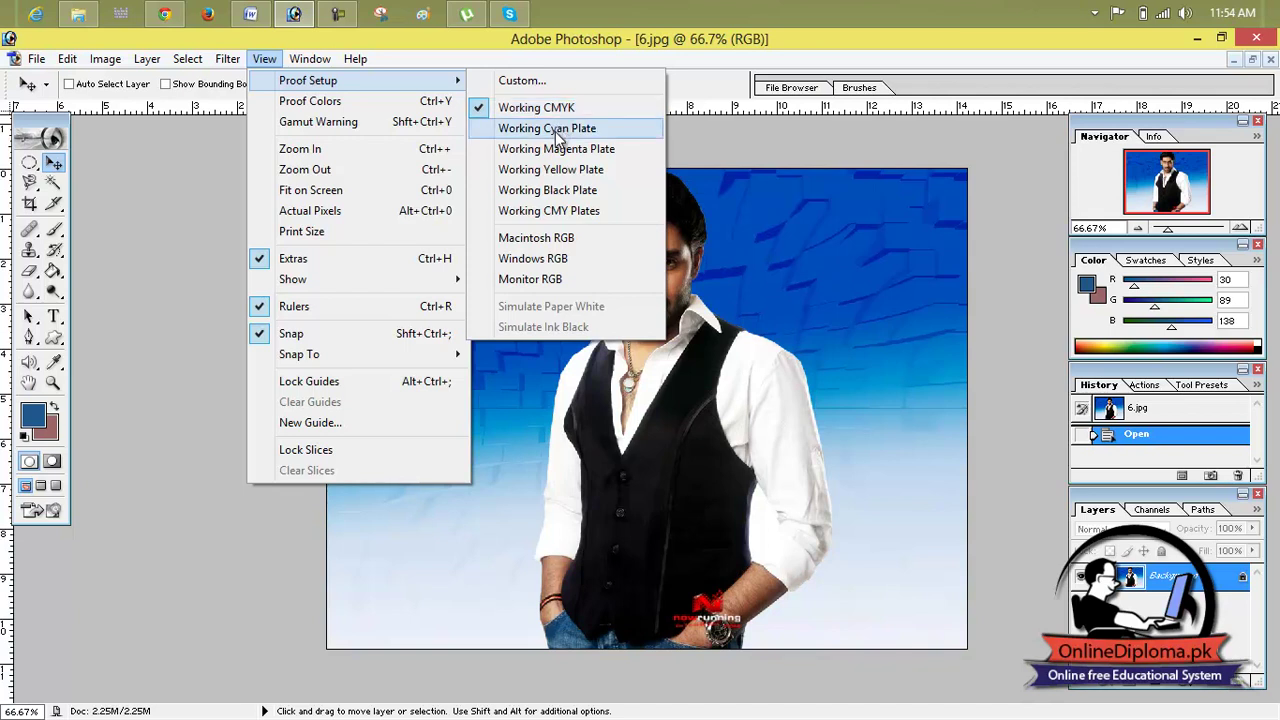
Preview the photo with the Working Cyan Plate proof setup, followed by the Working Magenta Plate one.
left_click(558, 138)
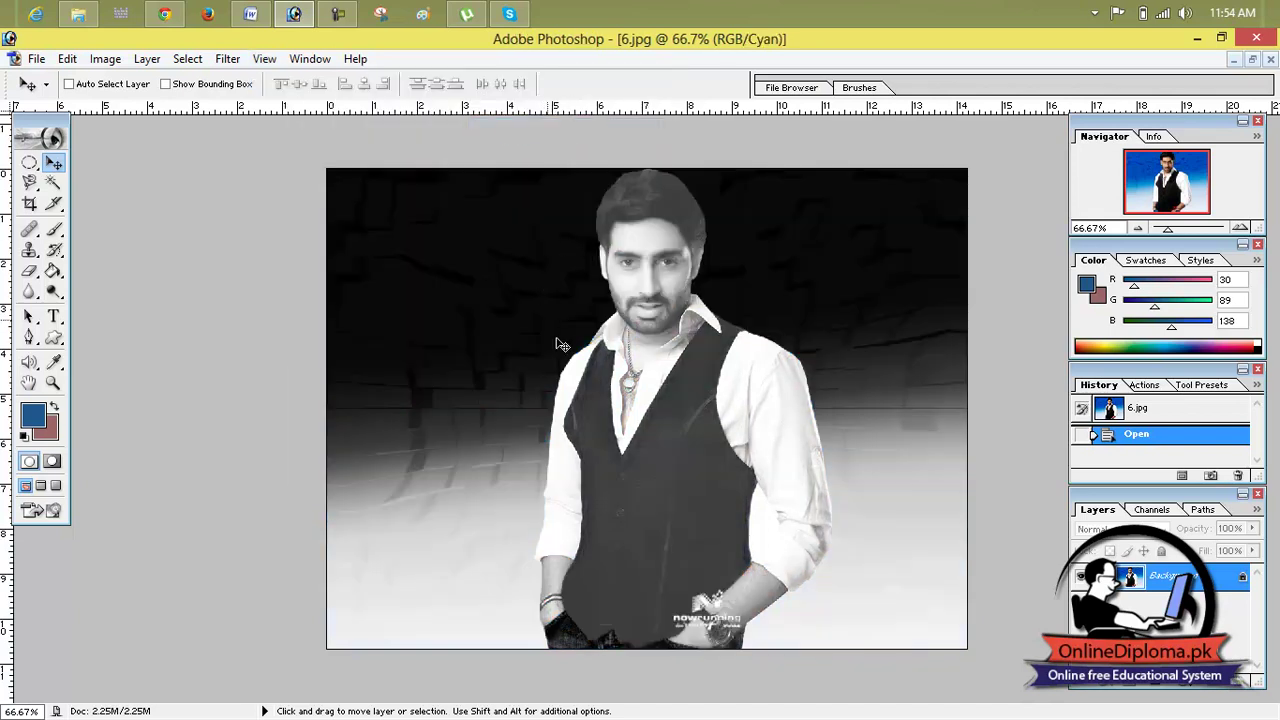
left_click(264, 58)
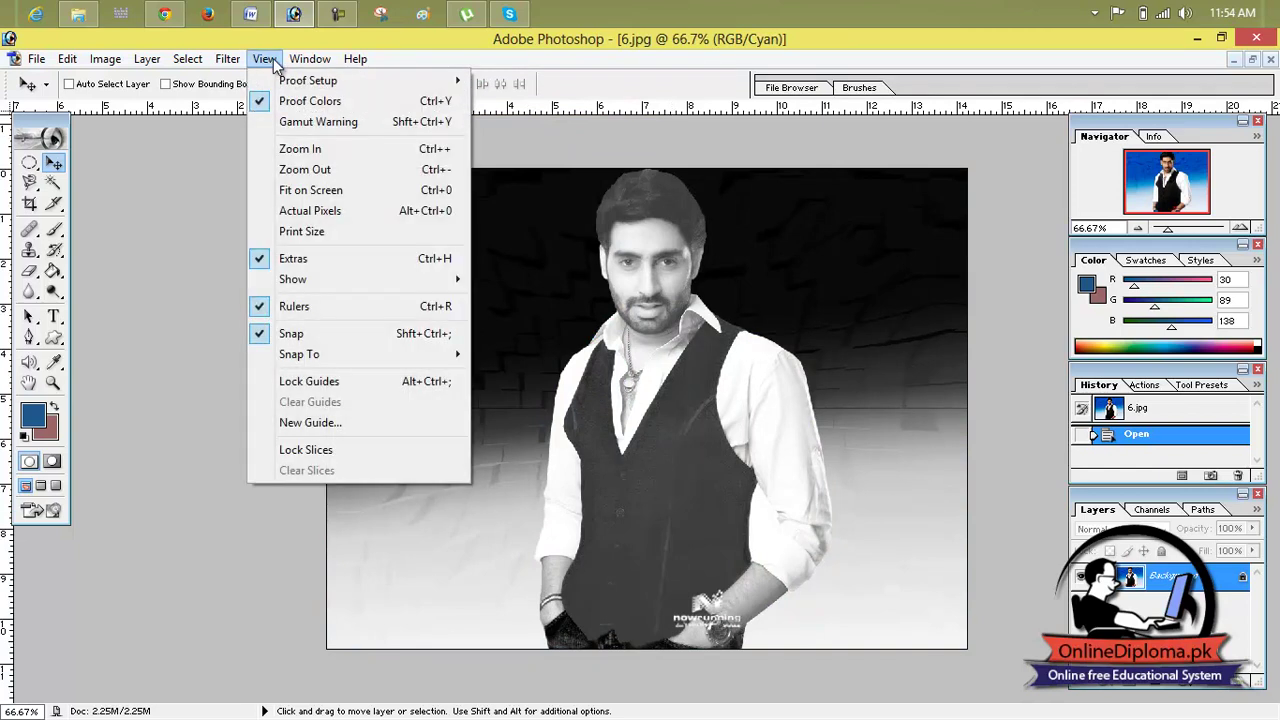
mouse_move(300, 80)
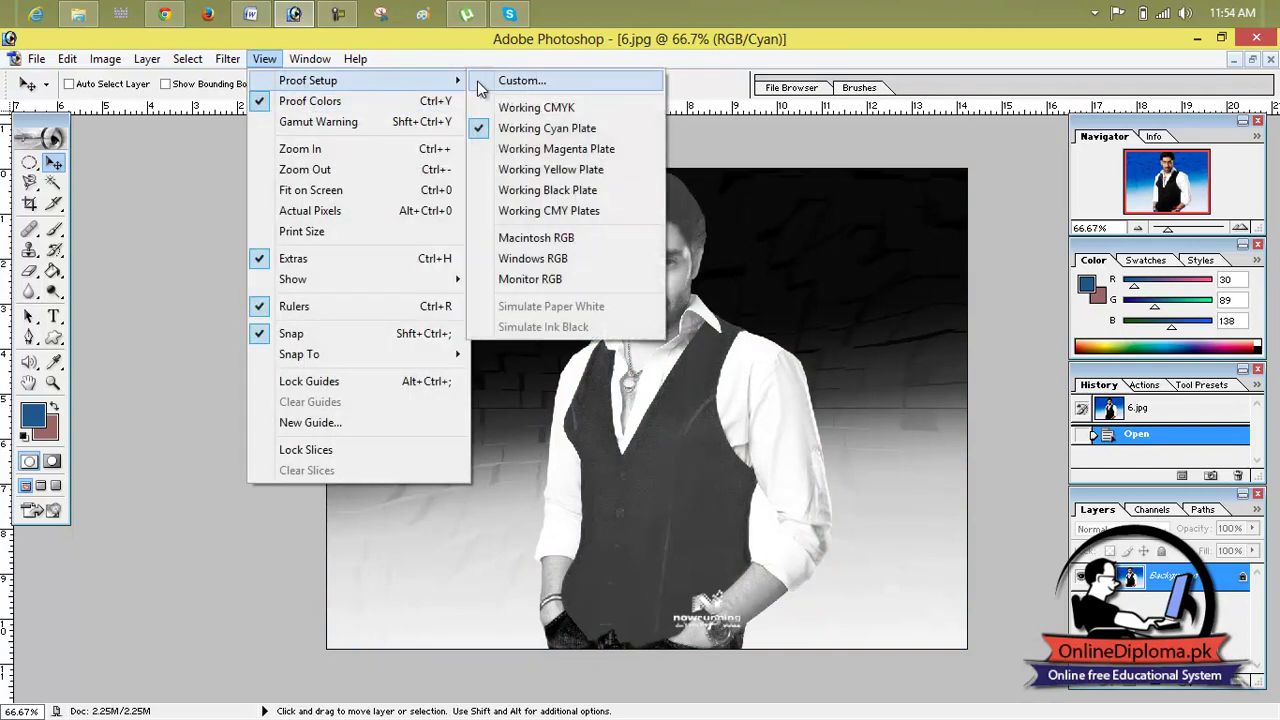
left_click(540, 150)
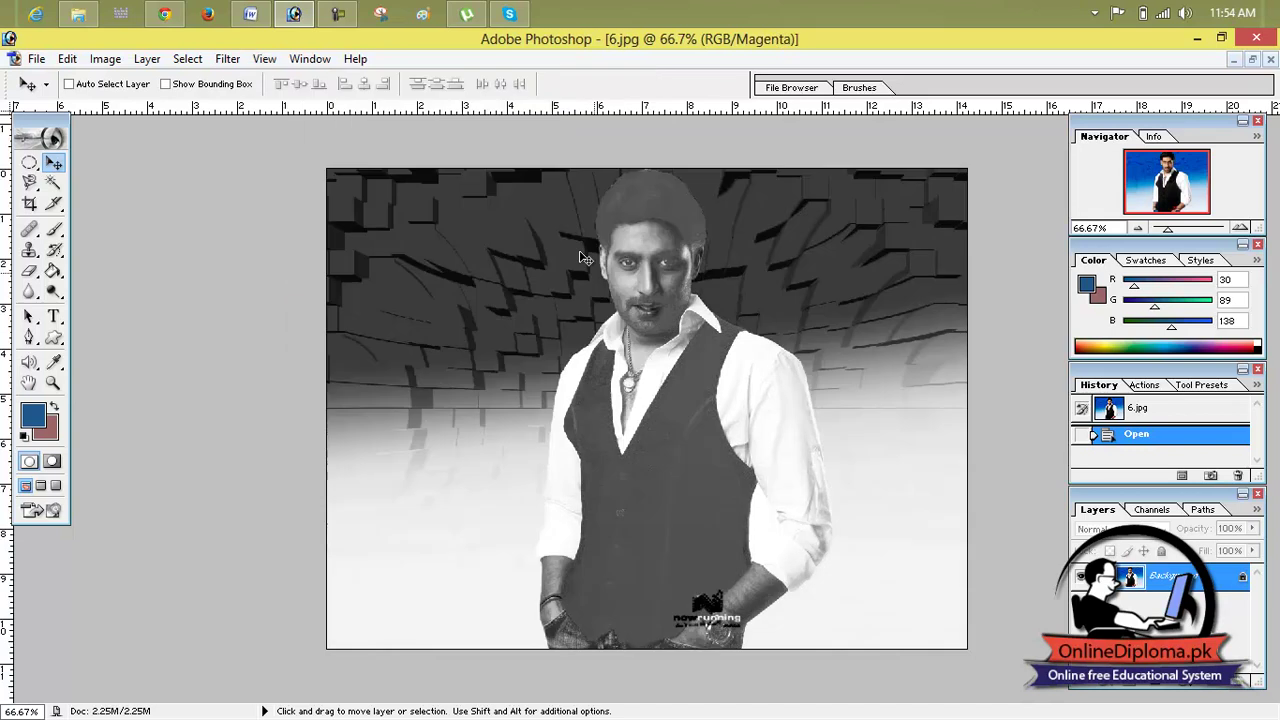
Preview the photo with the Working Yellow Plate proof setup, followed by the Working Black Plate one.
left_click(264, 58)
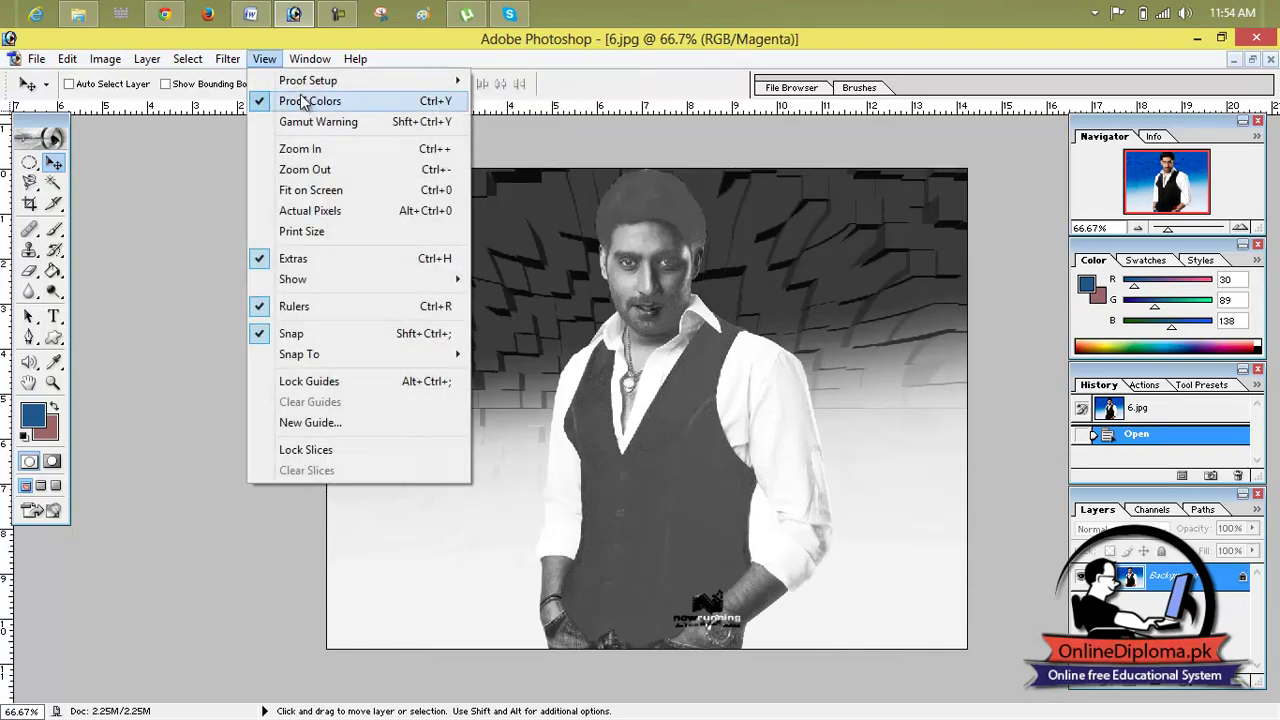
mouse_move(300, 80)
left_click(550, 169)
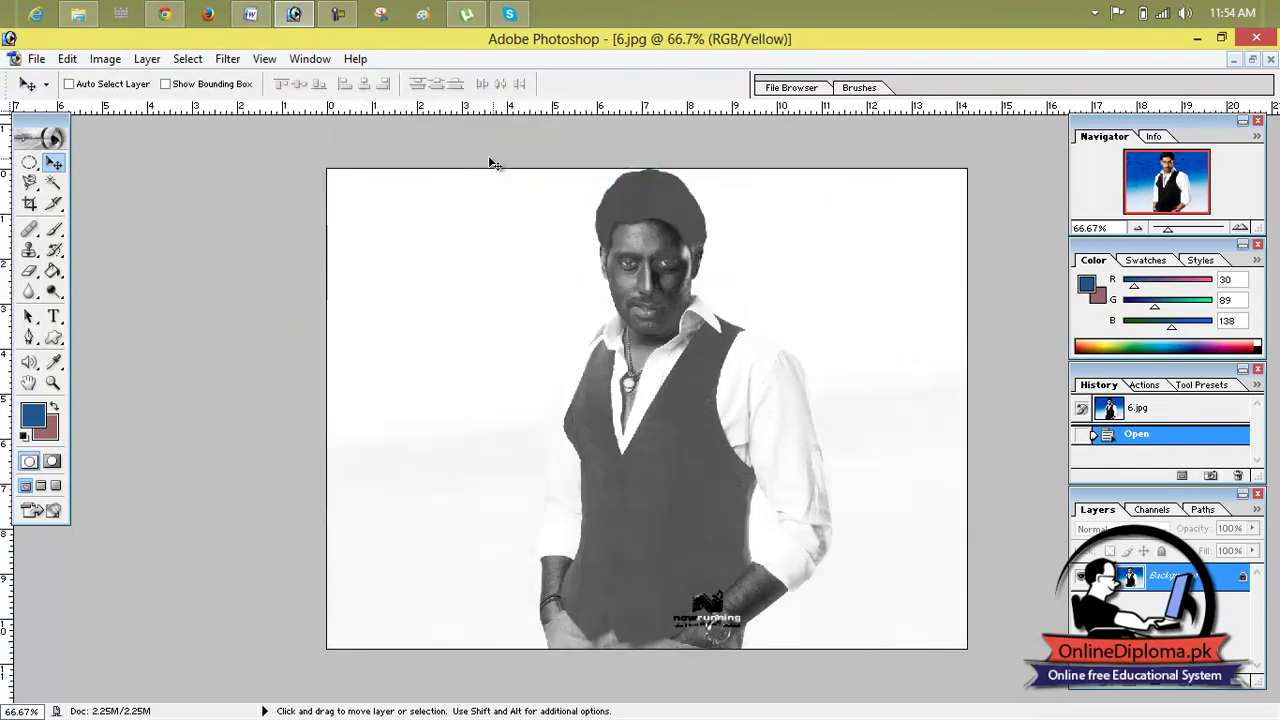
left_click(264, 59)
mouse_move(300, 80)
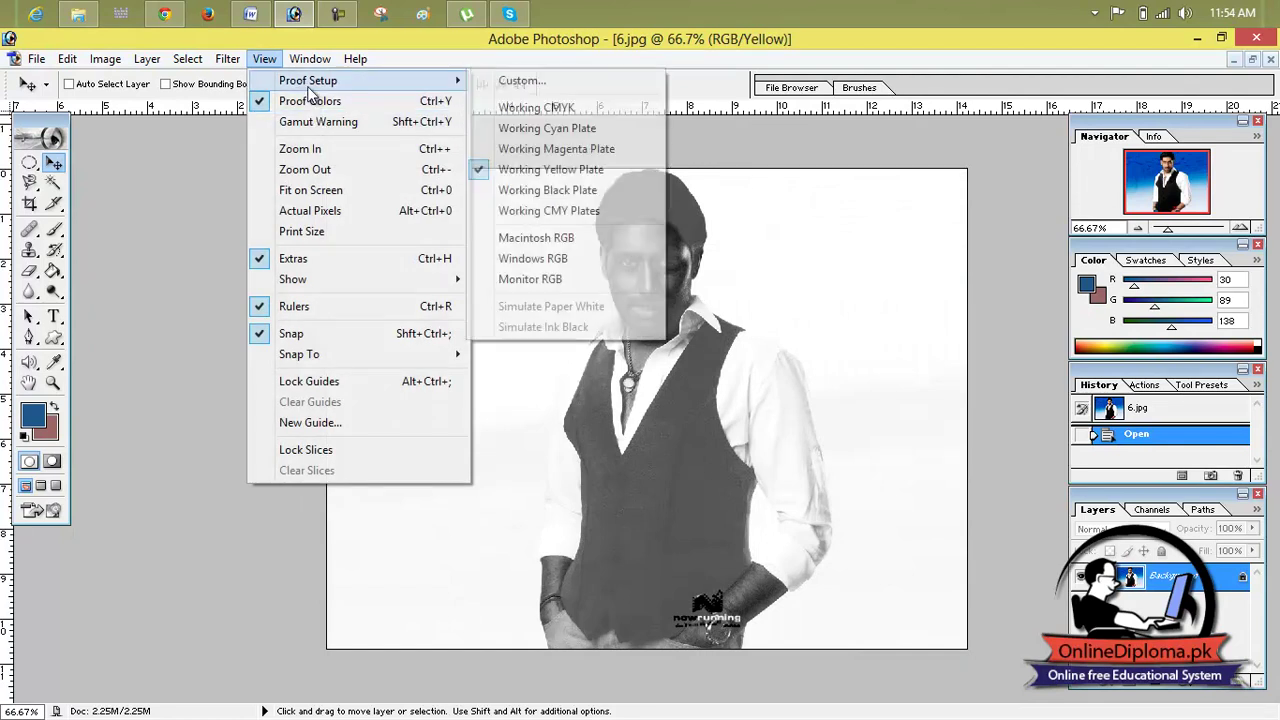
left_click(519, 191)
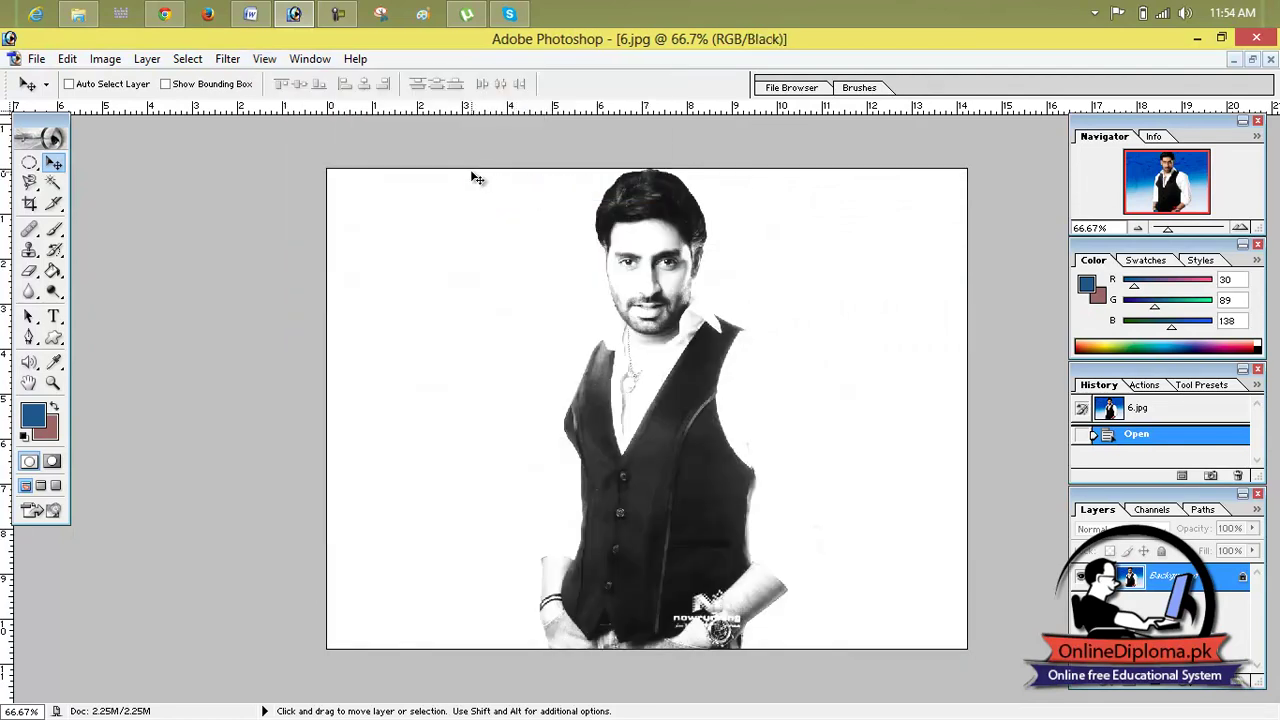
Switch the photo's proof setup back to Working CMYK.
left_click(266, 60)
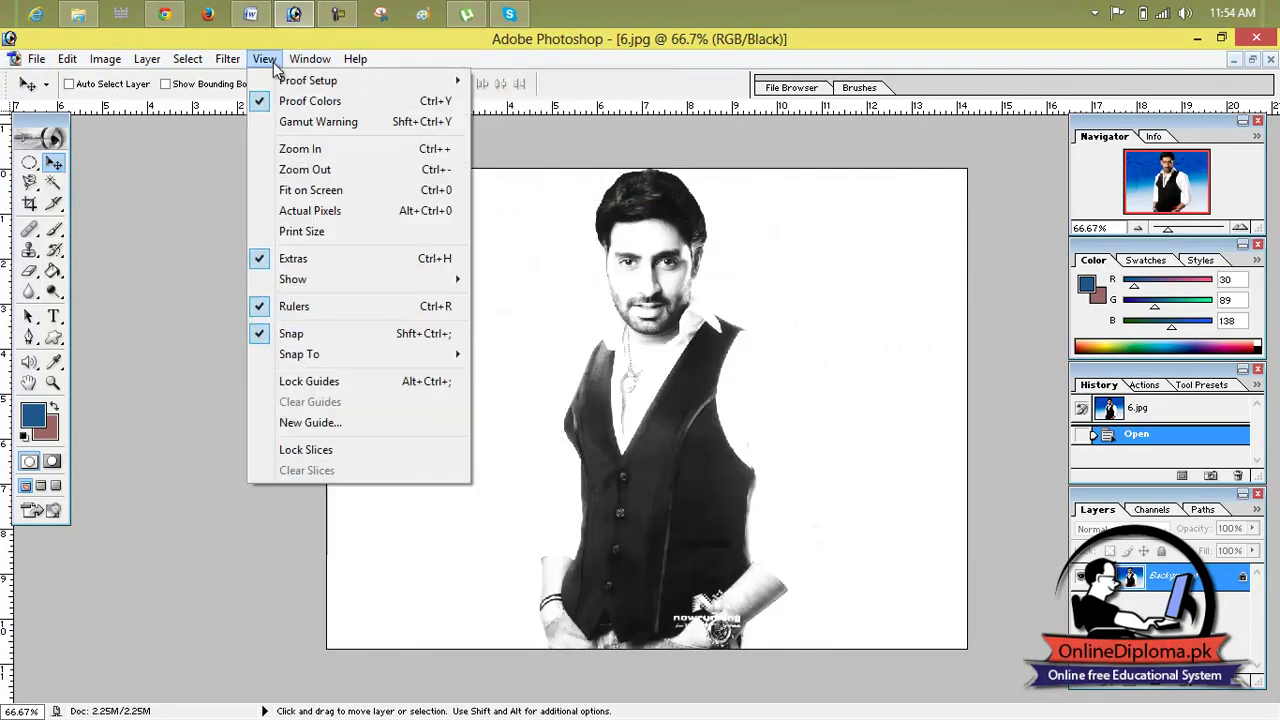
mouse_move(290, 84)
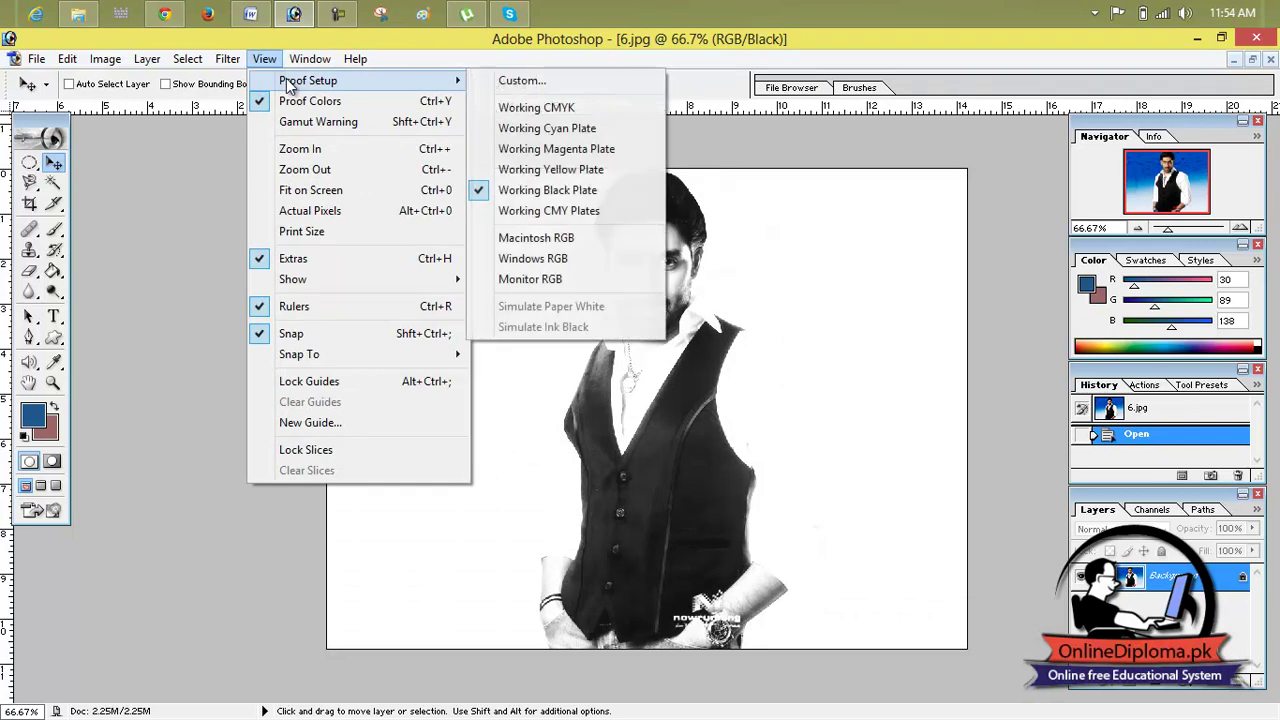
left_click(517, 110)
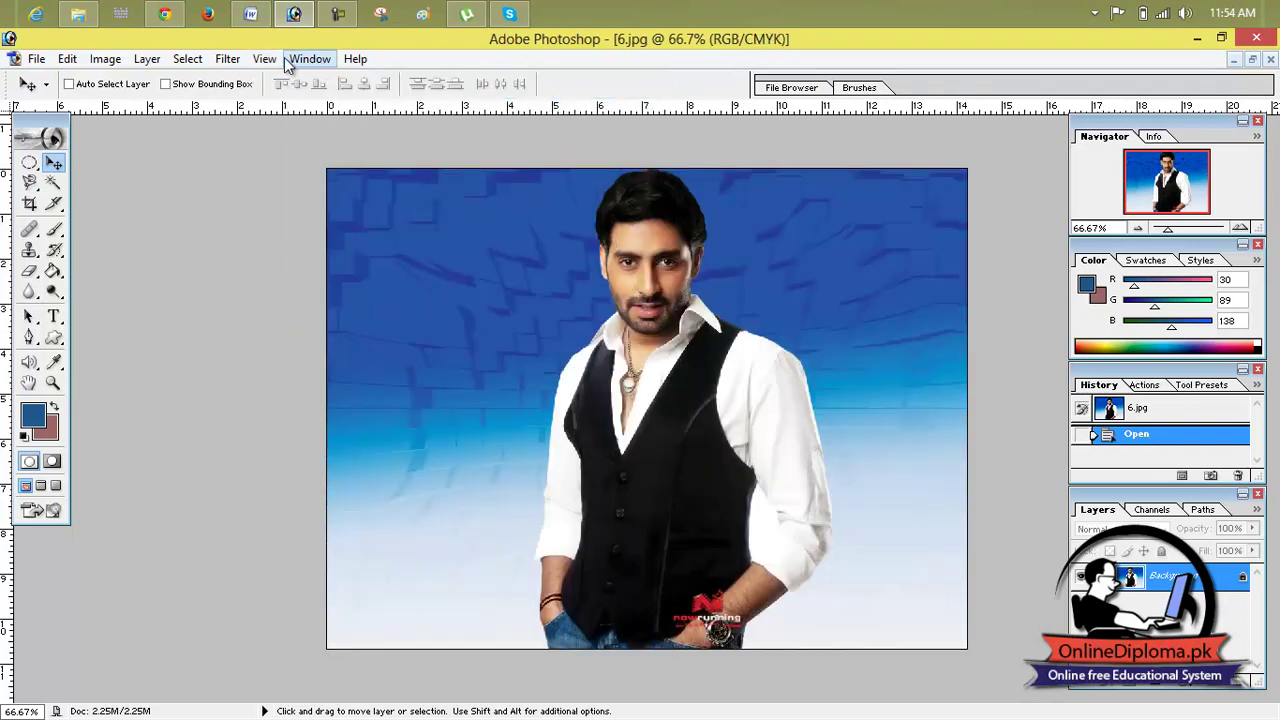
Preview the photo with the Macintosh RGB proof setup and set the proof to Monitor RGB.
left_click(276, 61)
mouse_move(300, 80)
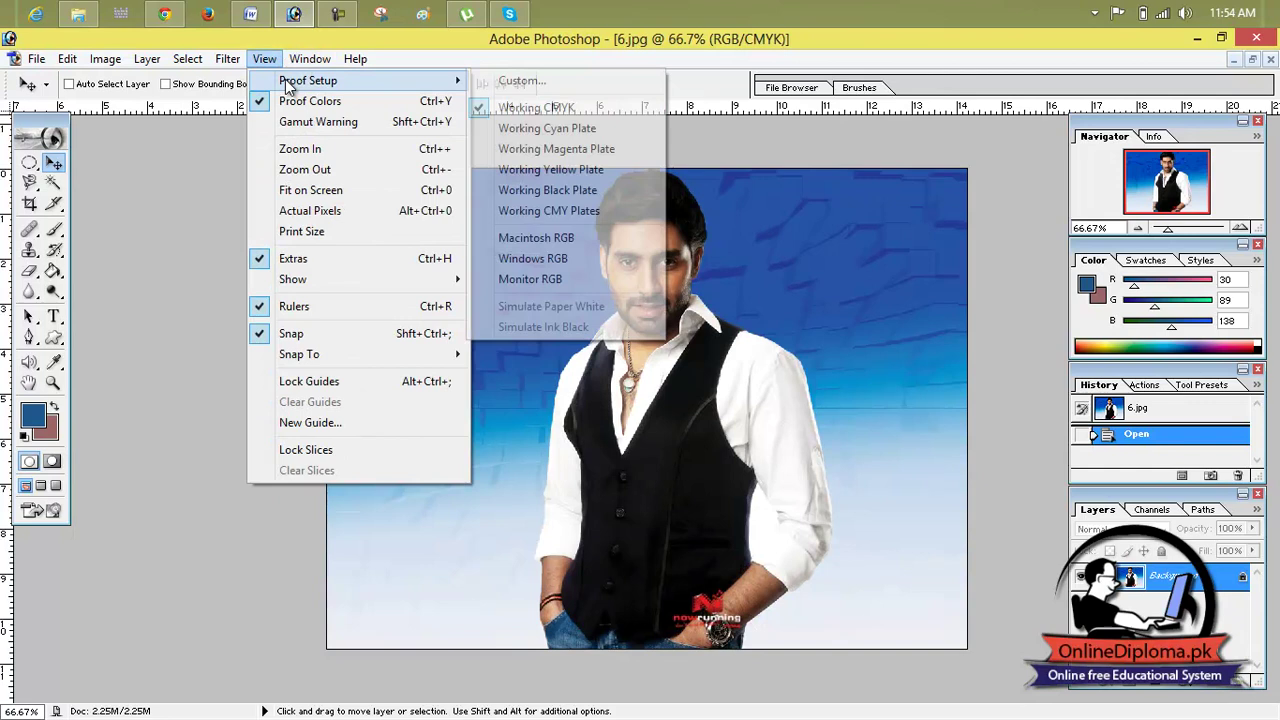
left_click(534, 240)
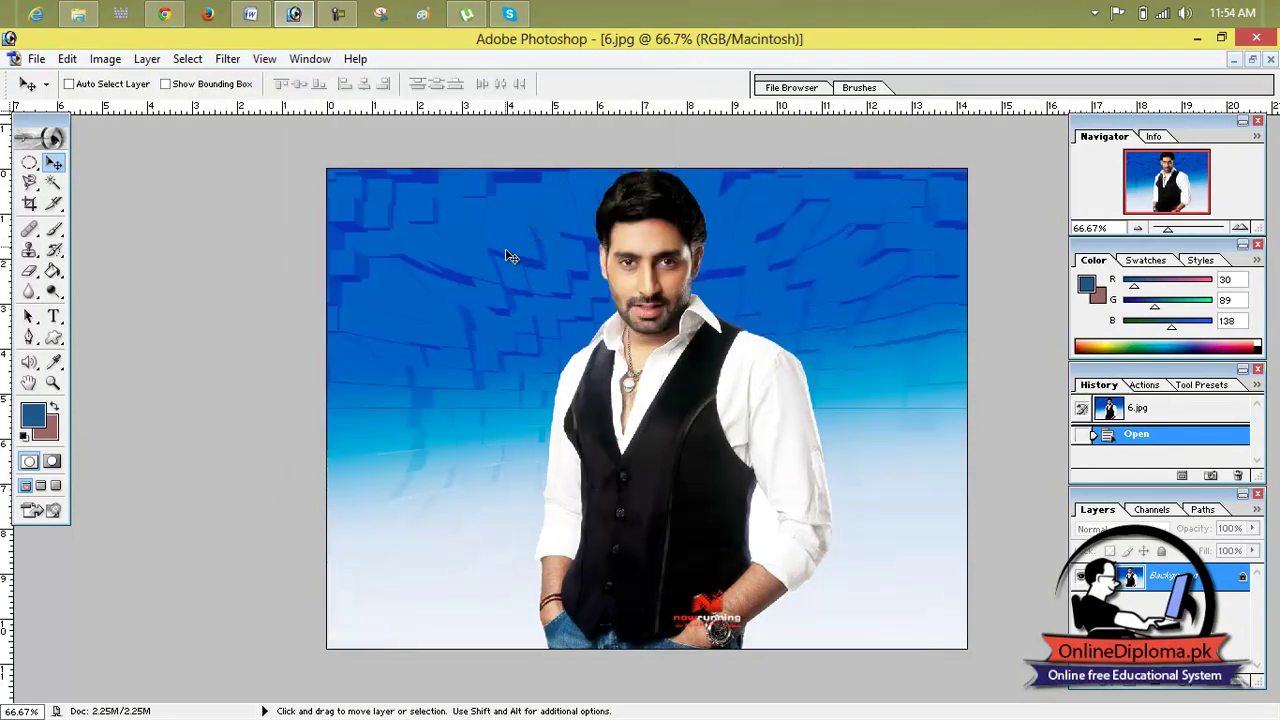
left_click(264, 59)
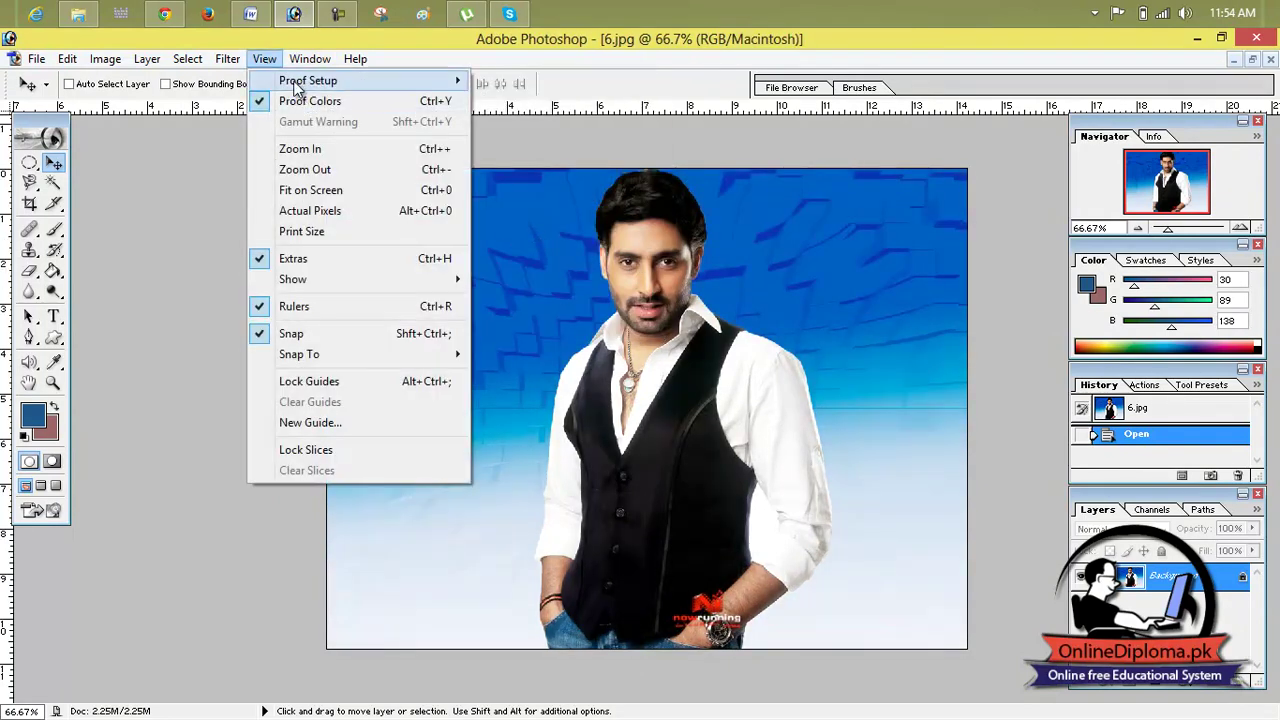
mouse_move(300, 81)
left_click(530, 279)
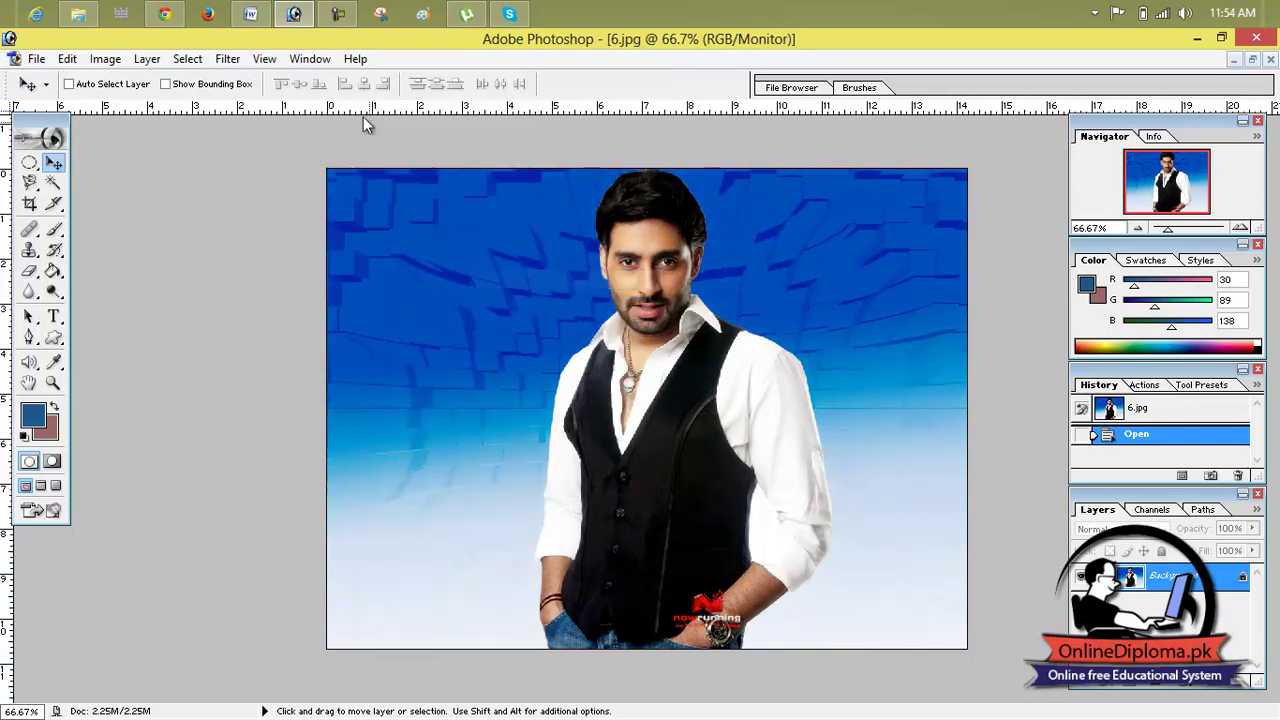
Turn Proof Colors off and back on to compare the photo with and without the Monitor RGB proof.
left_click(265, 60)
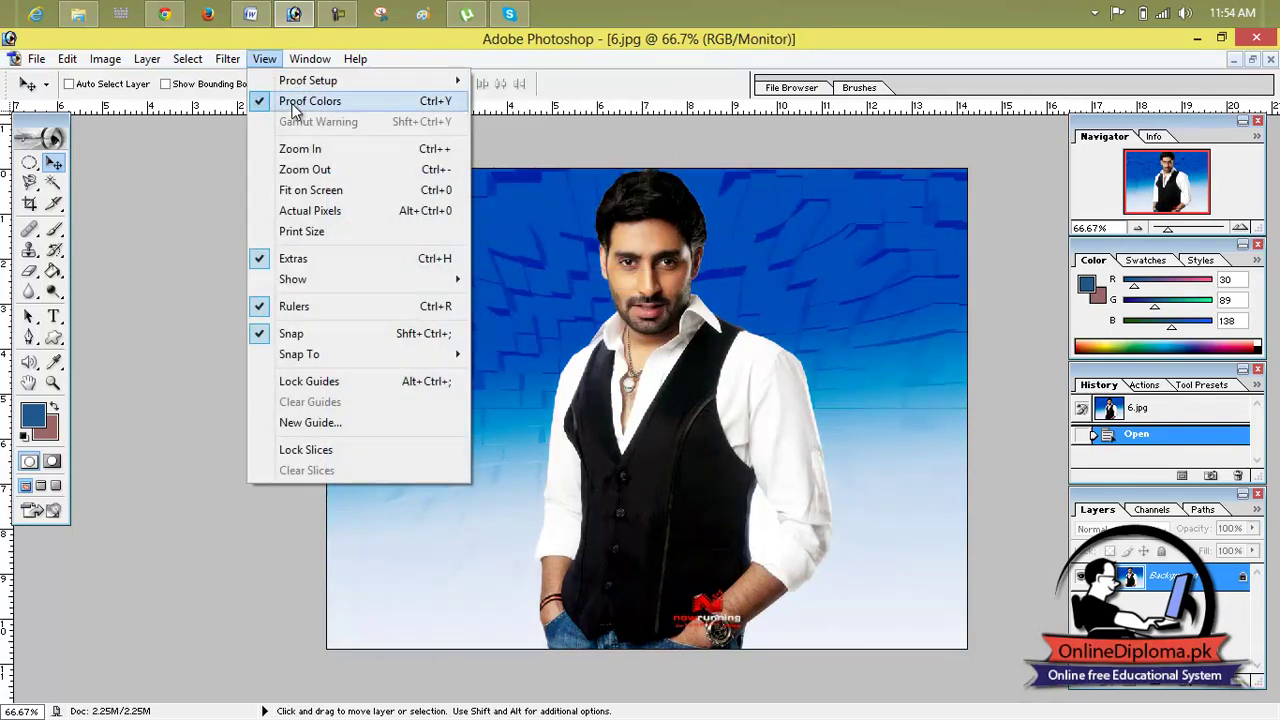
left_click(293, 104)
left_click(265, 58)
left_click(276, 59)
left_click(277, 58)
mouse_move(290, 82)
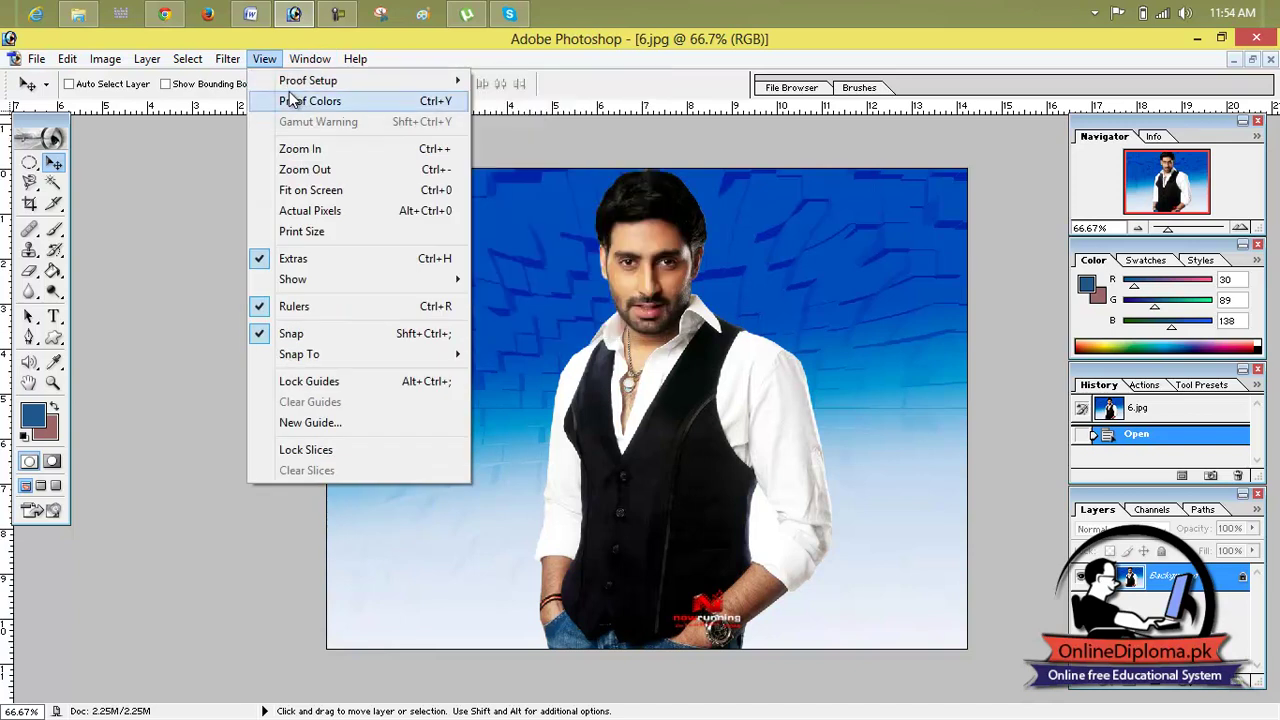
left_click(290, 104)
Zoom in on the photo step by step up to 600% magnification.
left_click(264, 58)
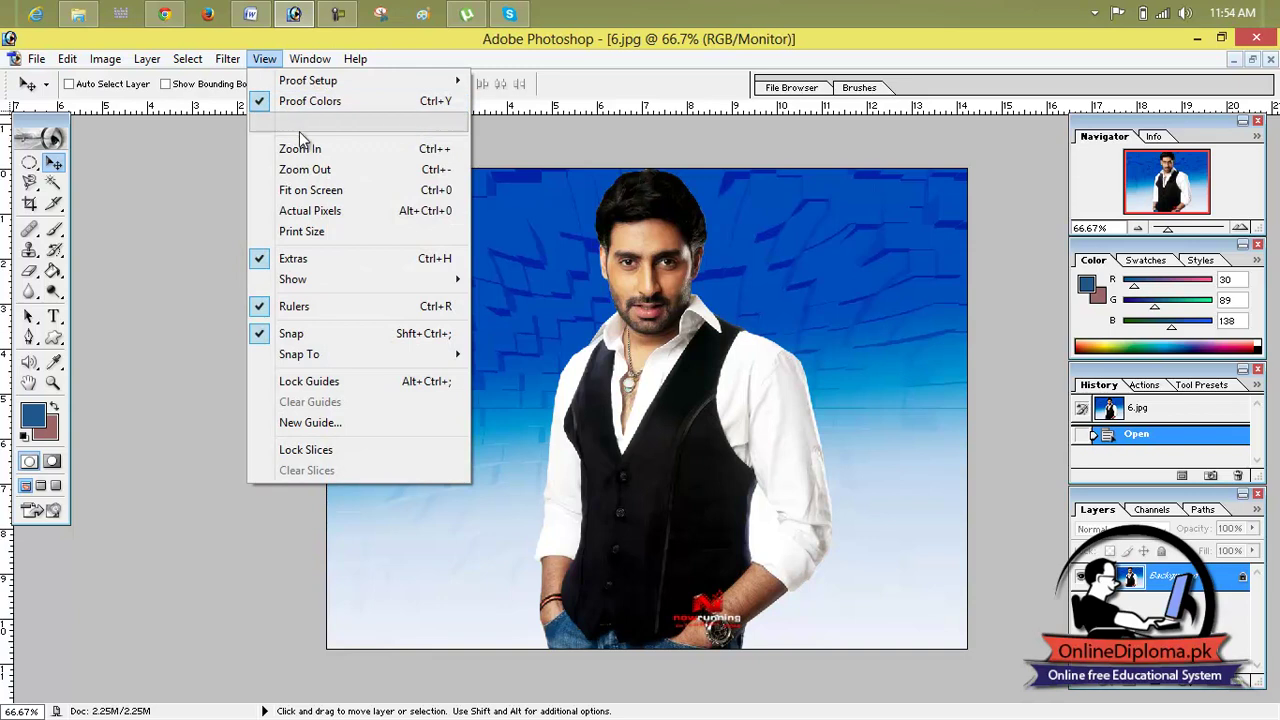
left_click(300, 150)
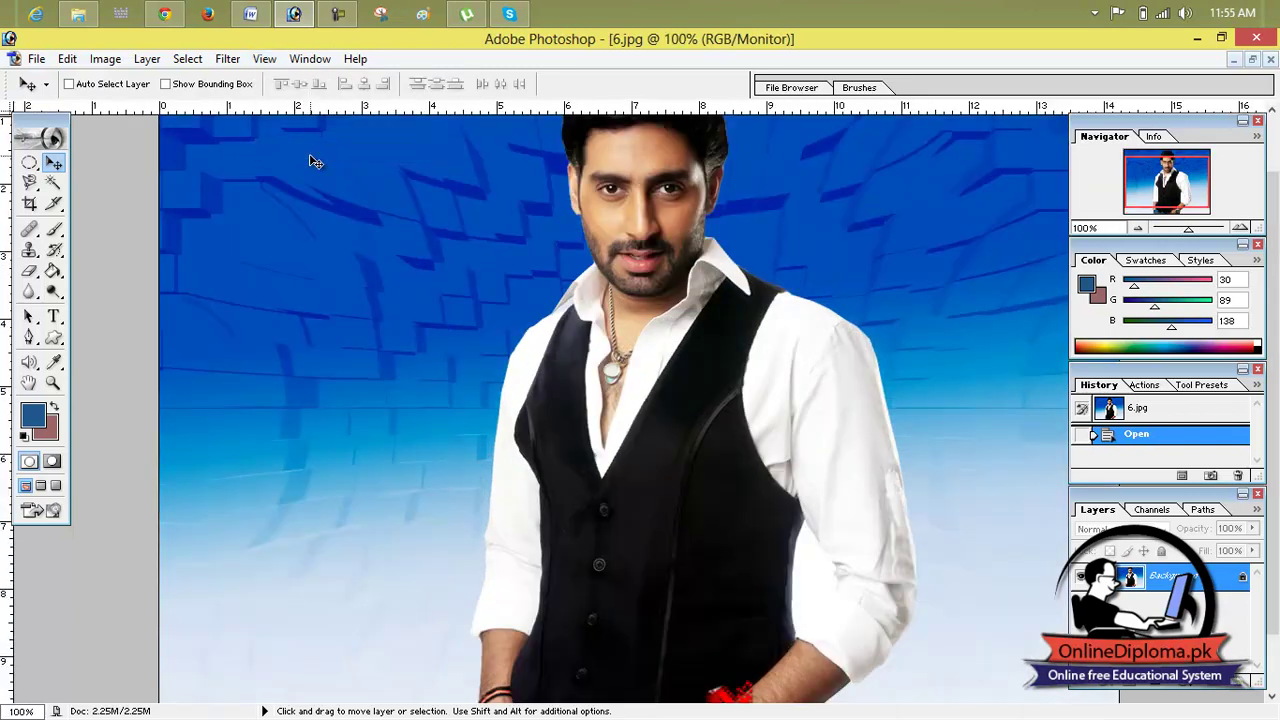
left_click(264, 58)
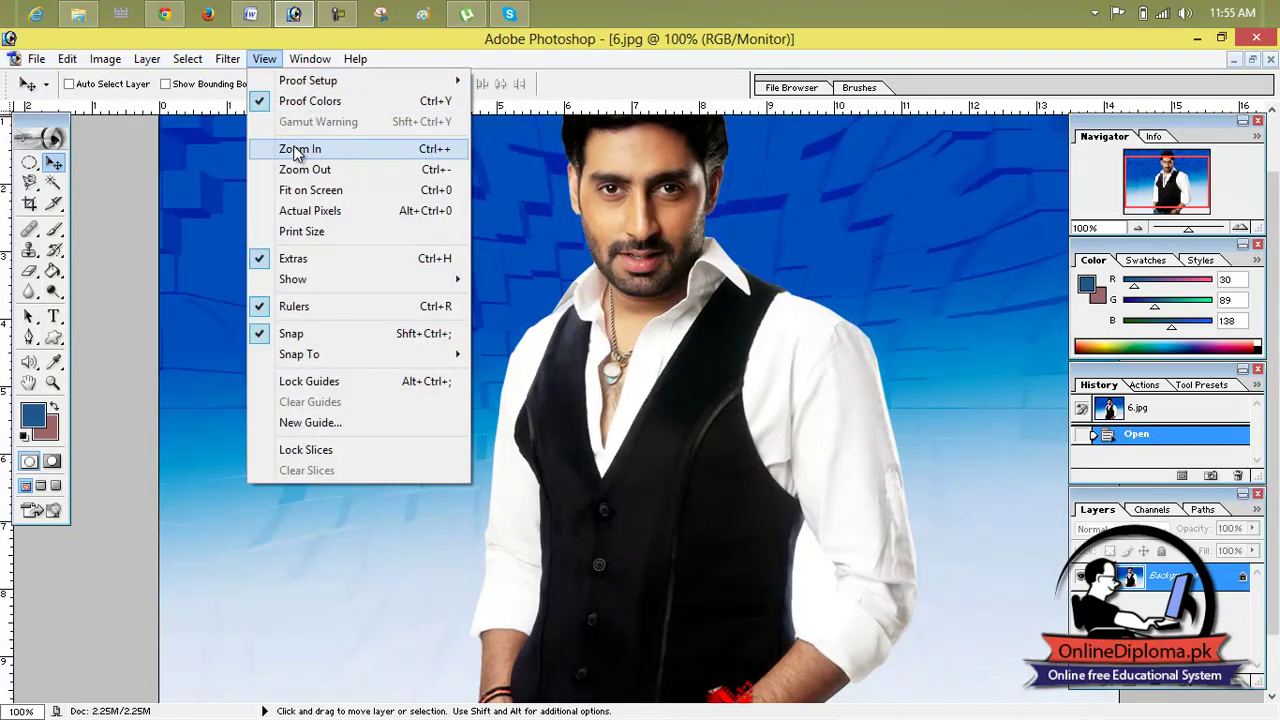
left_click(295, 149)
left_click(264, 58)
left_click(295, 149)
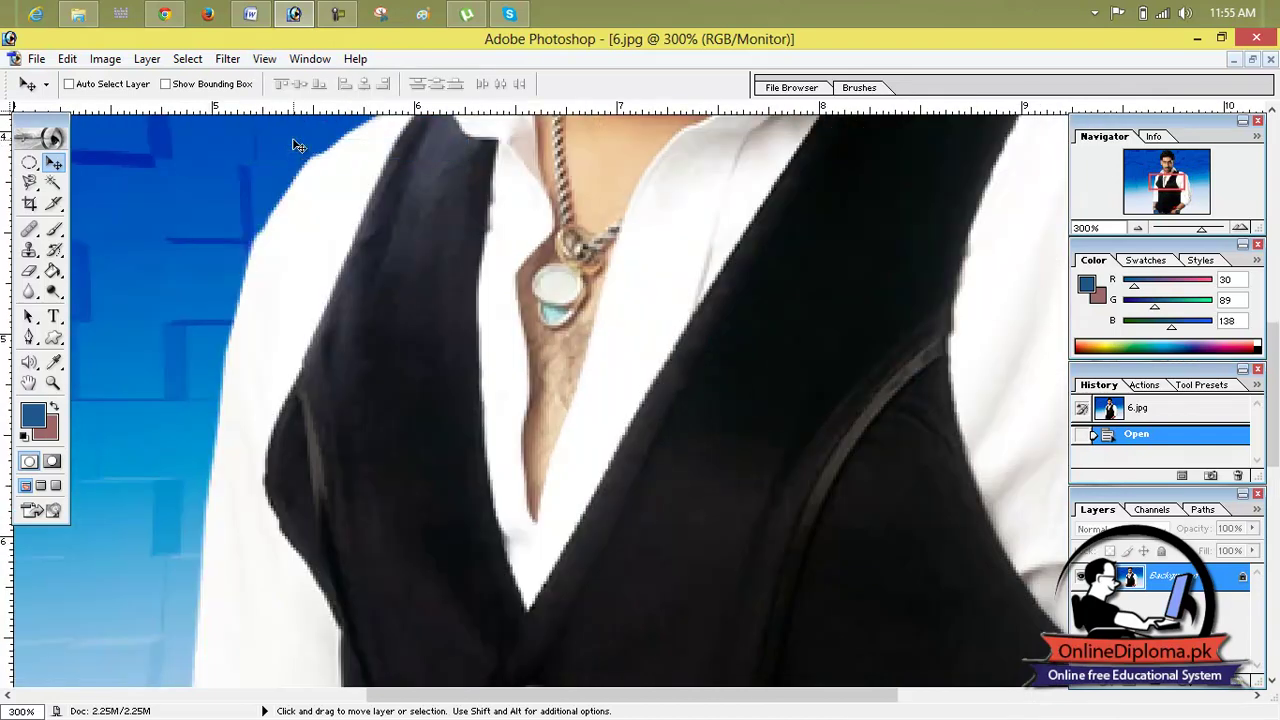
key("ctrl+equal")
key("ctrl+equal")
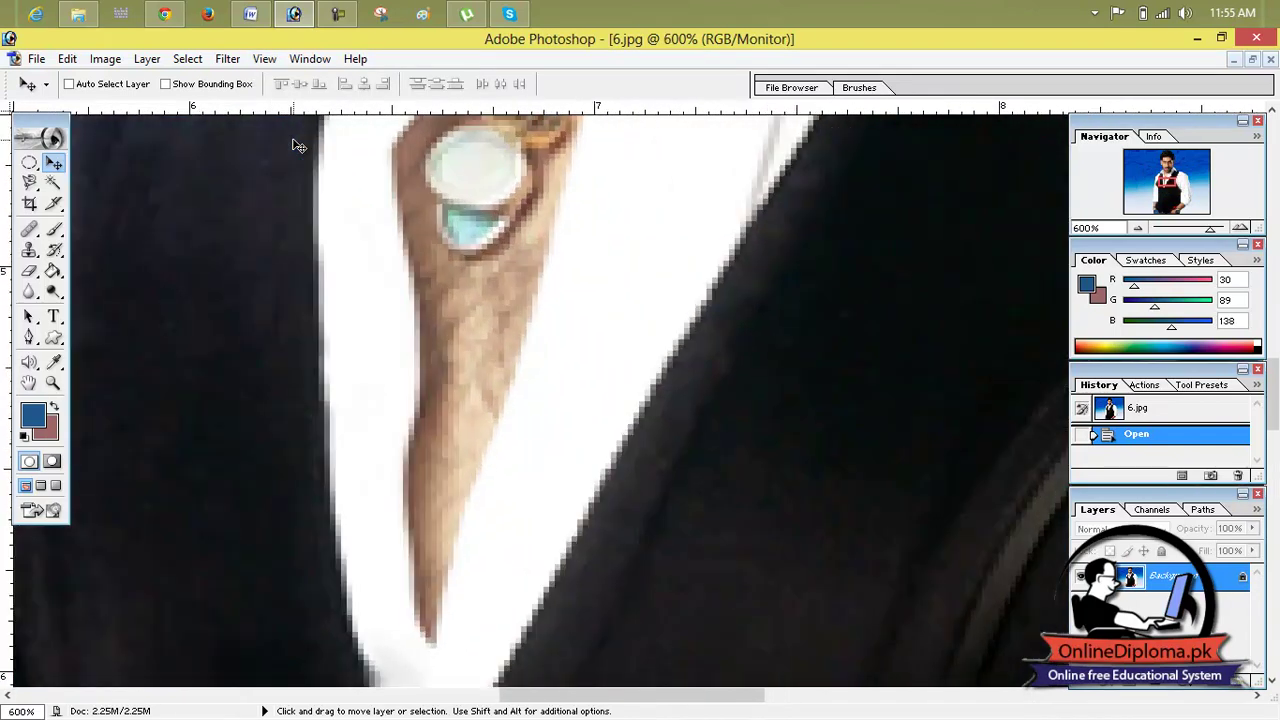
Step the magnification out and in, finishing at 66.7% with the whole photo in view.
key("ctrl+minus")
key("ctrl+minus")
key("ctrl+minus")
key("ctrl+minus")
key("ctrl+minus")
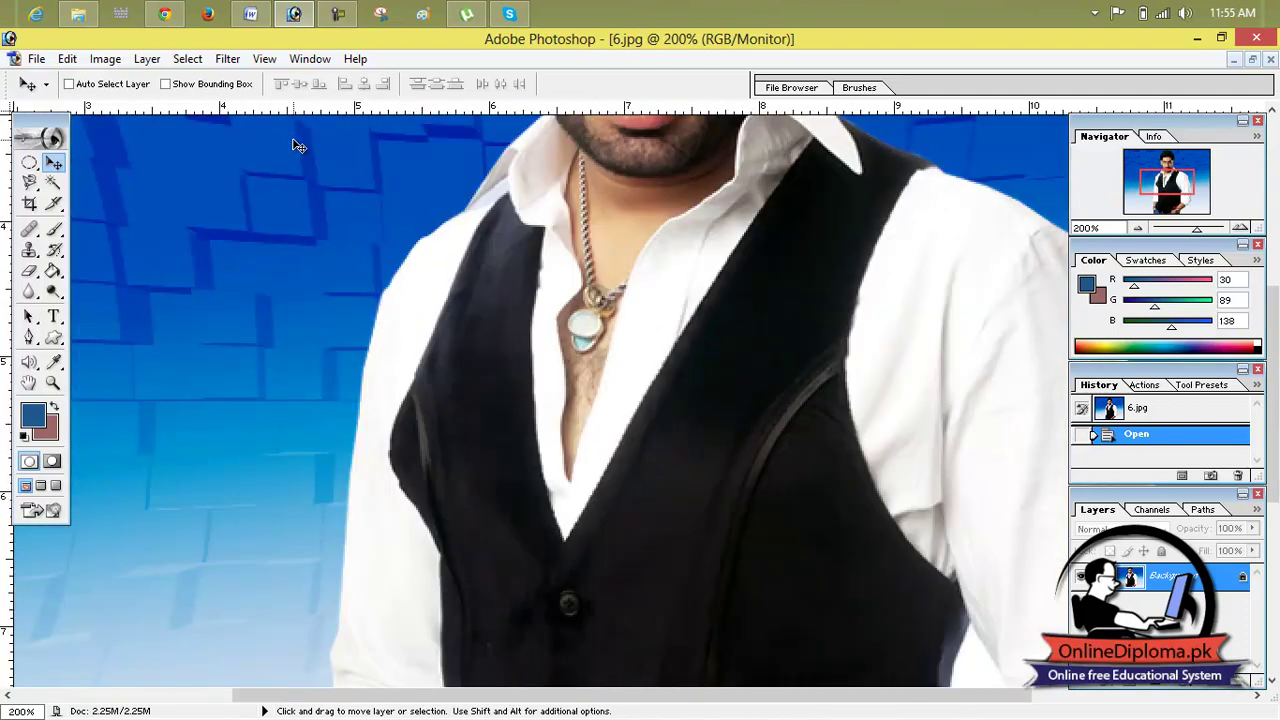
key("ctrl+minus")
key("ctrl+equal")
key("ctrl+equal")
key("ctrl+equal")
key("ctrl+minus")
key("ctrl+minus")
key("ctrl+minus")
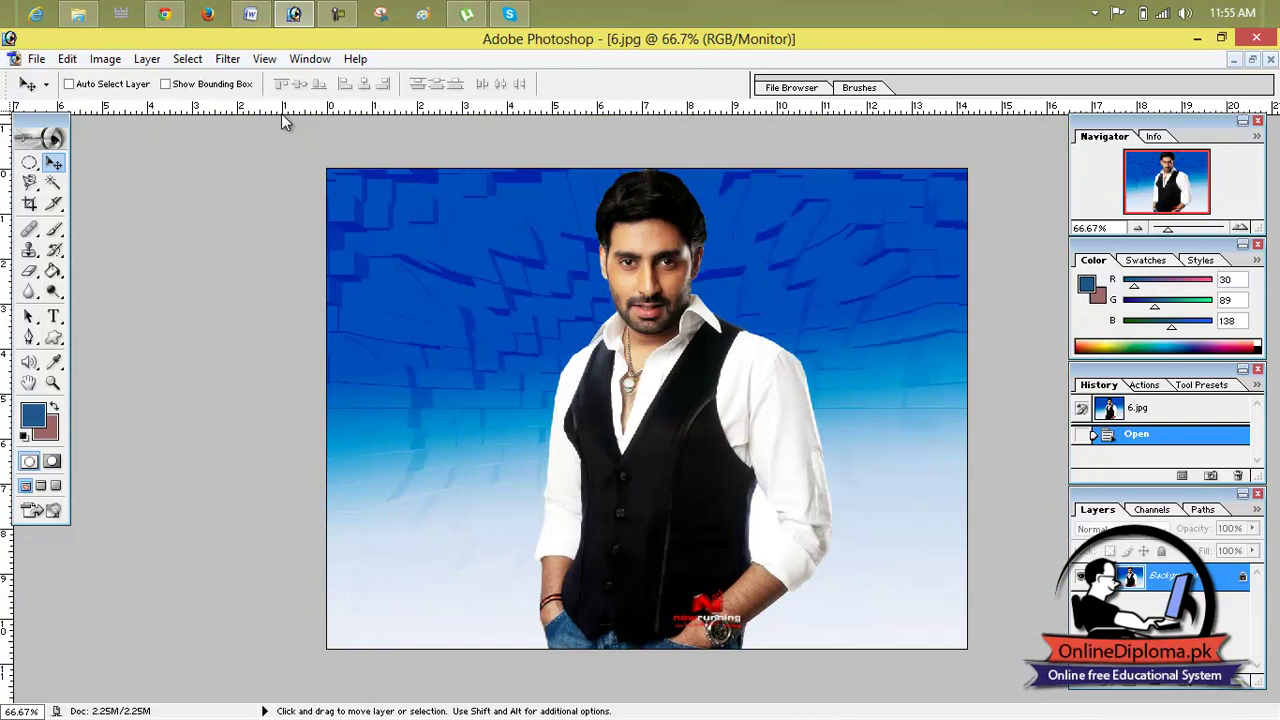
Zoom the photo out several levels and back in one level to 33.3%.
left_click(264, 60)
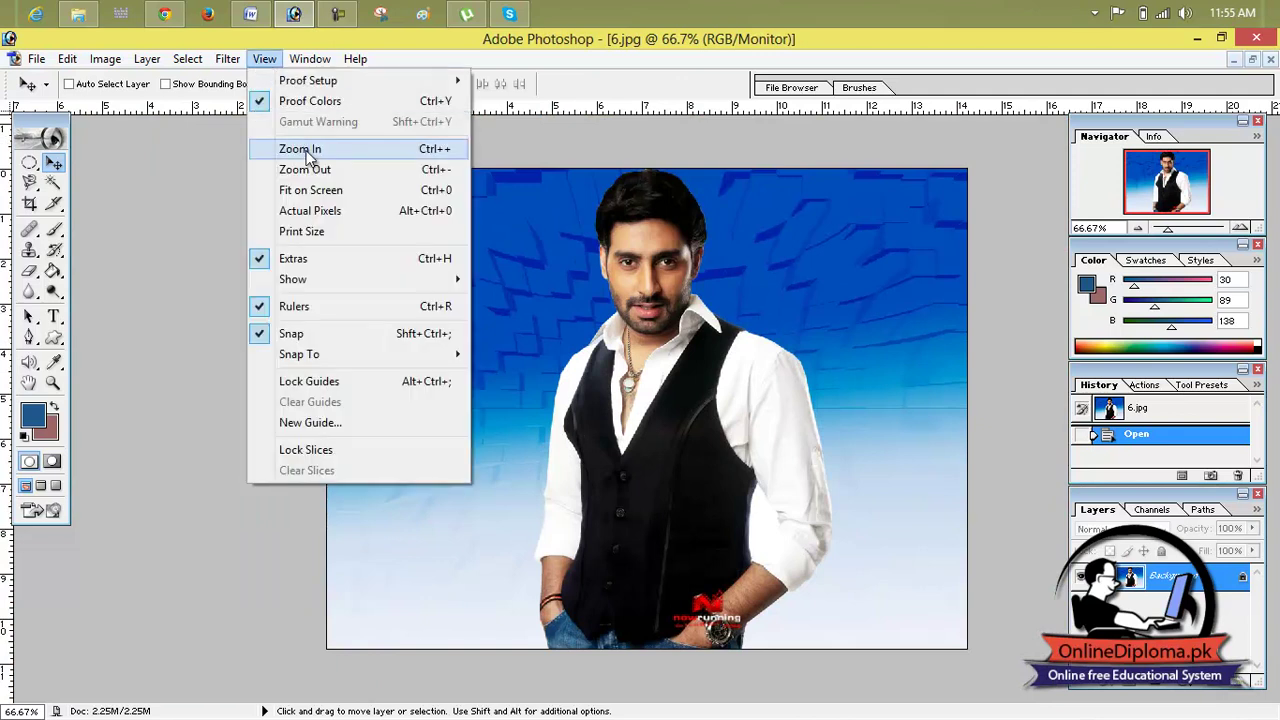
left_click(311, 168)
left_click(265, 60)
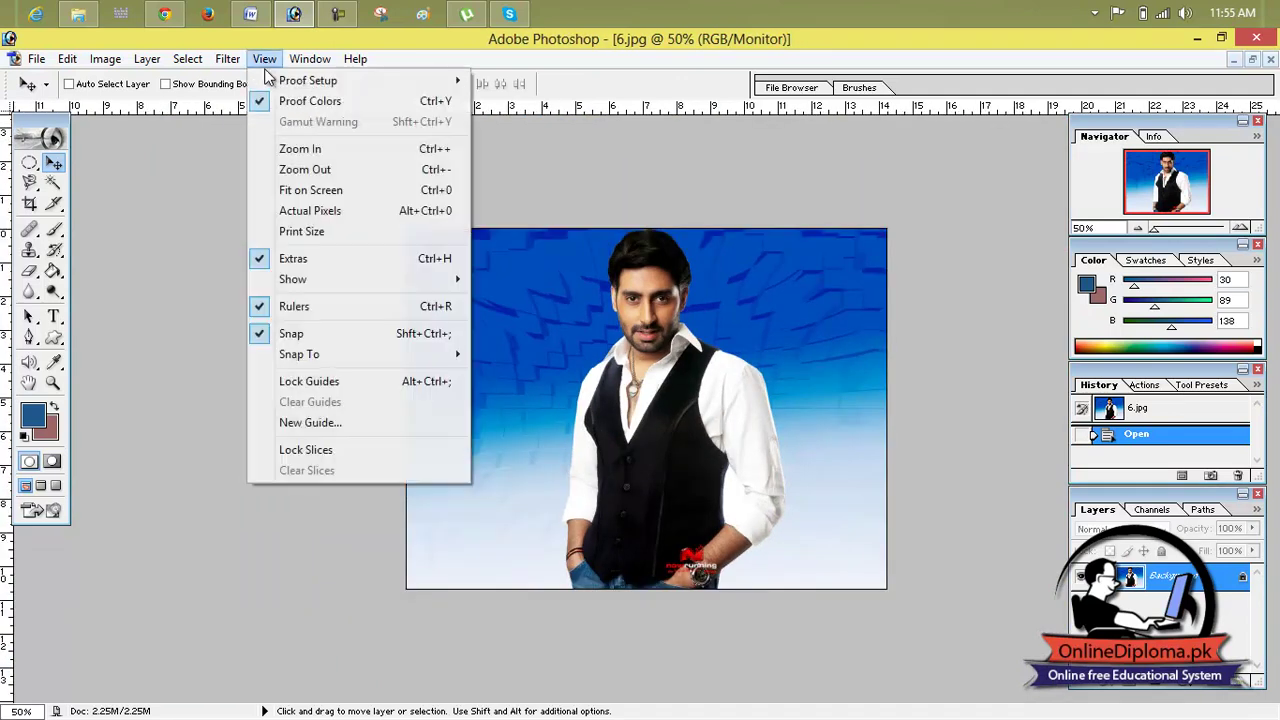
left_click(300, 169)
left_click(265, 60)
left_click(300, 169)
left_click(265, 60)
left_click(301, 150)
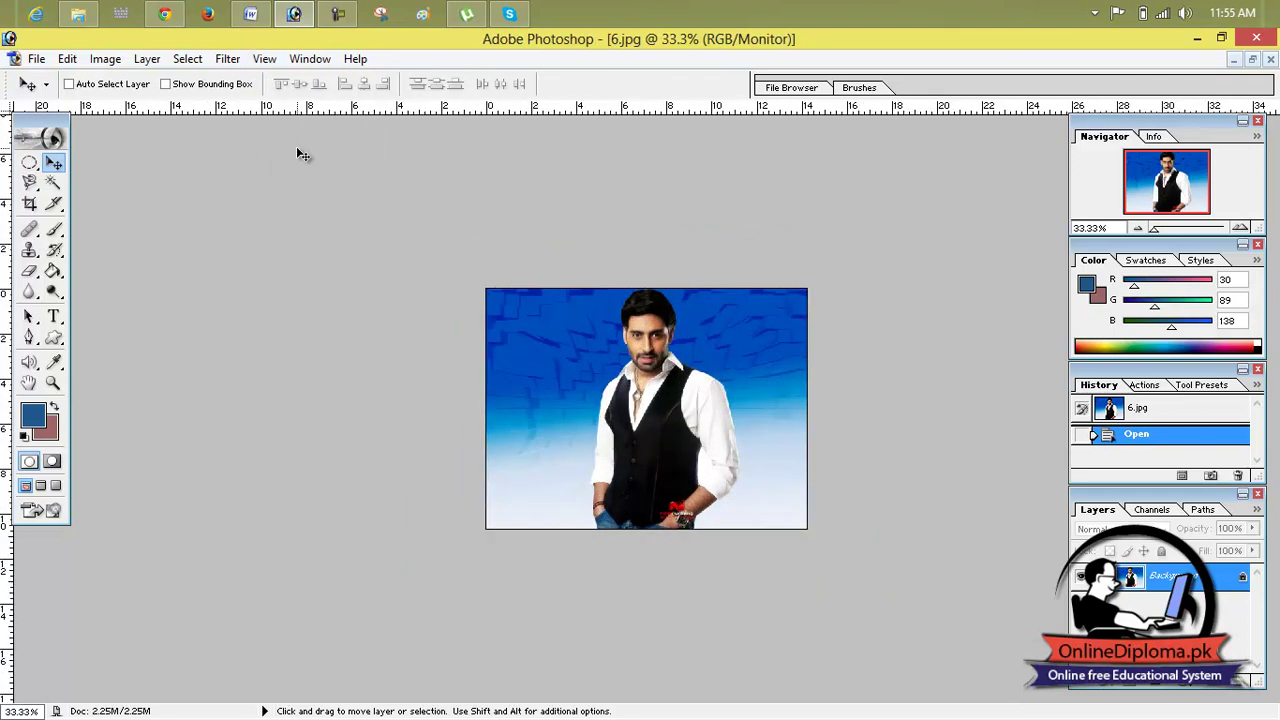
Step the zoom in and out from the reduced view, finishing at 100% magnification.
key("ctrl+plus")
key("ctrl+plus")
key("ctrl+minus")
key("ctrl+minus")
key("ctrl+plus")
key("ctrl+plus")
key("ctrl+plus")
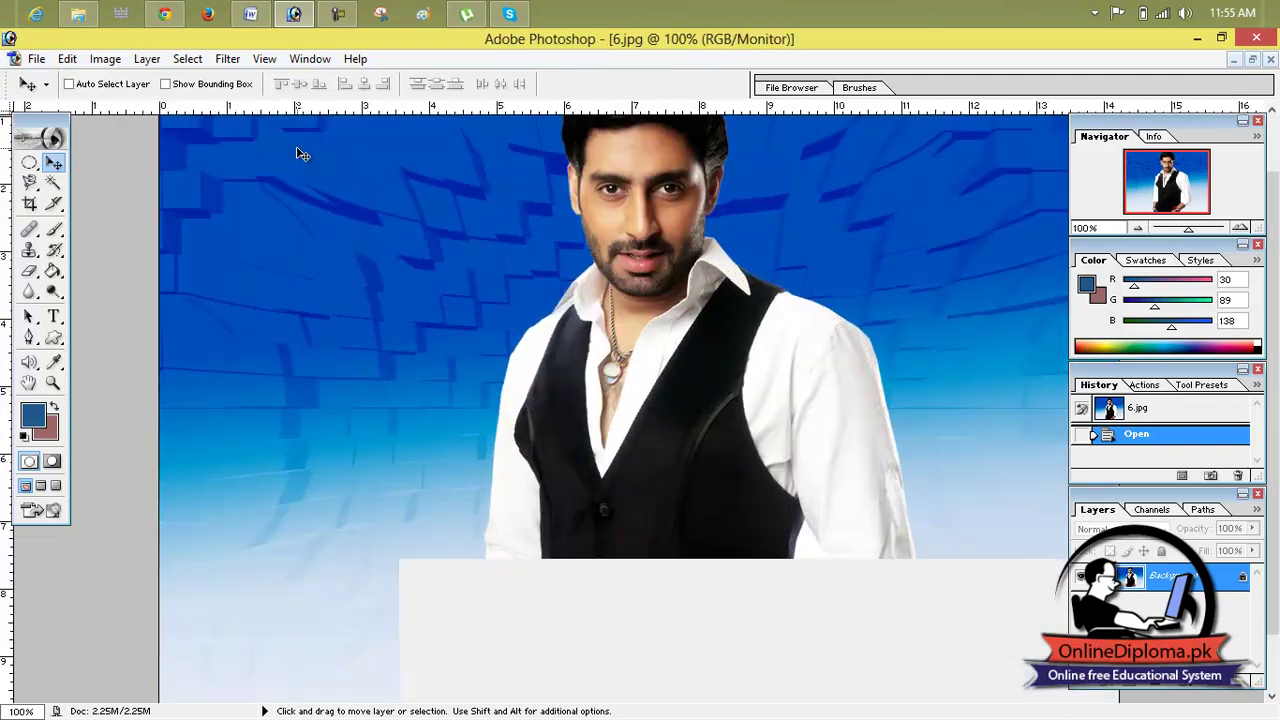
Zoom in on the photo to the maximum 1600% to inspect individual pixels.
left_click(265, 58)
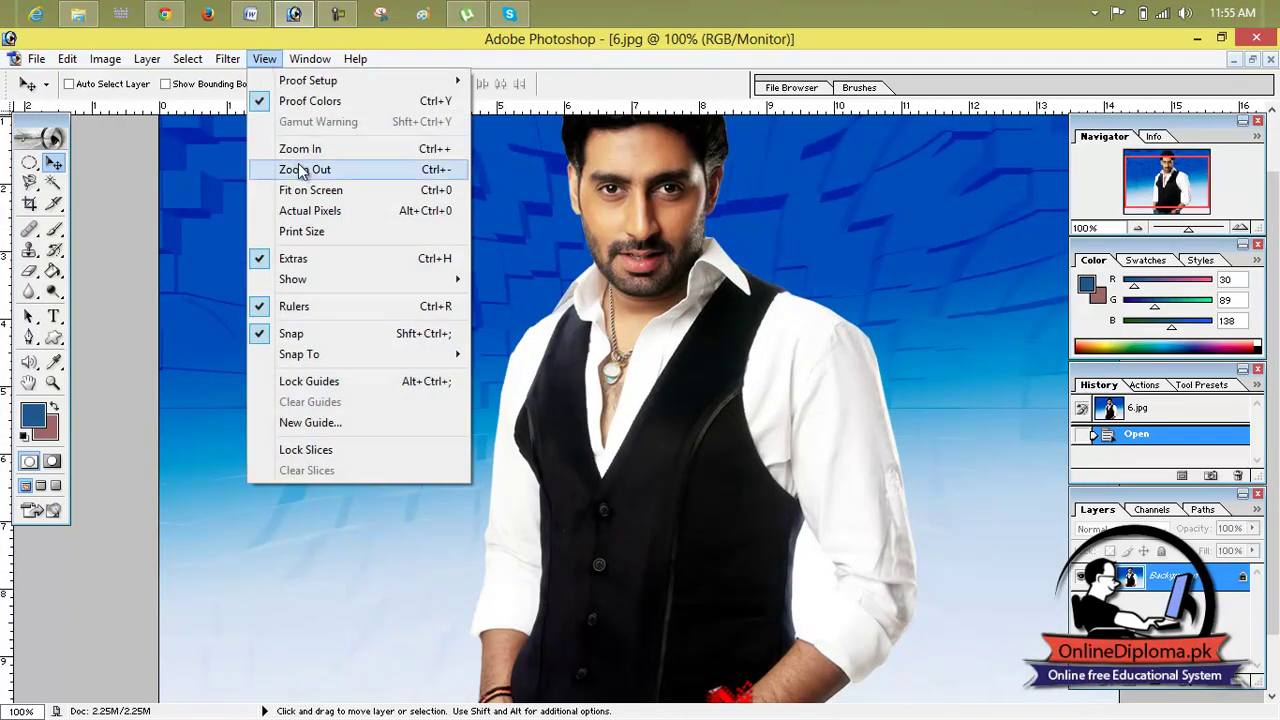
left_click(483, 184)
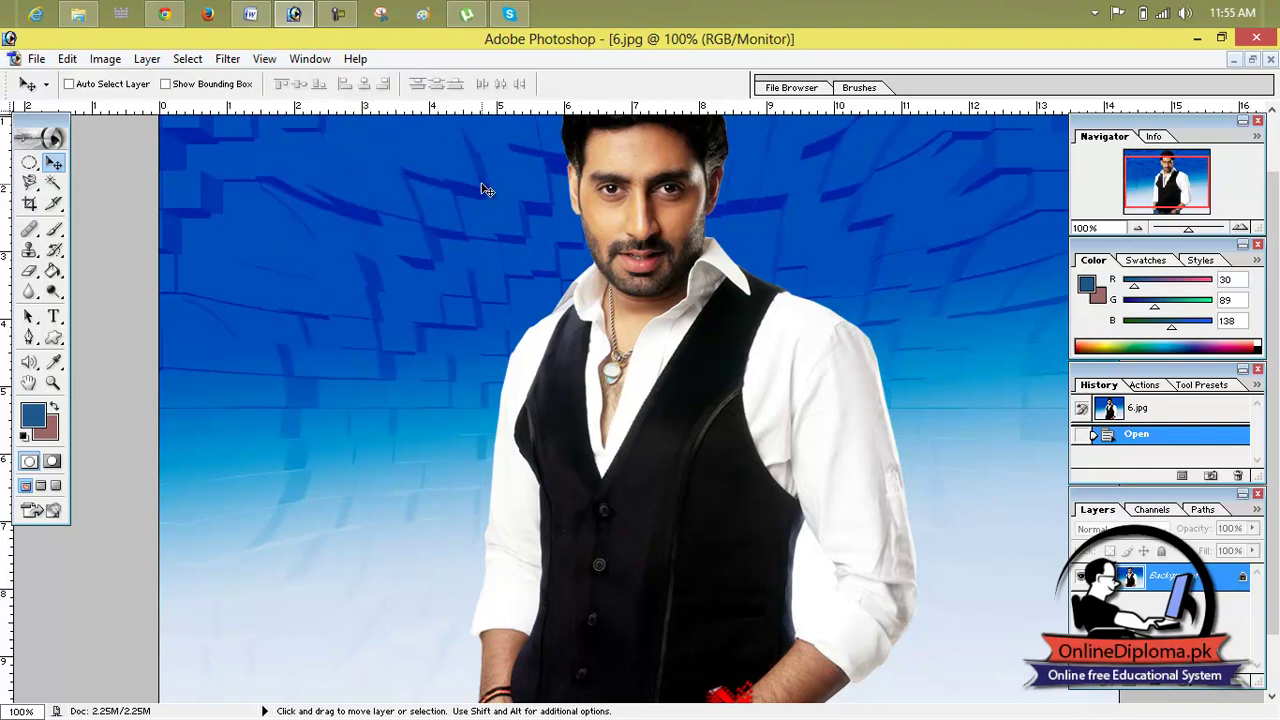
key("ctrl+plus")
key("ctrl+plus")
key("ctrl+plus")
key("ctrl+plus")
key("ctrl+plus")
key("ctrl+plus")
key("ctrl+plus")
key("ctrl+plus")
key("ctrl+plus")
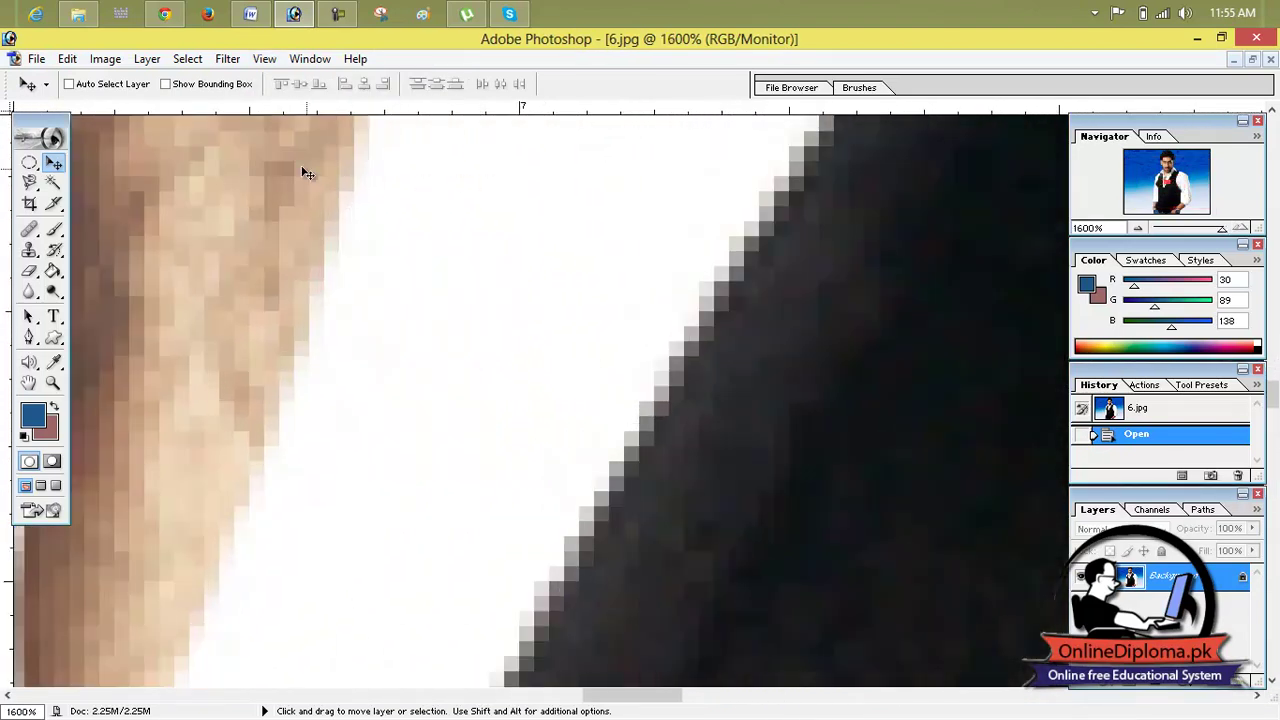
Fit the whole photo on screen, and switch the view to Actual Pixels at 100%.
left_click(265, 58)
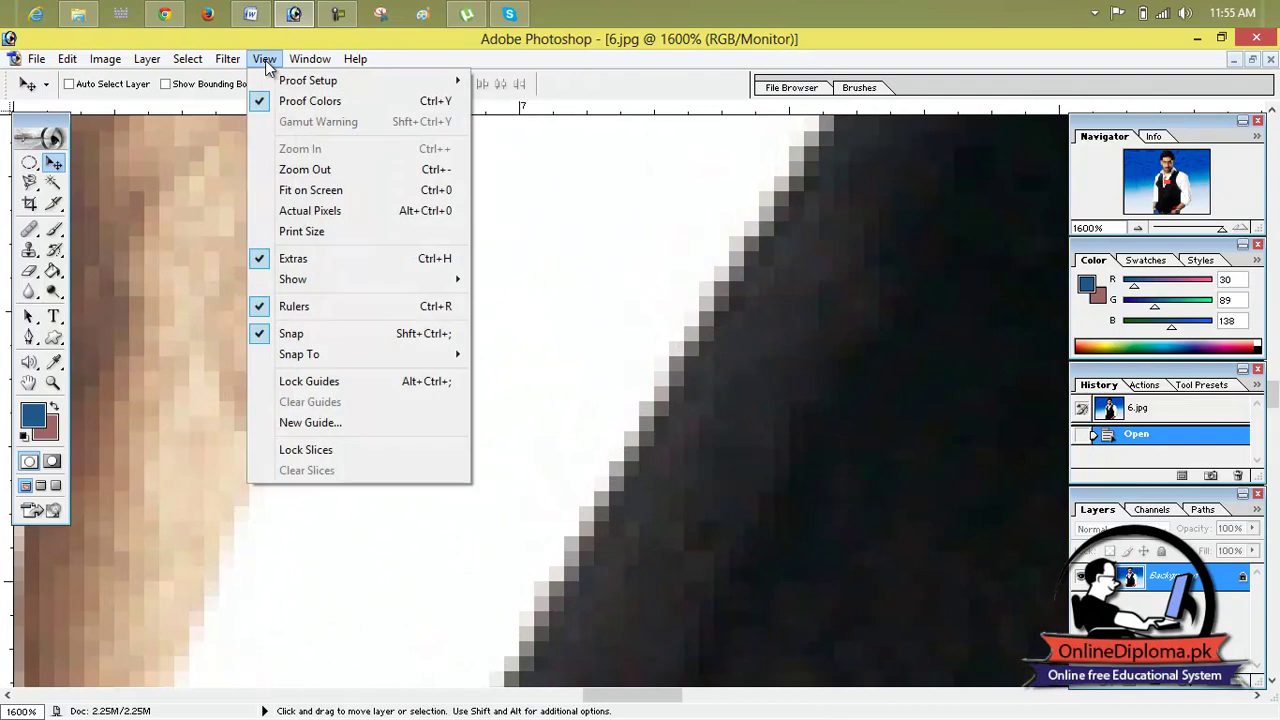
left_click(312, 189)
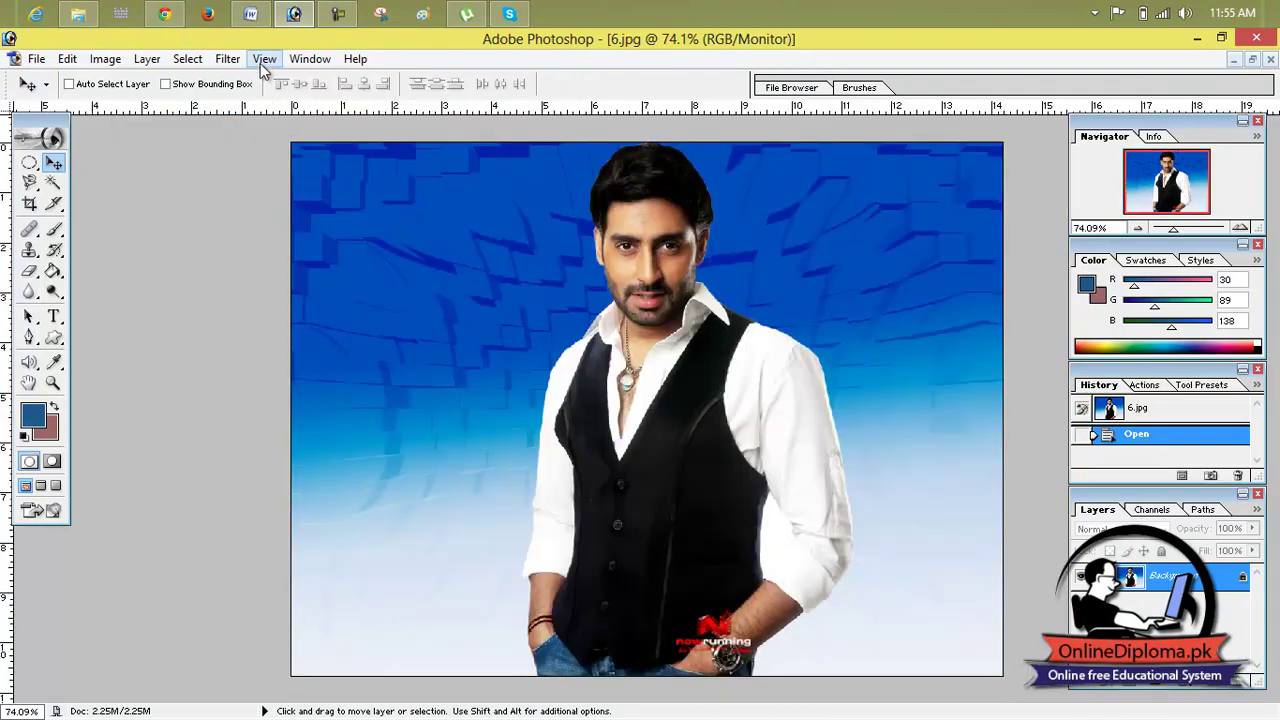
left_click(264, 59)
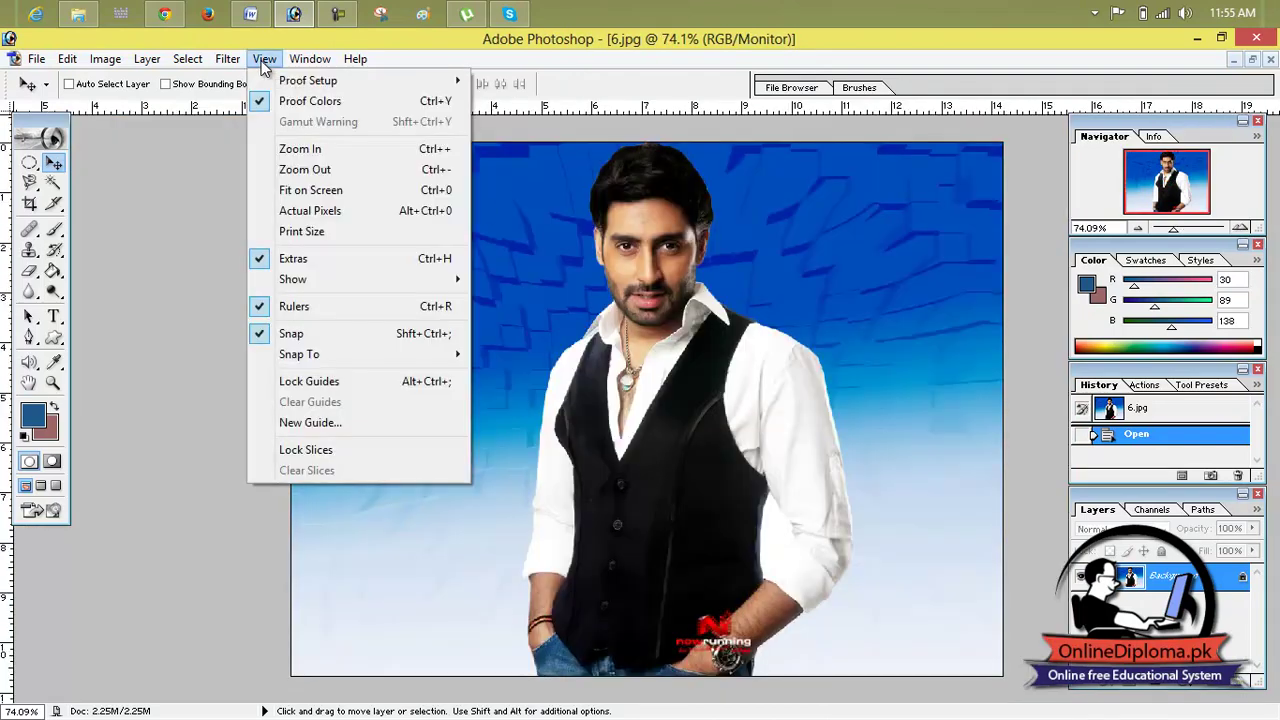
left_click(320, 212)
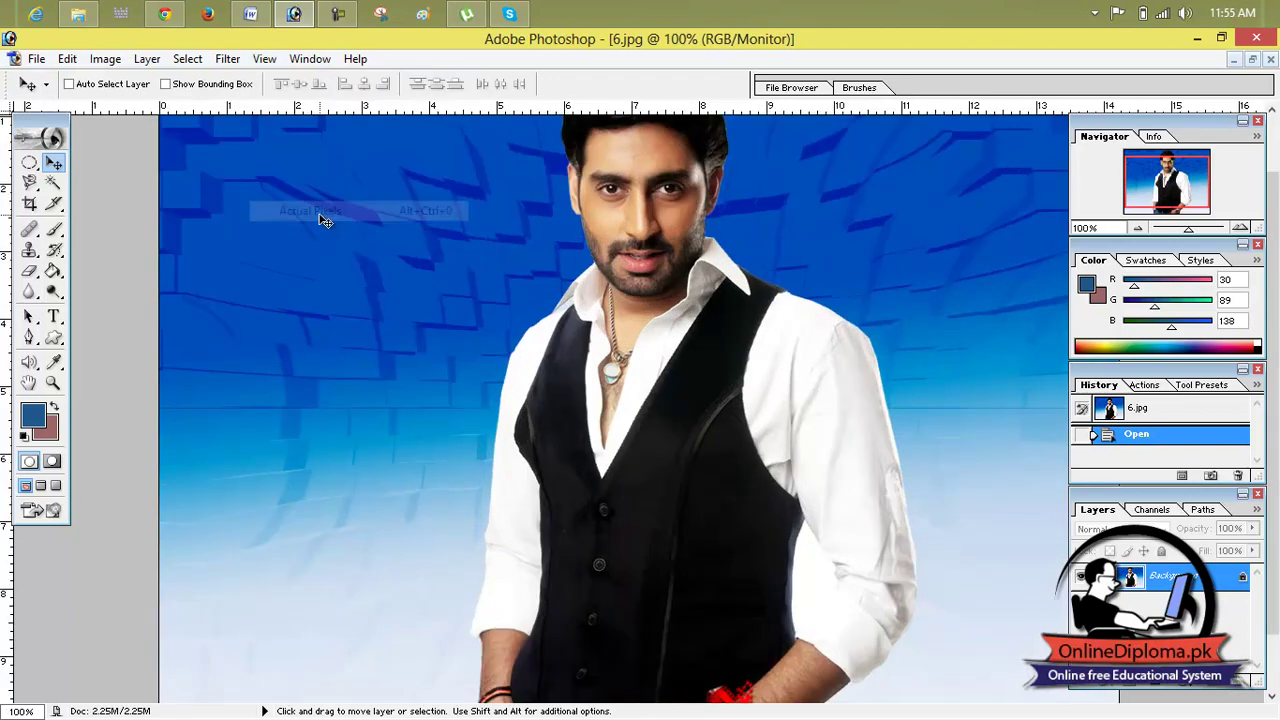
Switch the photo's view to Print Size, zoom in several levels, and return to Print Size.
left_click(227, 59)
mouse_move(266, 60)
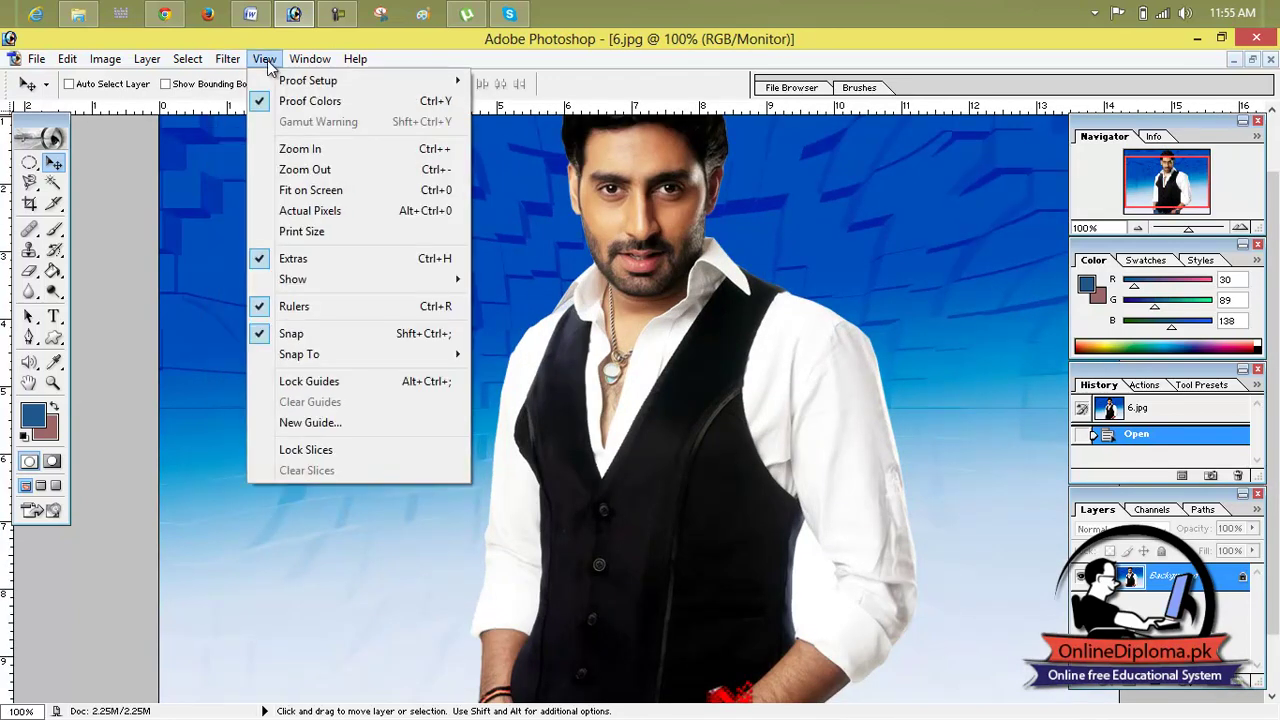
left_click(335, 233)
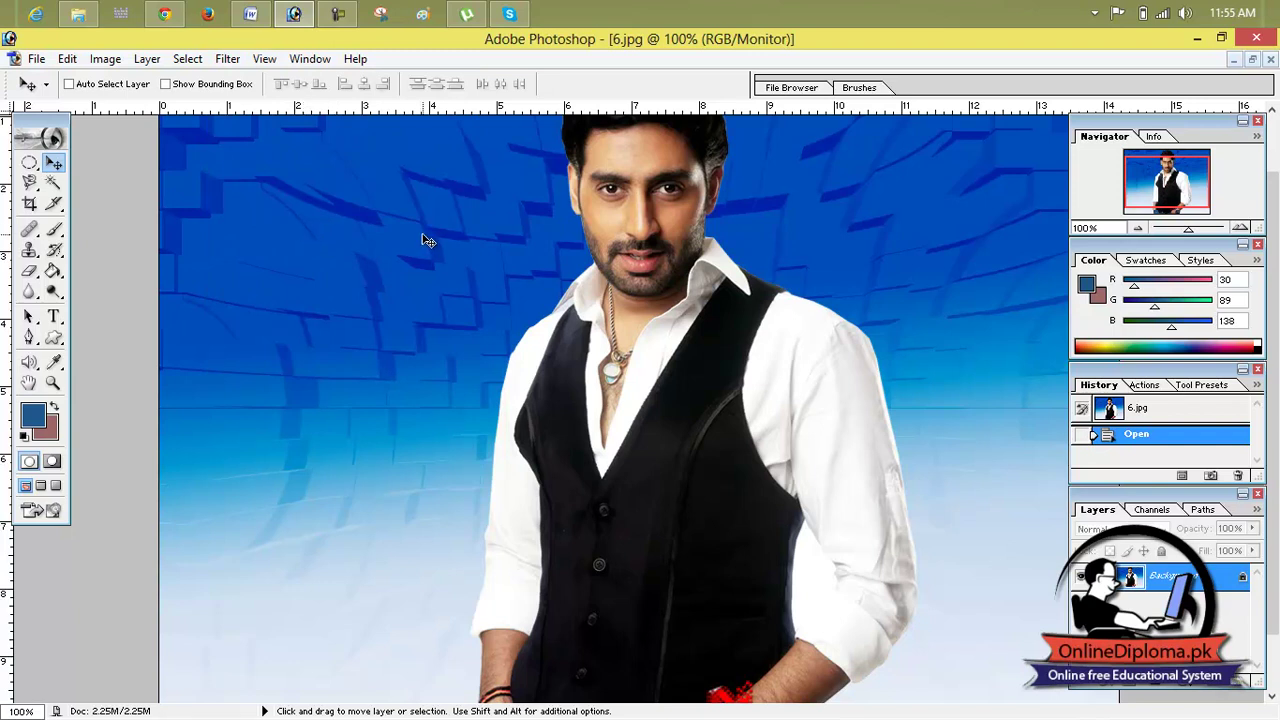
key("ctrl+plus")
key("ctrl+plus")
key("ctrl+plus")
key("ctrl+plus")
left_click(263, 59)
left_click(322, 229)
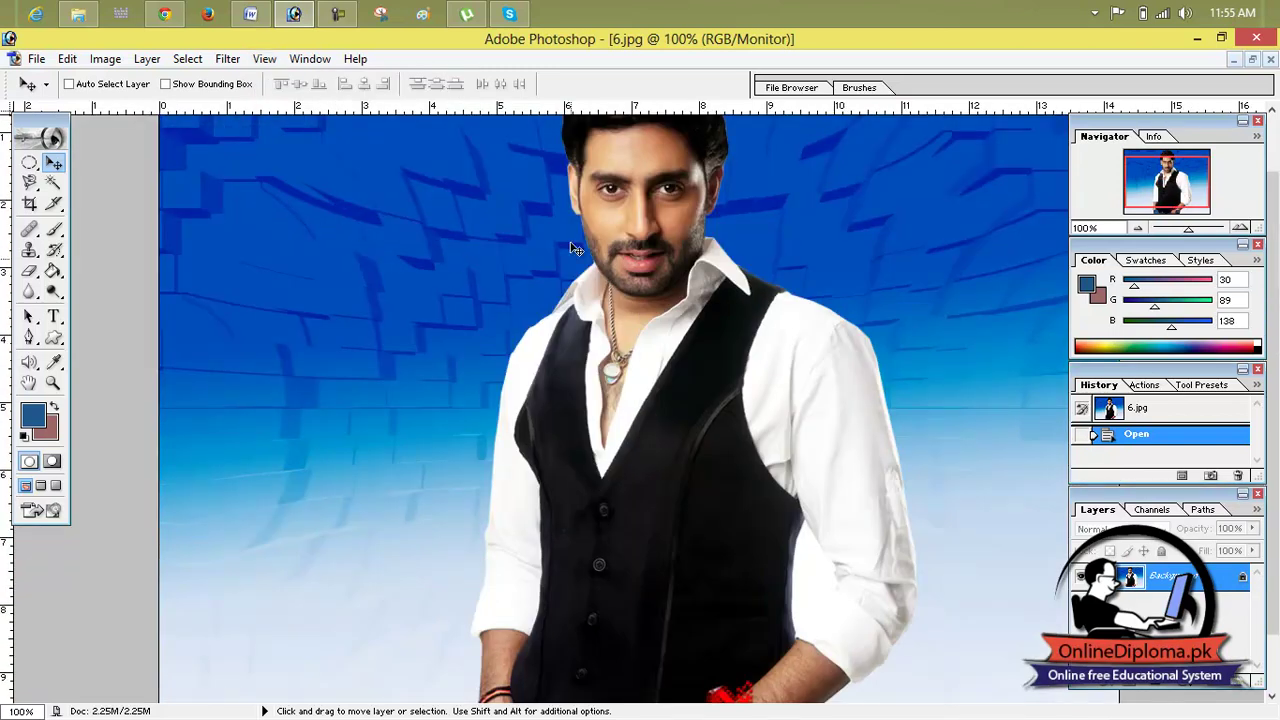
Turn the display of Extras off and back on.
left_click(264, 60)
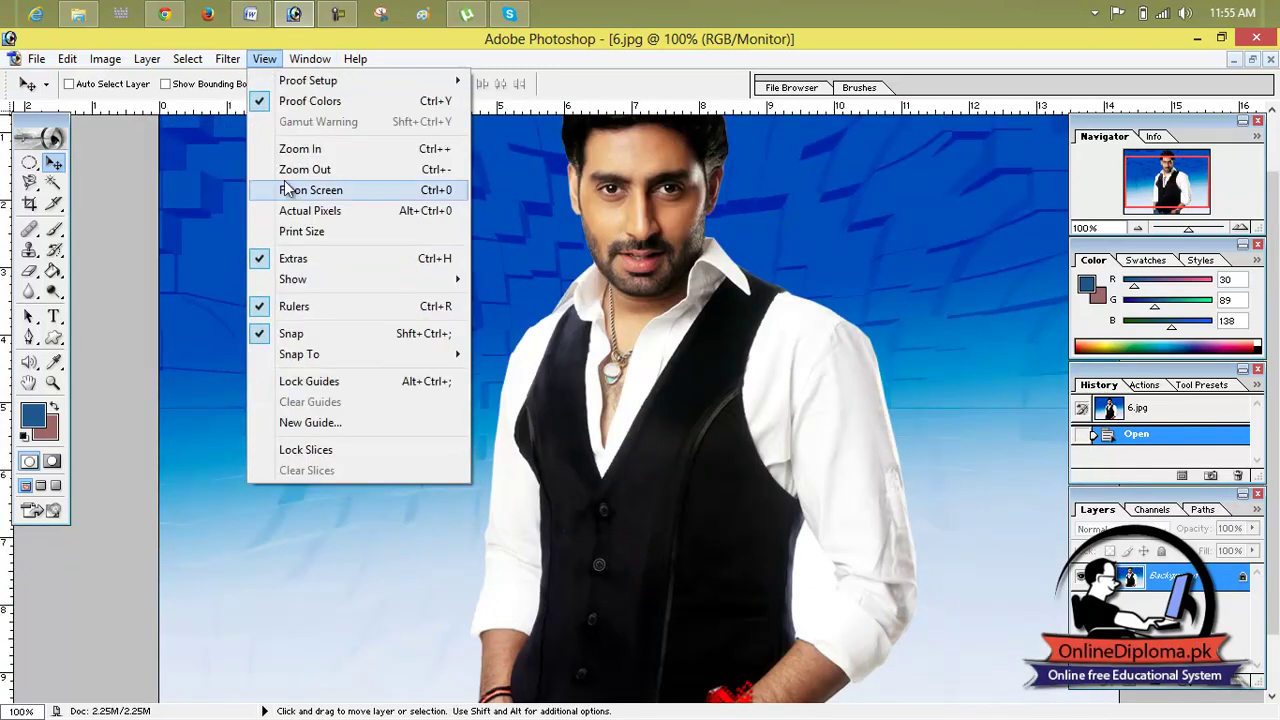
left_click(316, 258)
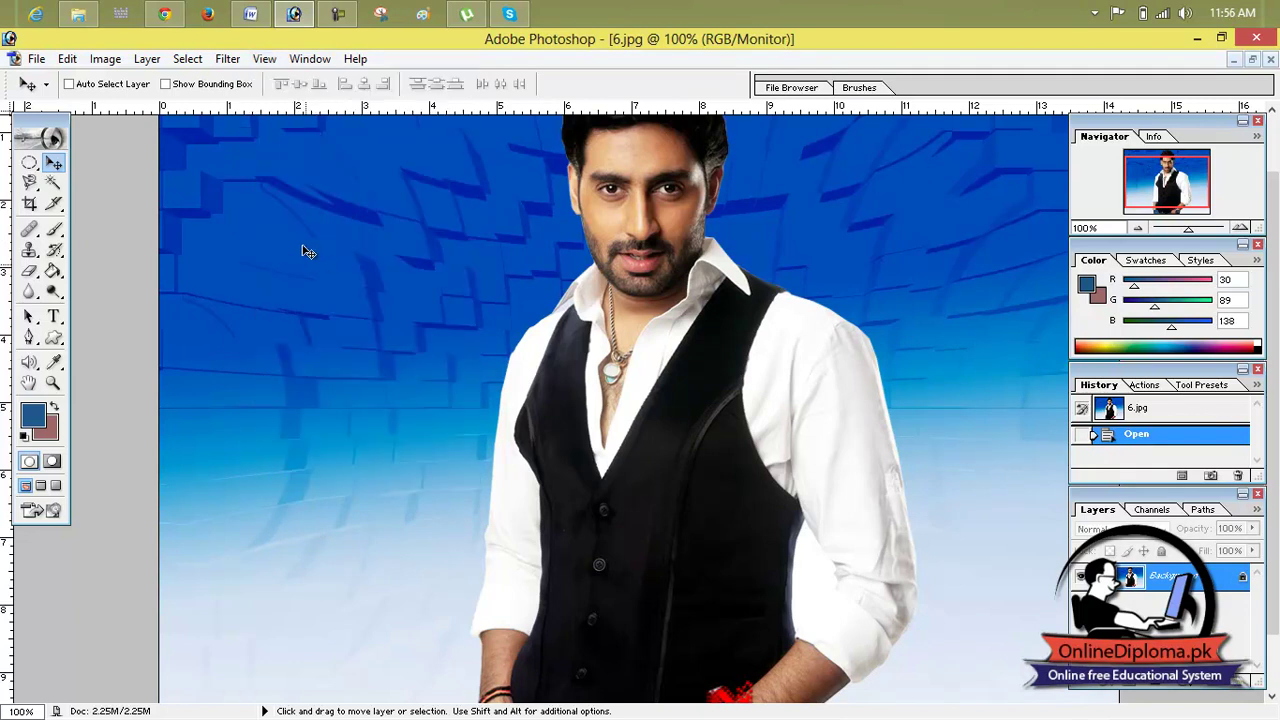
left_click(264, 59)
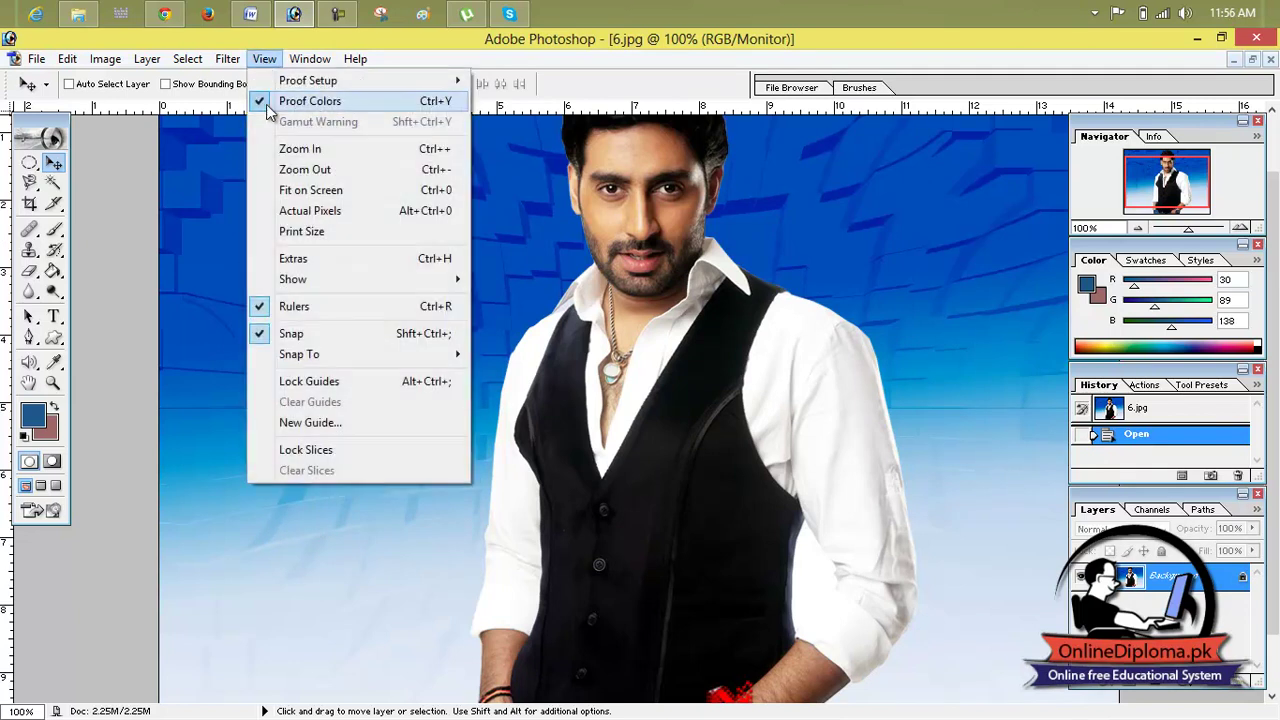
left_click(328, 259)
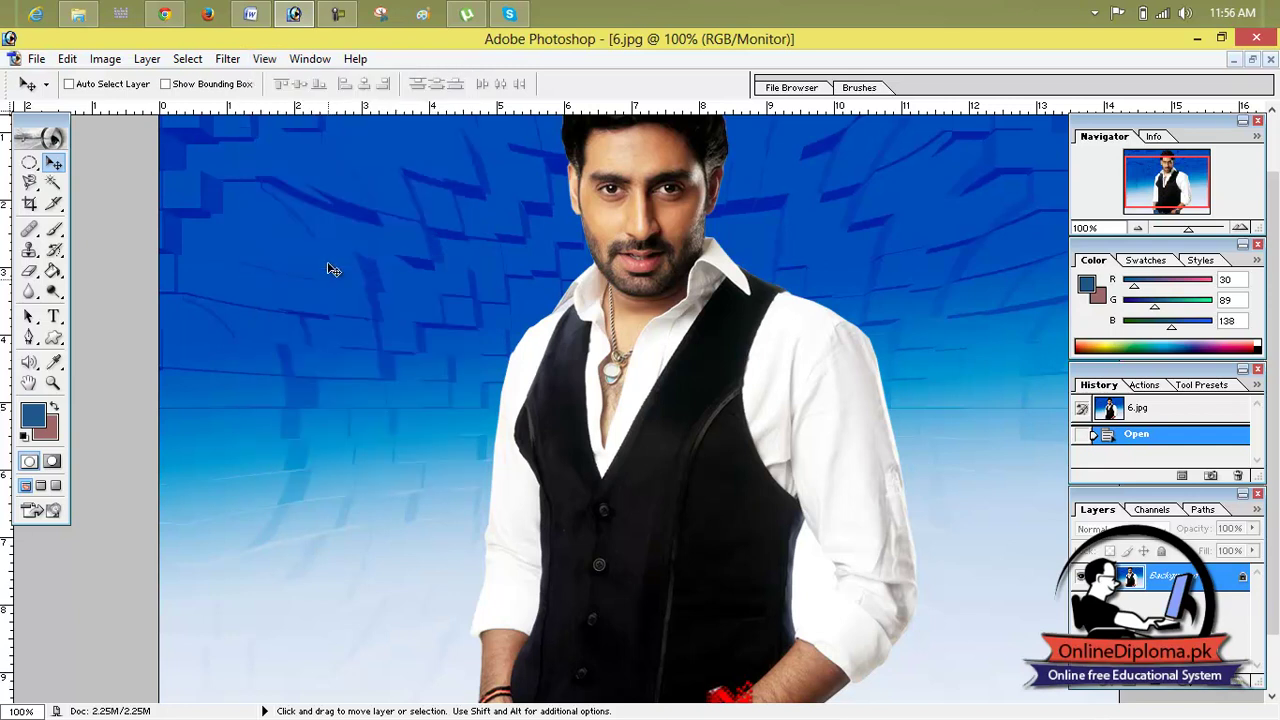
Show the grid over the photo and hide it again.
left_click(264, 59)
mouse_move(340, 286)
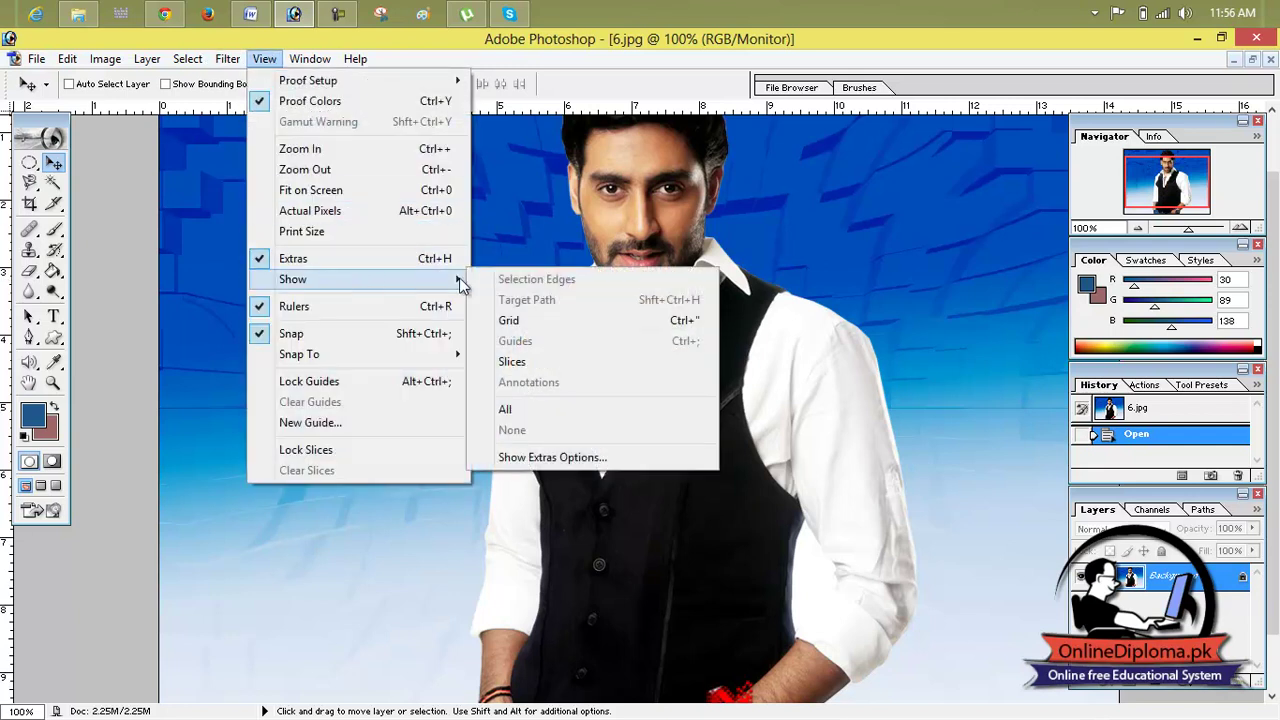
left_click(507, 322)
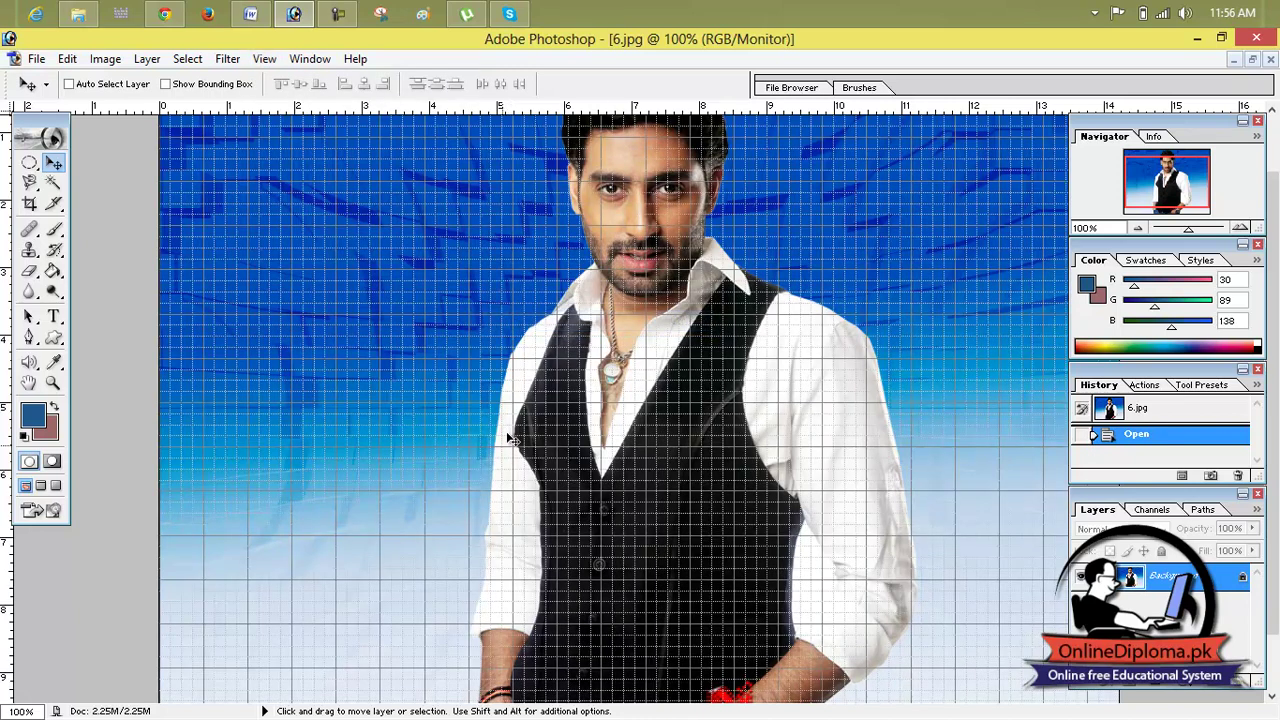
left_click(264, 59)
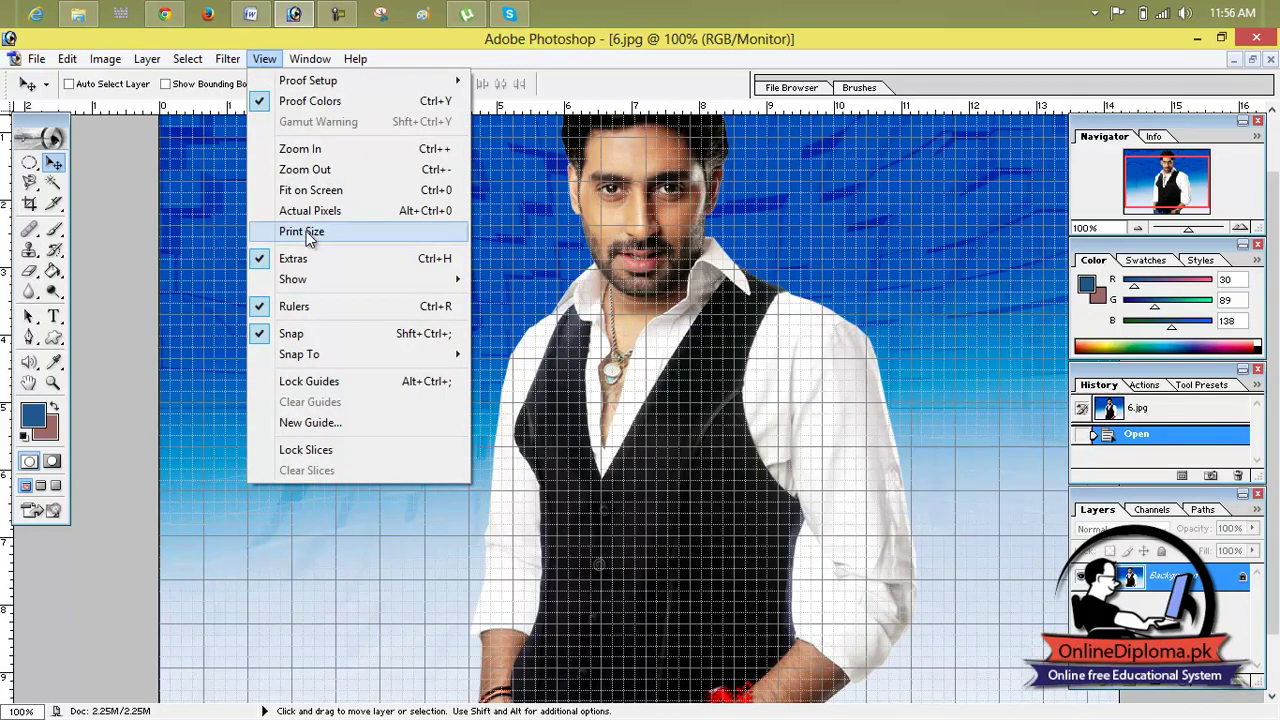
mouse_move(346, 280)
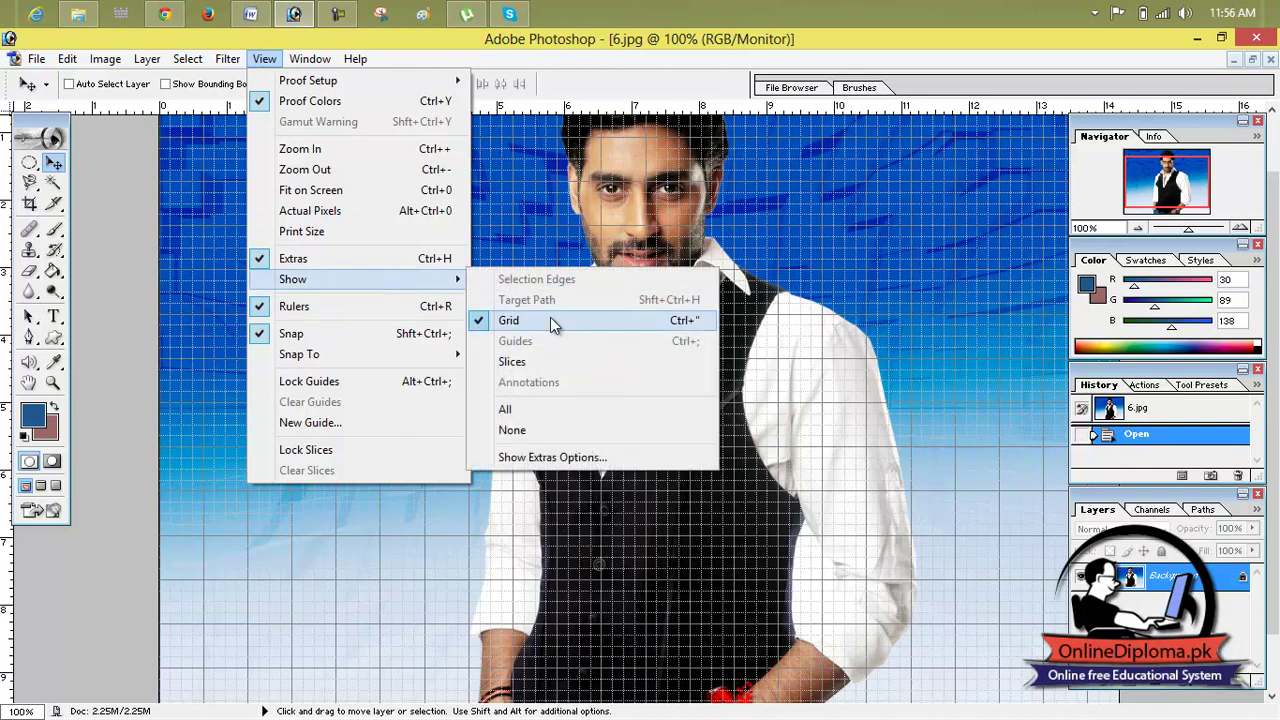
left_click(551, 320)
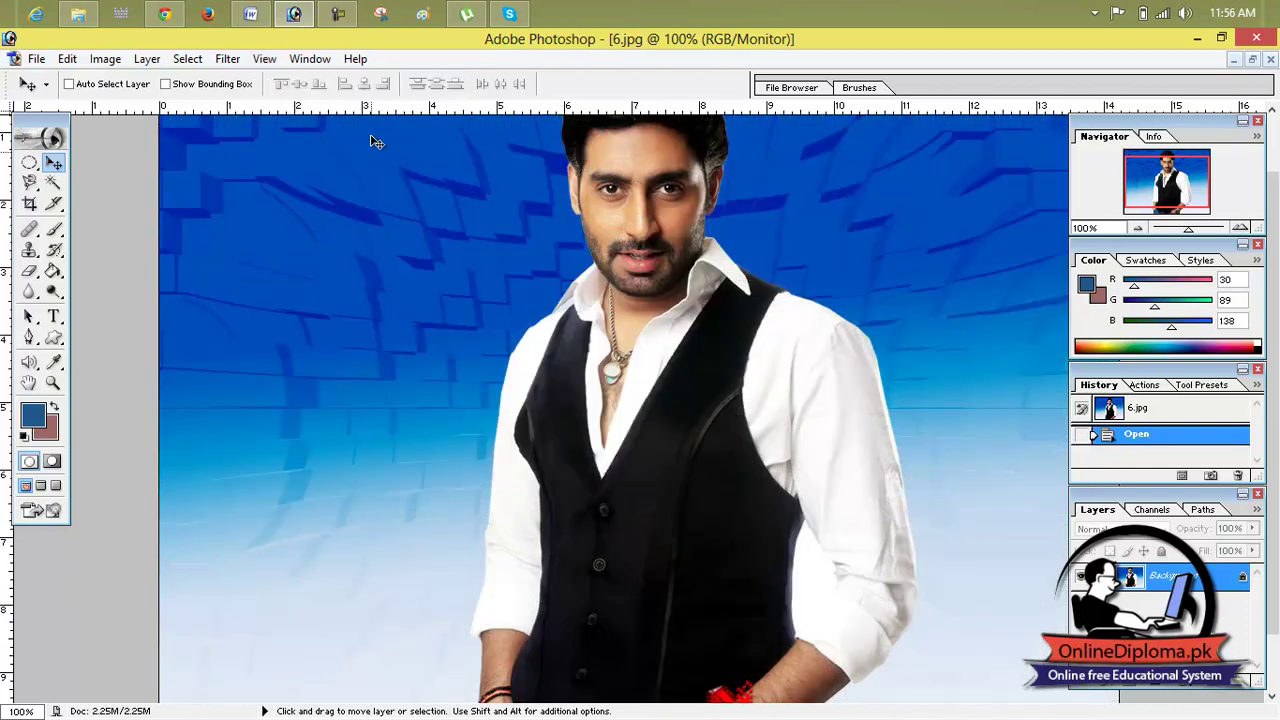
Switch the view to Actual Pixels, and fit the whole photo on screen.
left_click(264, 59)
left_click(321, 215)
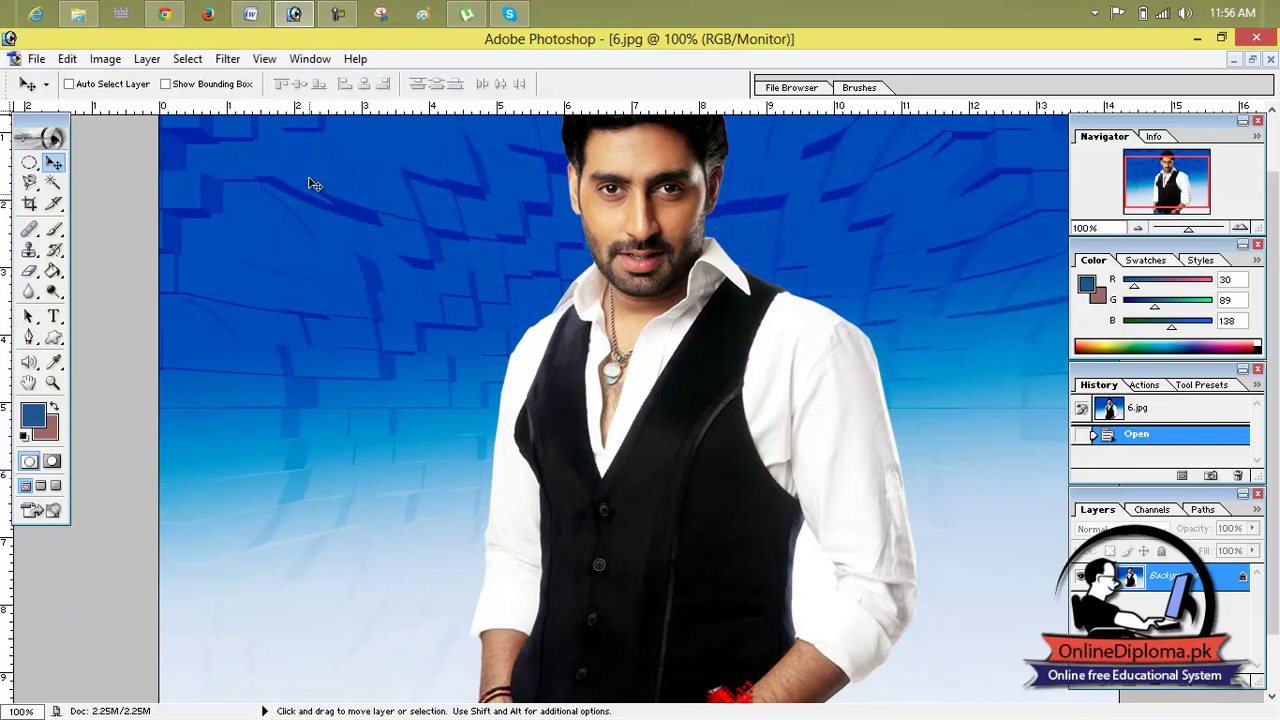
left_click(227, 59)
mouse_move(264, 59)
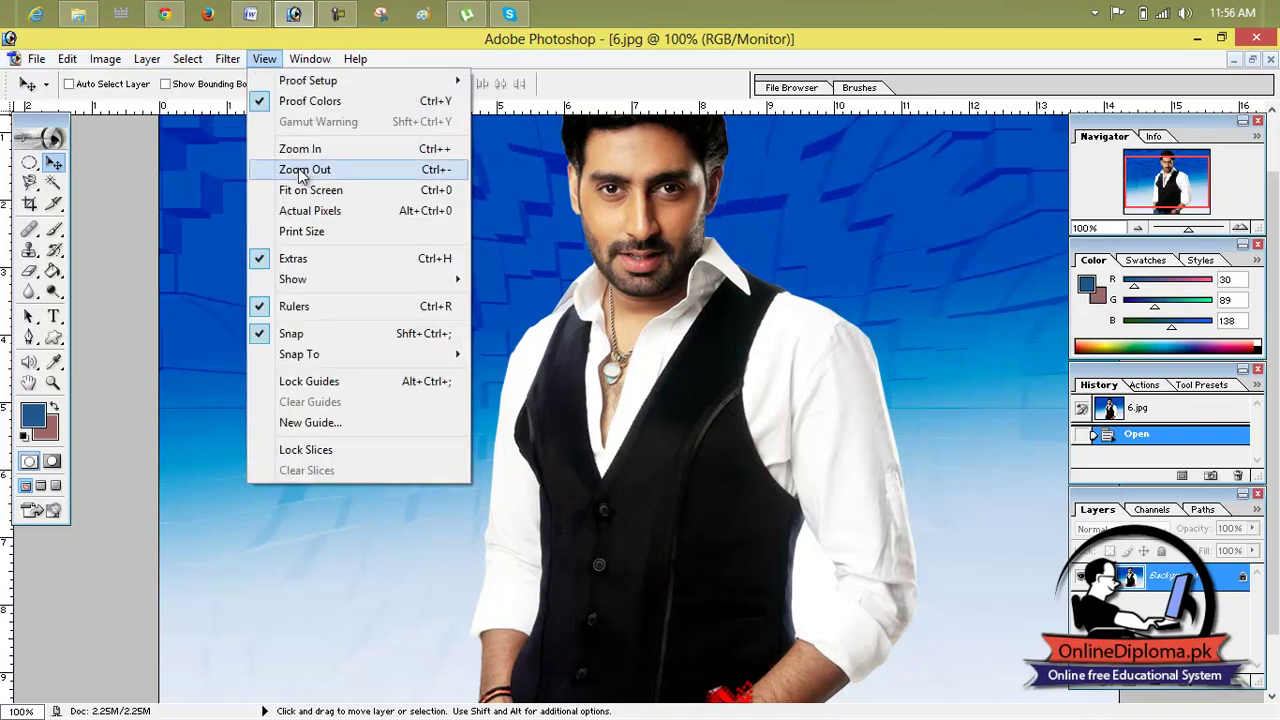
left_click(313, 196)
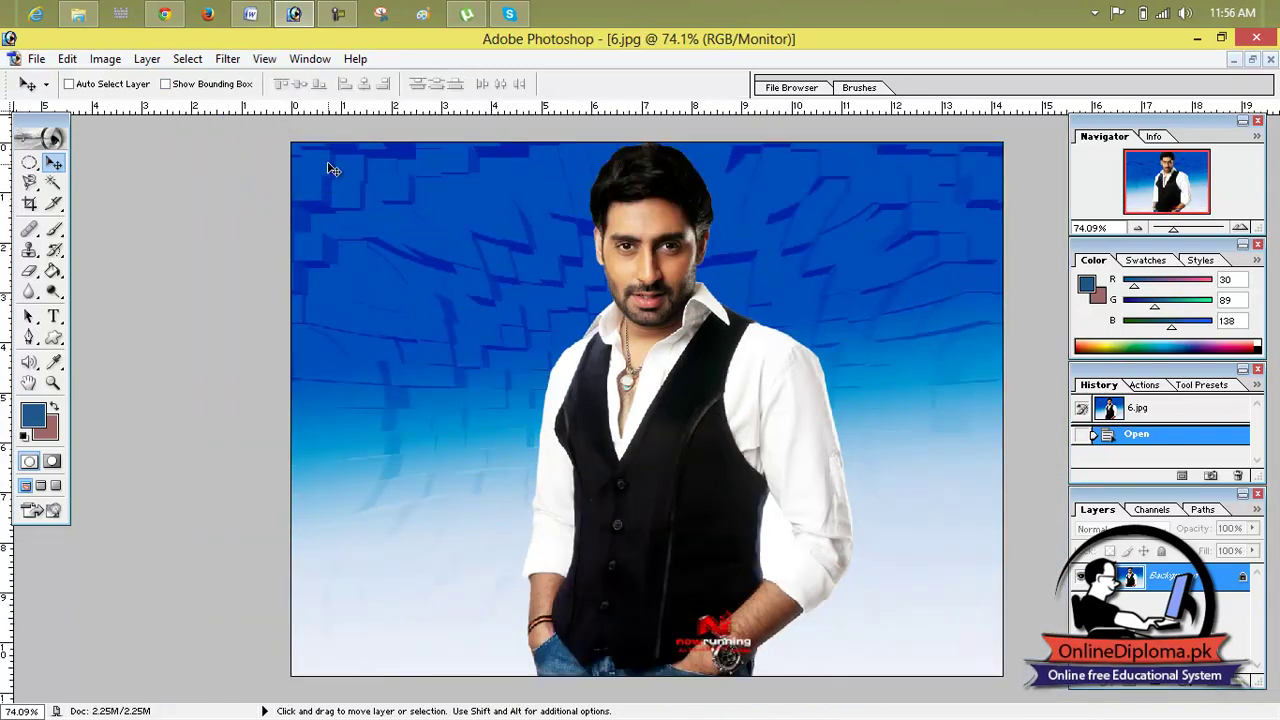
Show the slices on the photo.
left_click(228, 59)
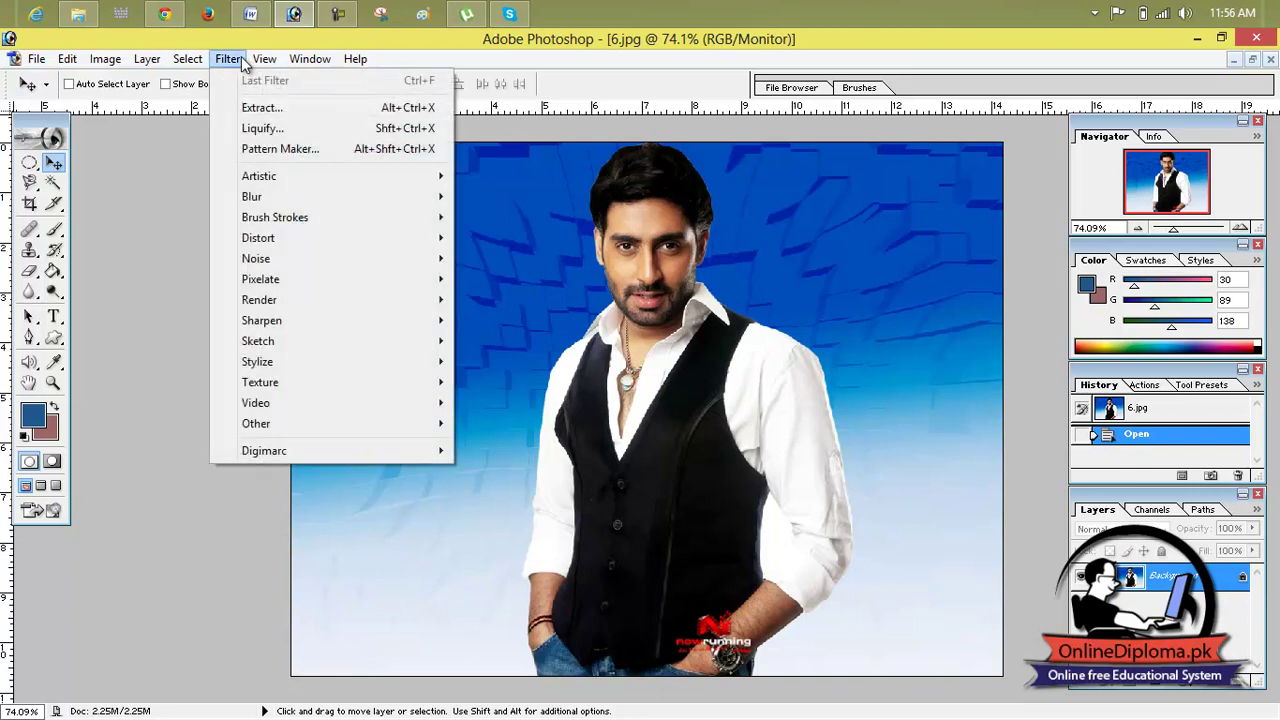
mouse_move(259, 62)
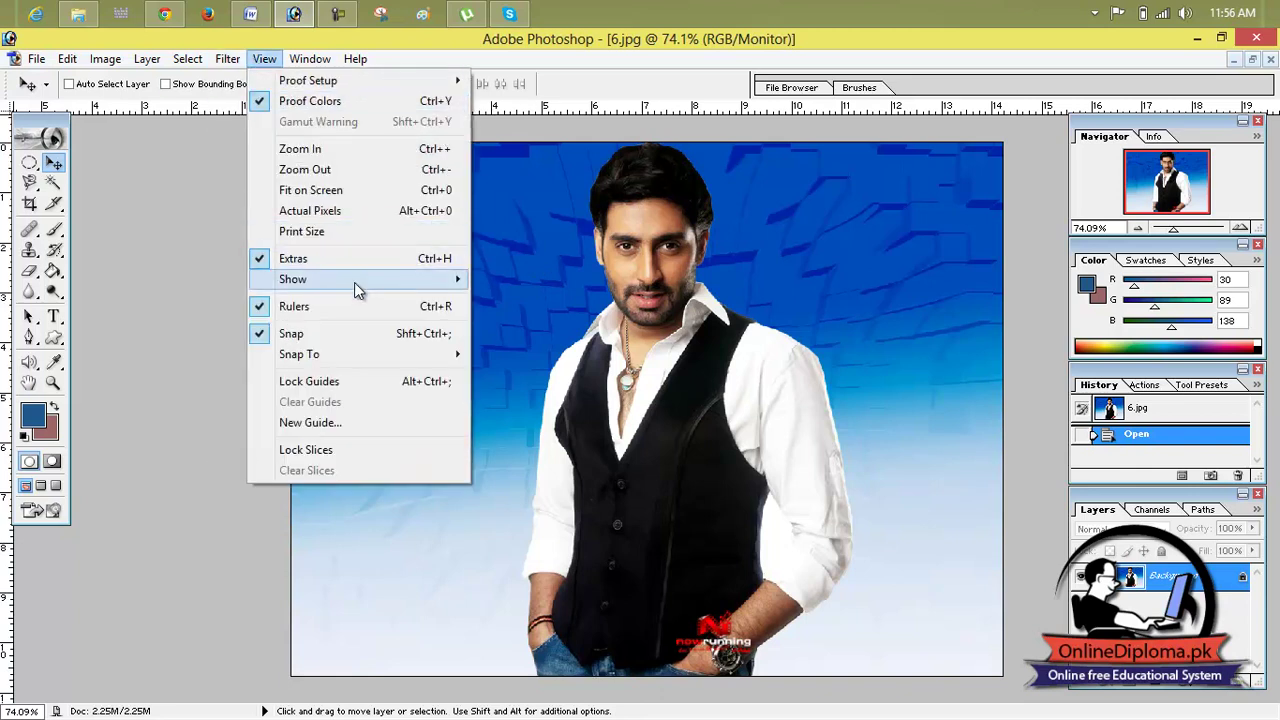
mouse_move(355, 283)
left_click(528, 362)
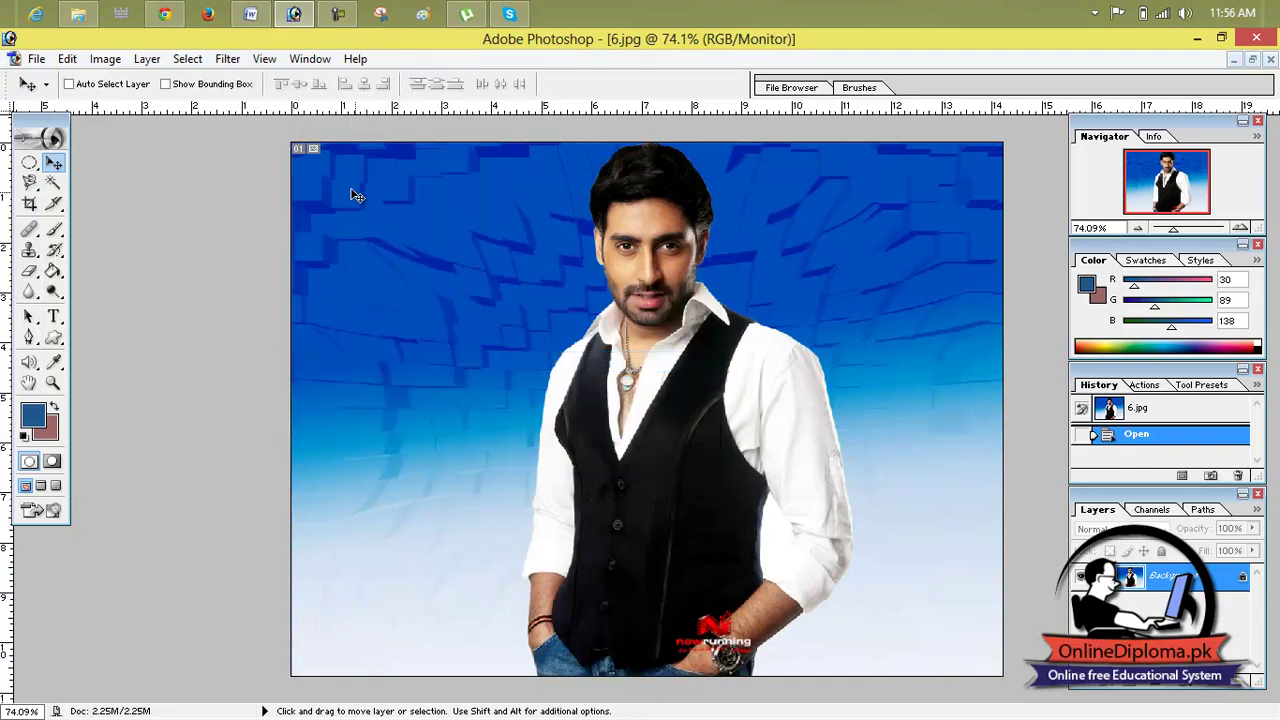
Try to select slice 01 by its marker at the photo's upper-left corner using the Move tool.
left_click(311, 151)
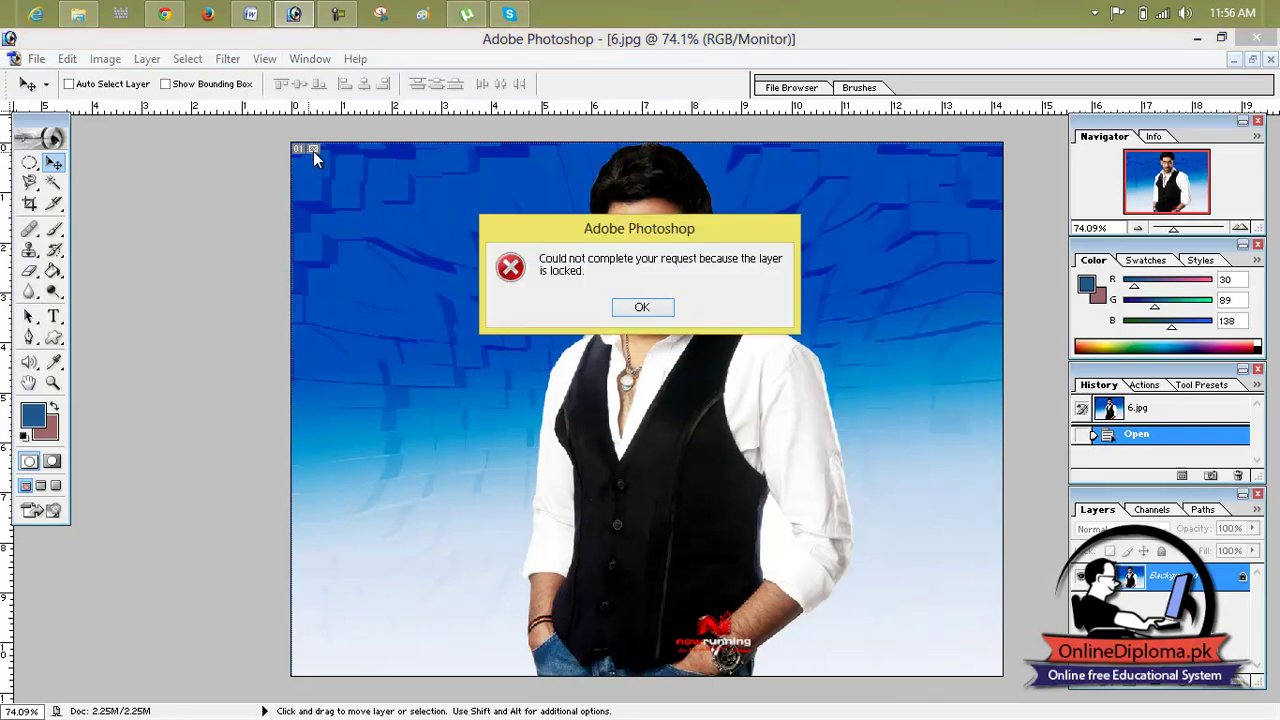
left_click(643, 306)
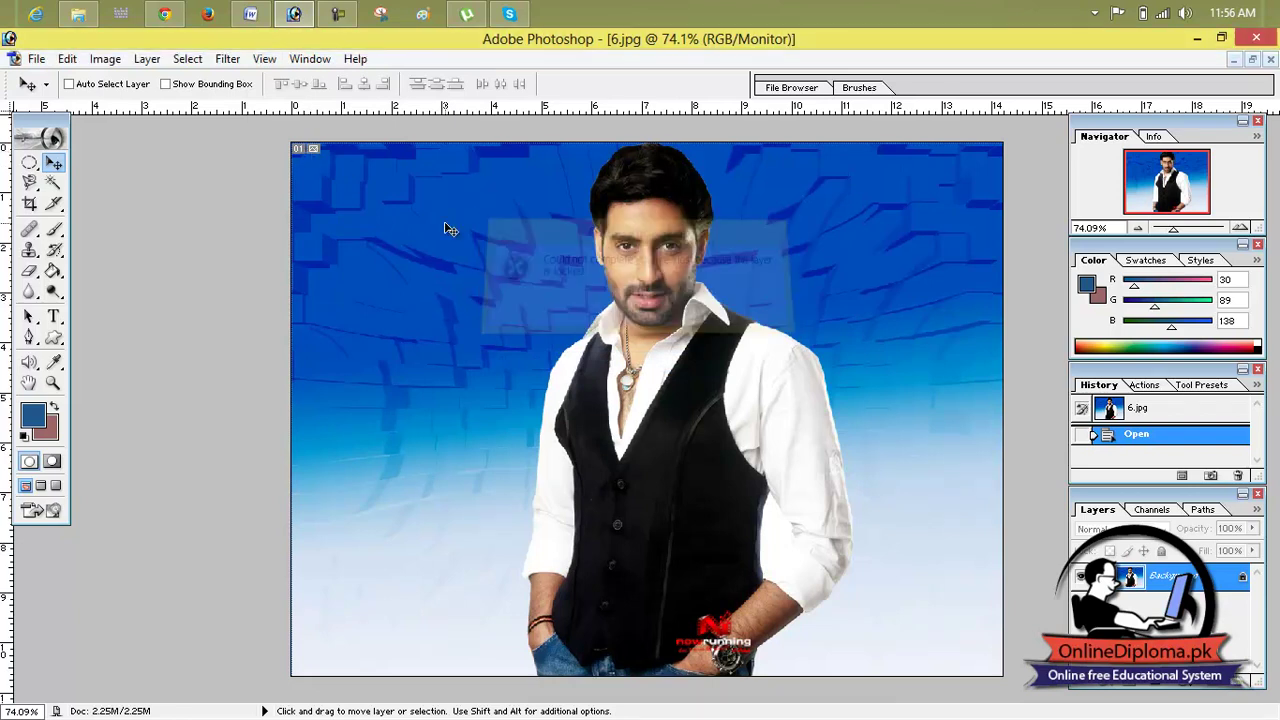
left_click(313, 153)
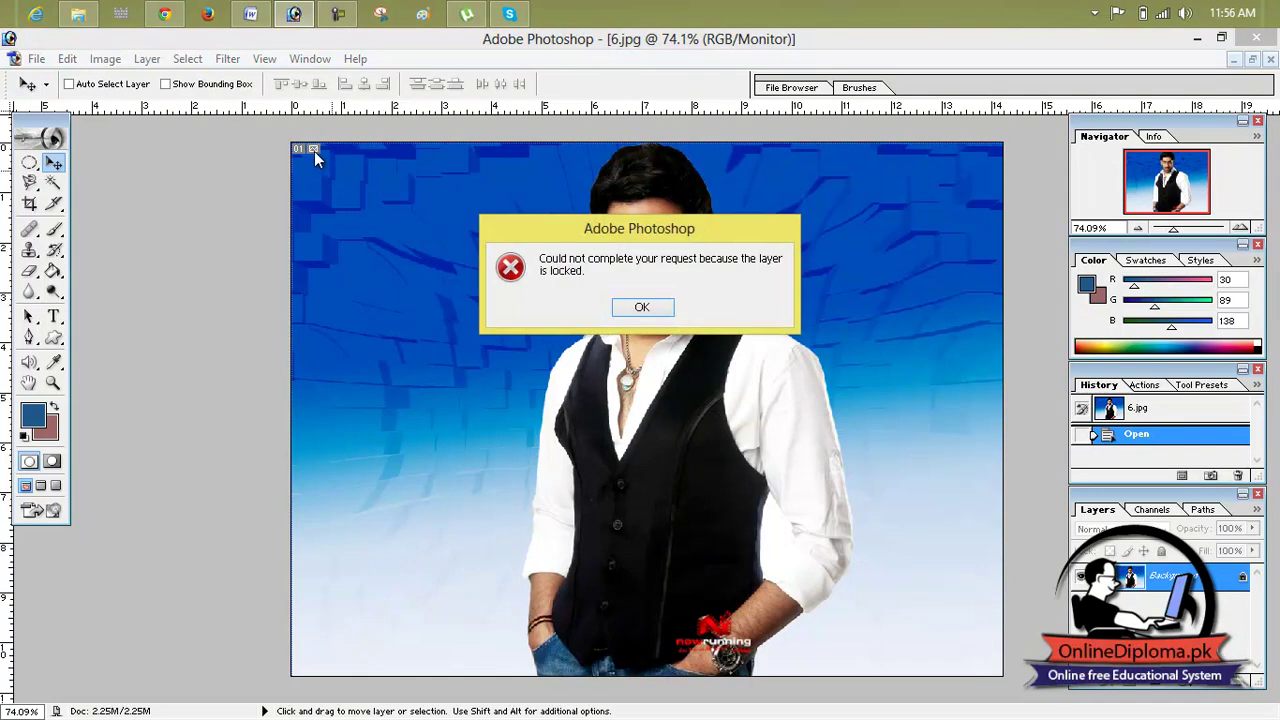
left_click(632, 311)
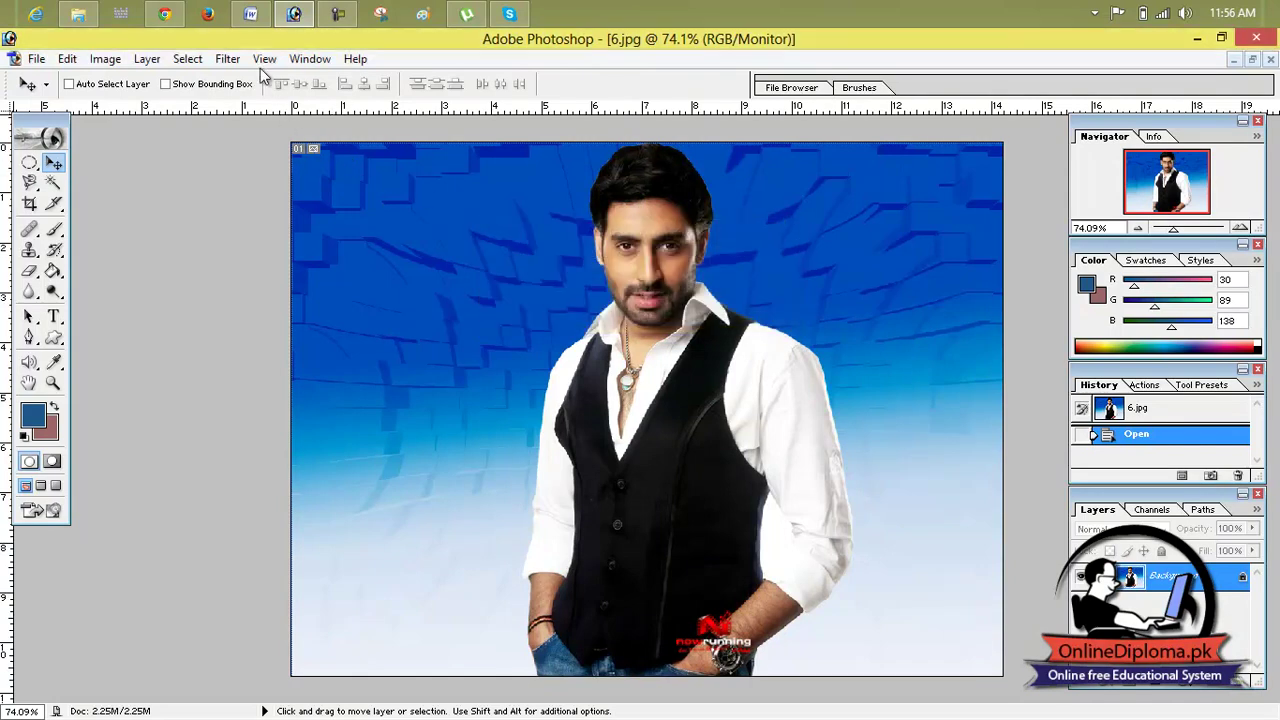
Draw a slice with the Slice tool from near the photo's upper-left corner down to the lower part of the man's vest.
left_click(264, 58)
left_click(490, 215)
left_click_drag(54, 203, 96, 206)
left_click_drag(315, 164, 702, 516)
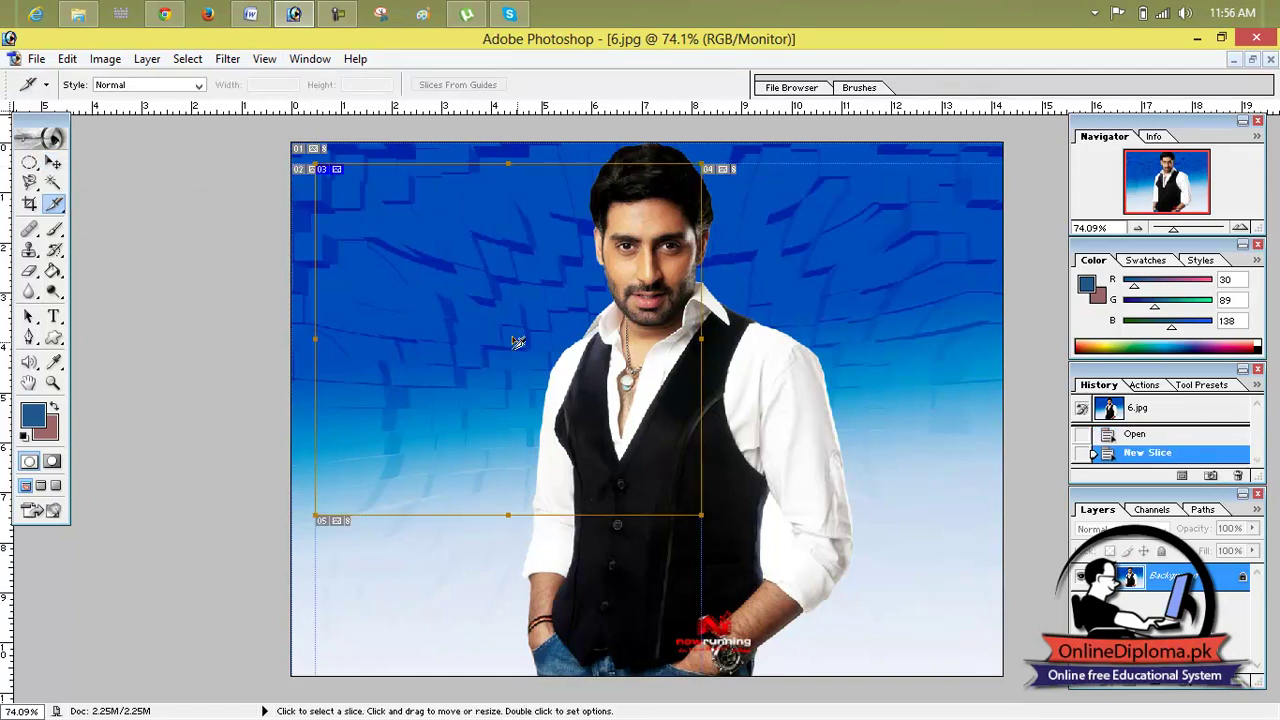
Hide the slices on the photo and show them again.
left_click(50, 207, "alt")
left_click(264, 58)
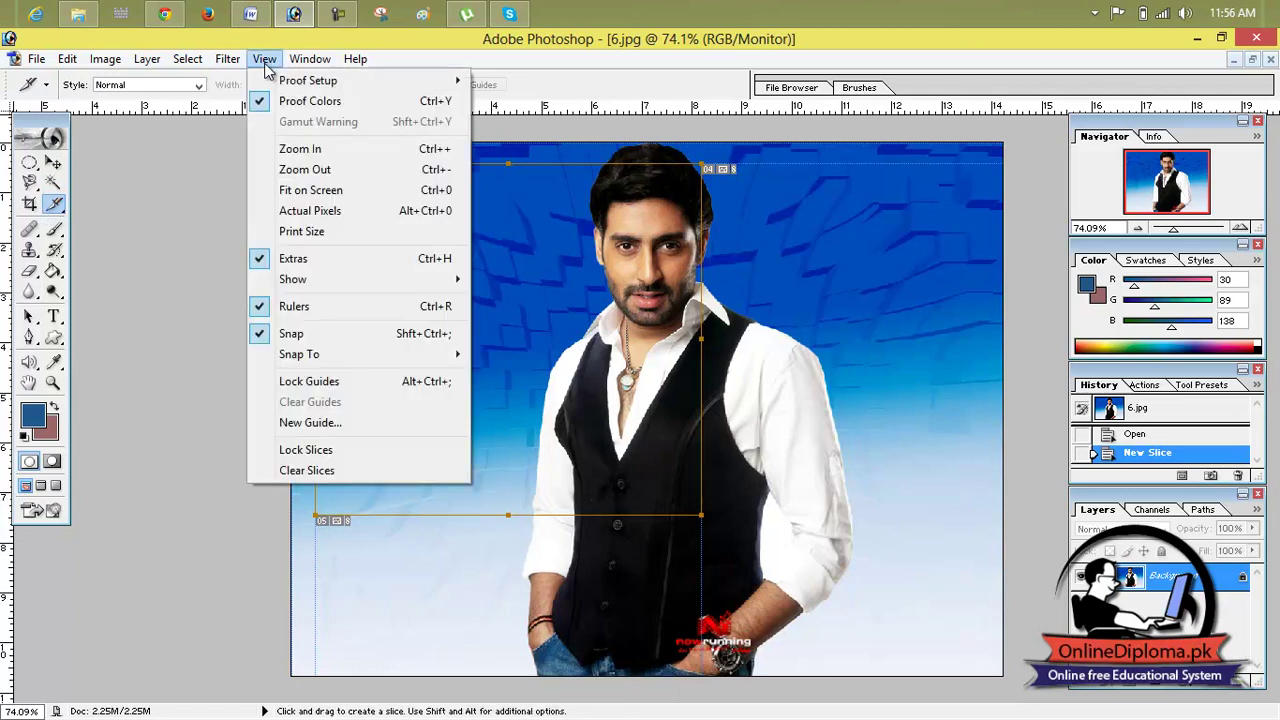
mouse_move(343, 278)
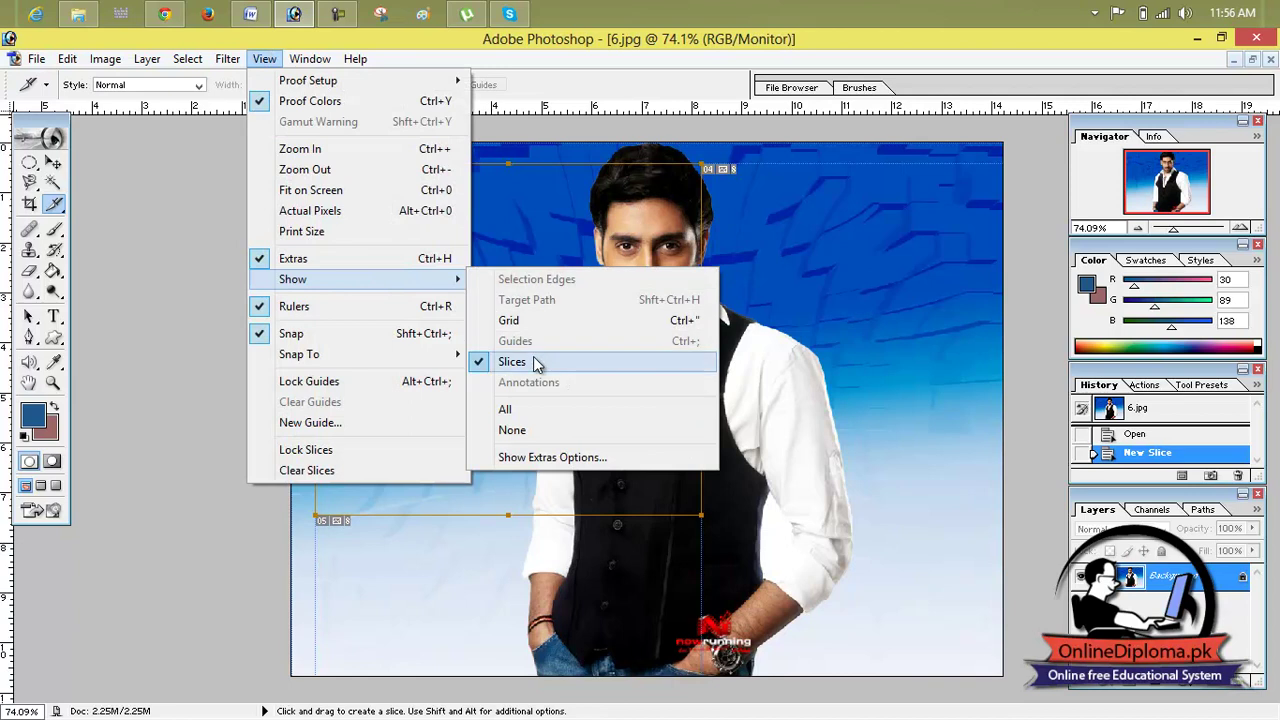
left_click(540, 363)
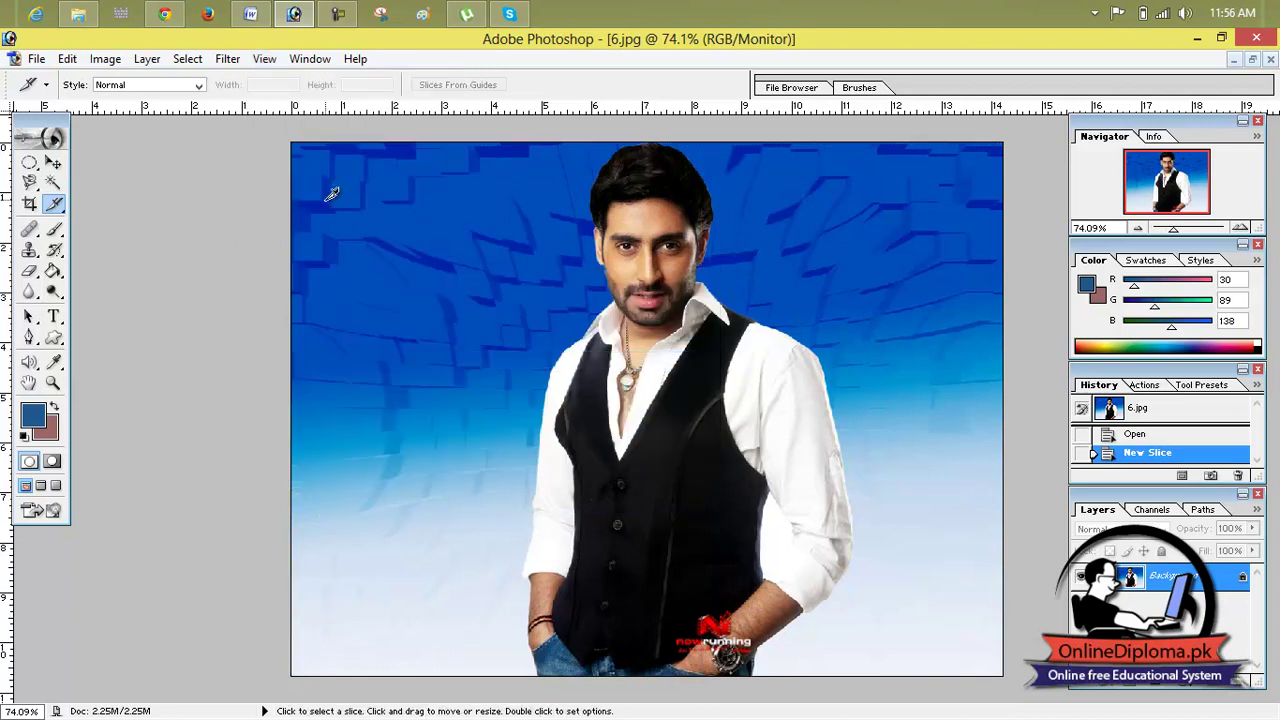
left_click(264, 58)
mouse_move(400, 290)
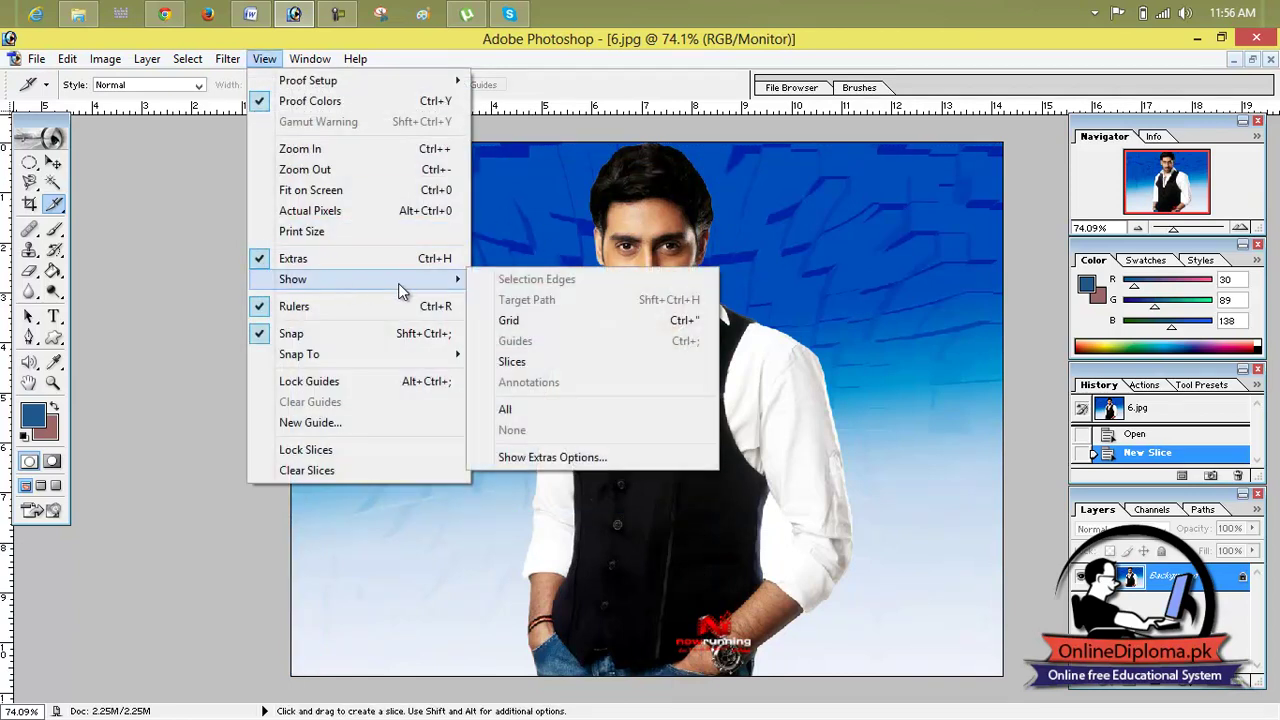
left_click(533, 361)
key("shift+k")
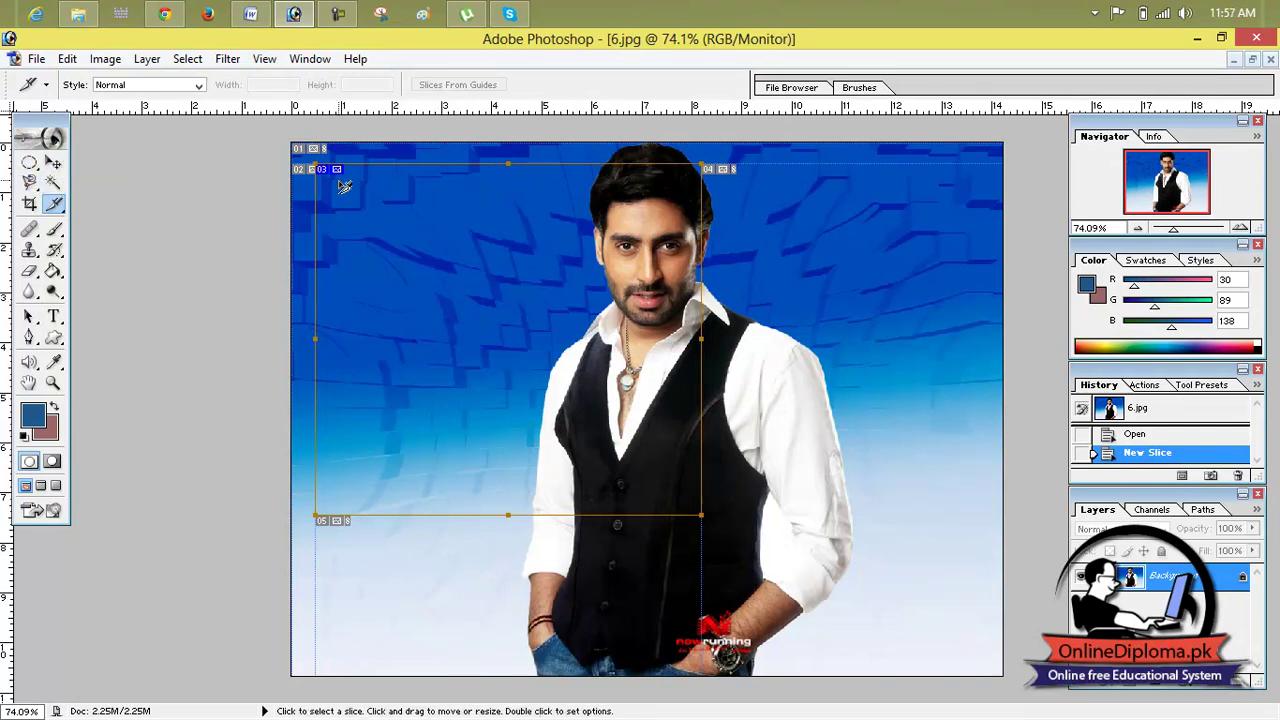
Activate the Move tool and hide the photo's slices.
left_click(55, 163)
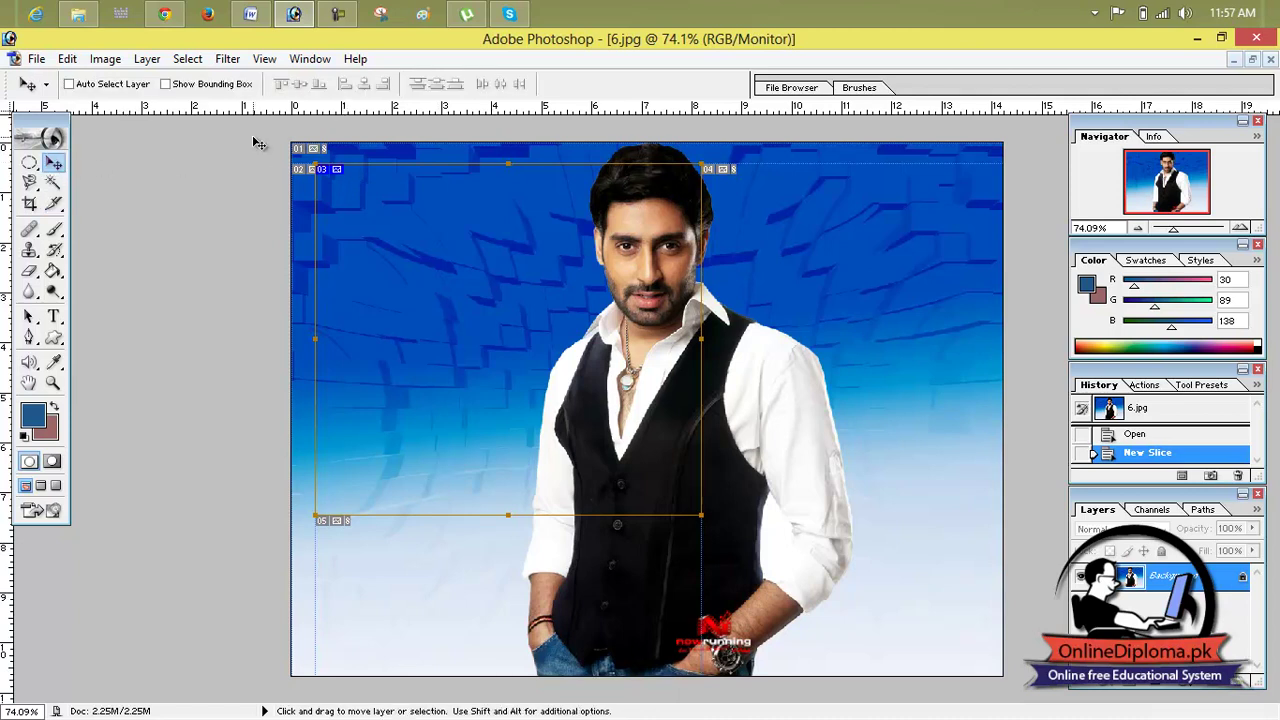
left_click(264, 58)
mouse_move(350, 282)
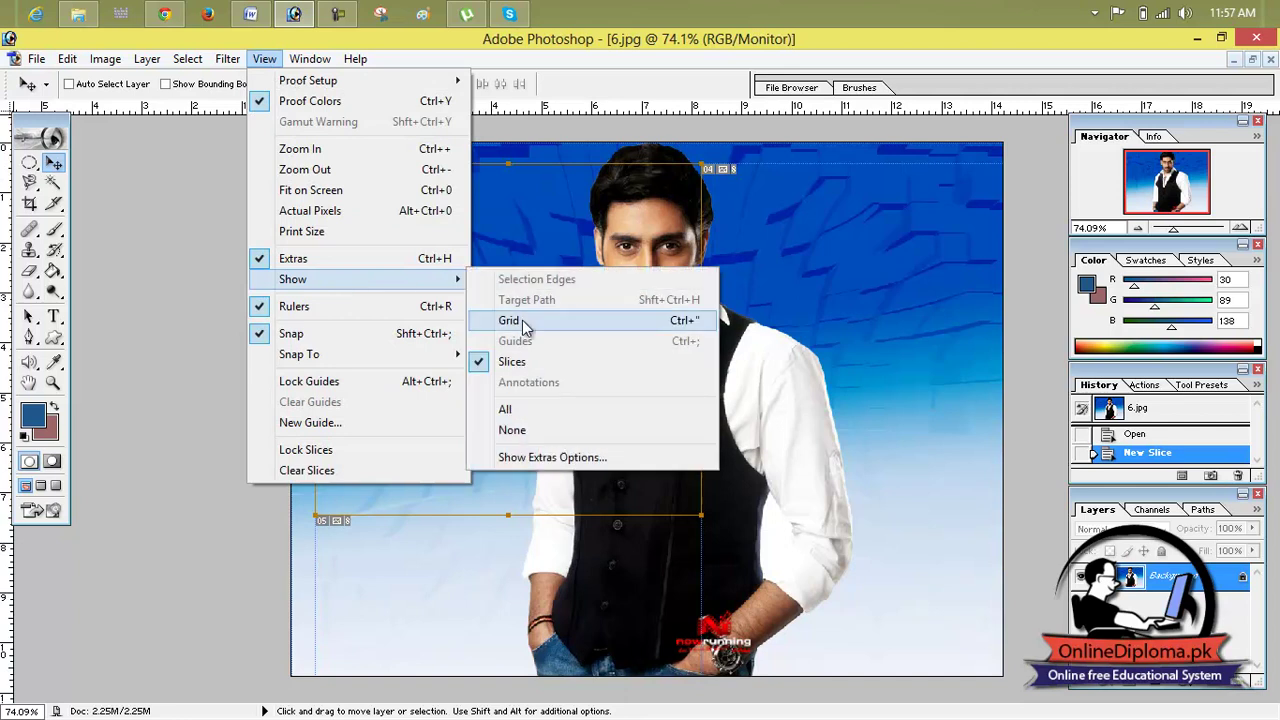
left_click(528, 362)
Record an audio annotation with the Audio Annotation tool and move it to the blue background near the photo's upper-left corner.
left_click(266, 60)
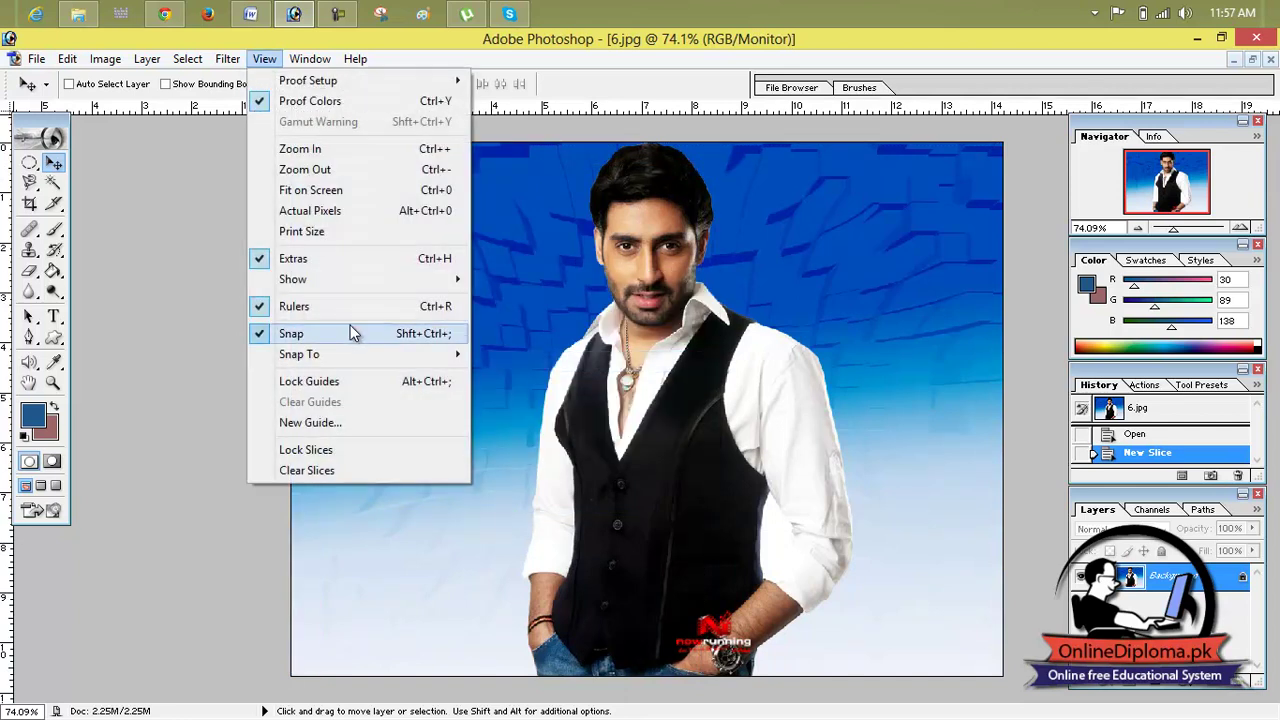
mouse_move(338, 288)
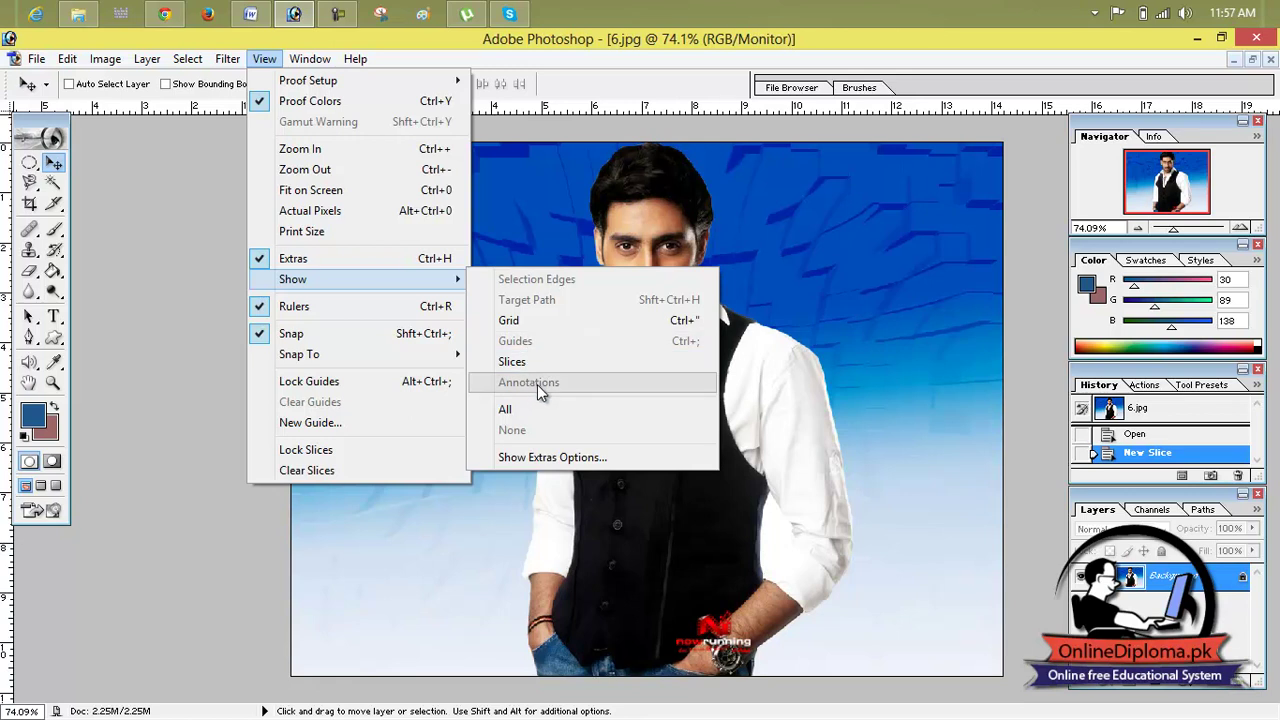
left_click(533, 250)
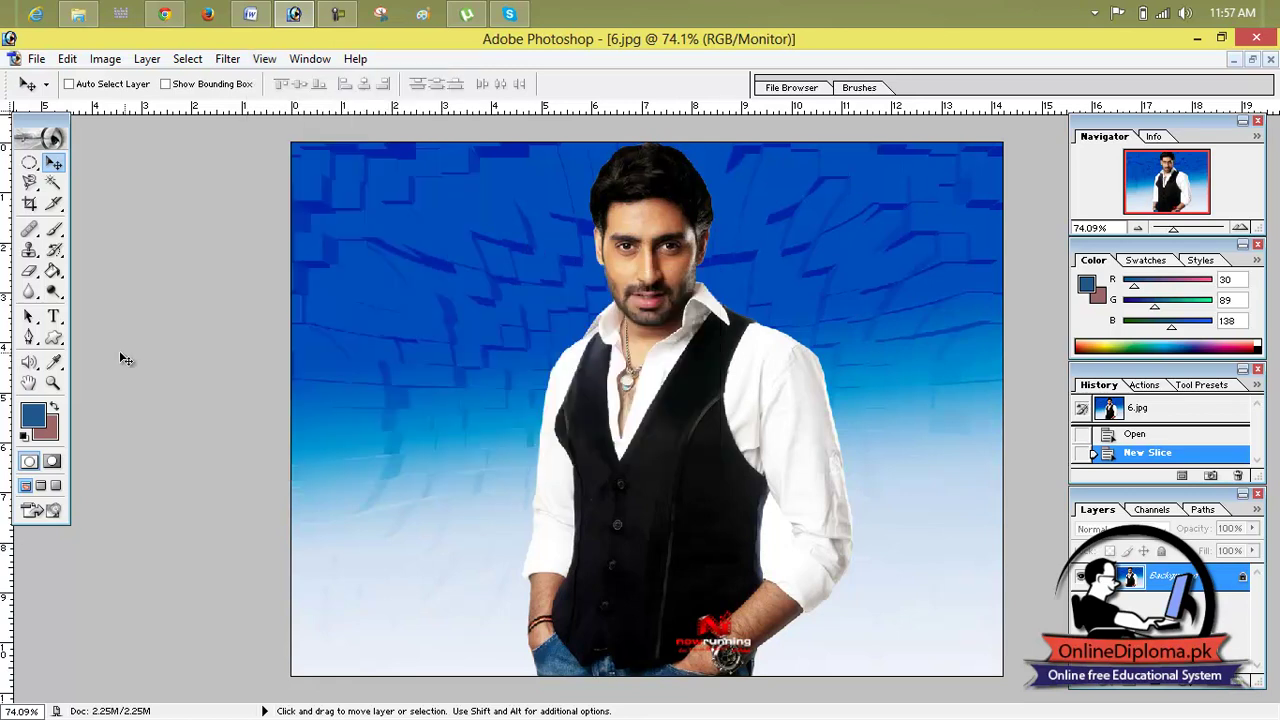
mouse_move(29, 362)
left_mouse_down()
mouse_move(96, 388)
mouse_move(120, 382)
left_mouse_up()
left_click(425, 347)
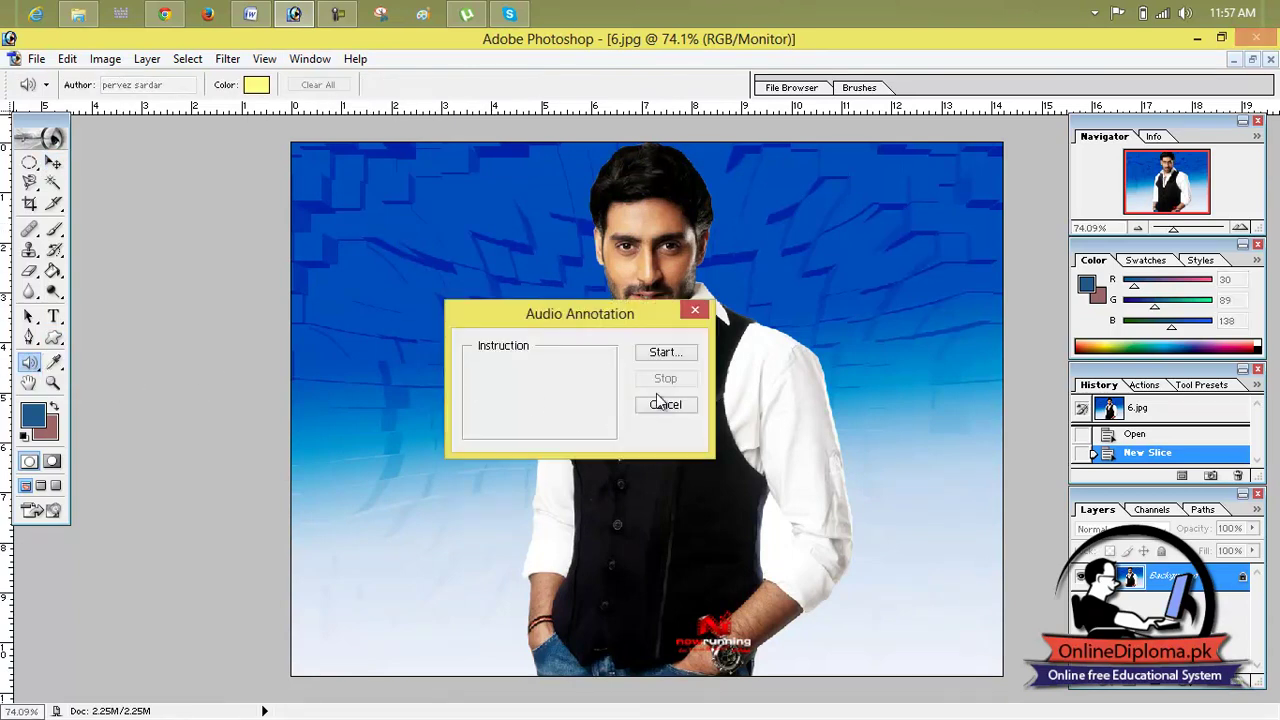
left_click(664, 355)
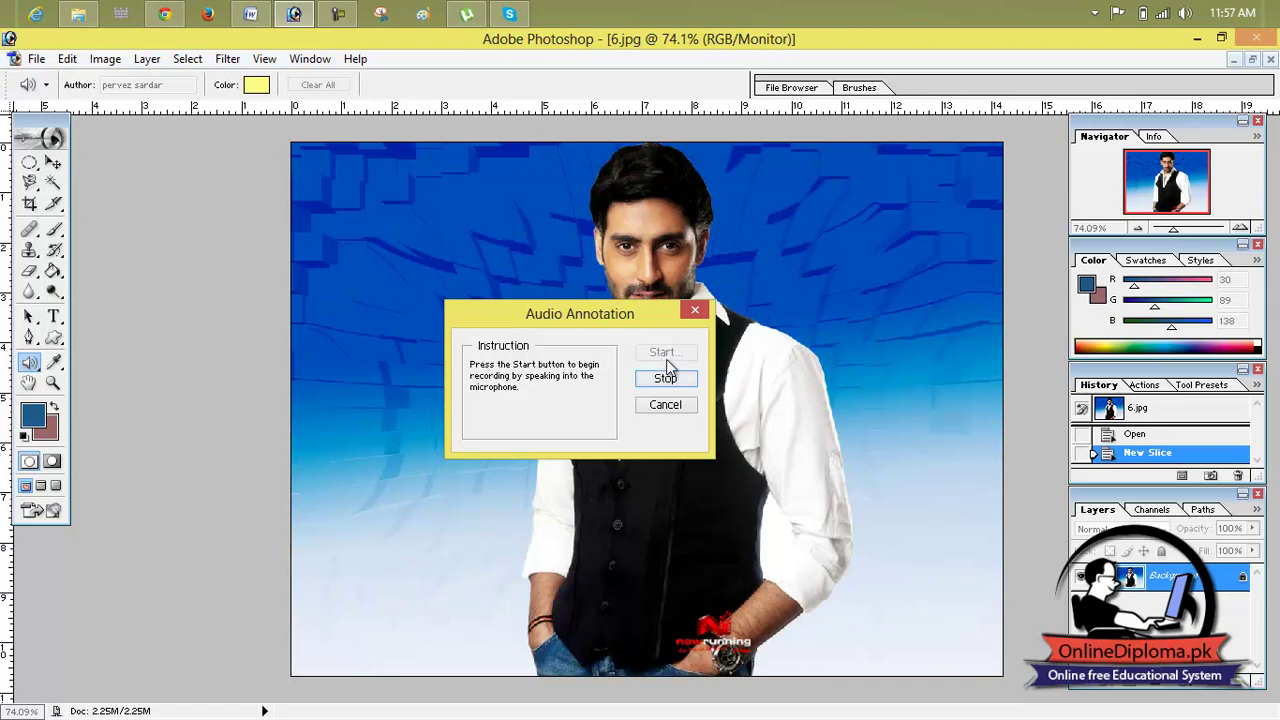
left_click(666, 378)
left_click_drag(337, 230, 380, 230)
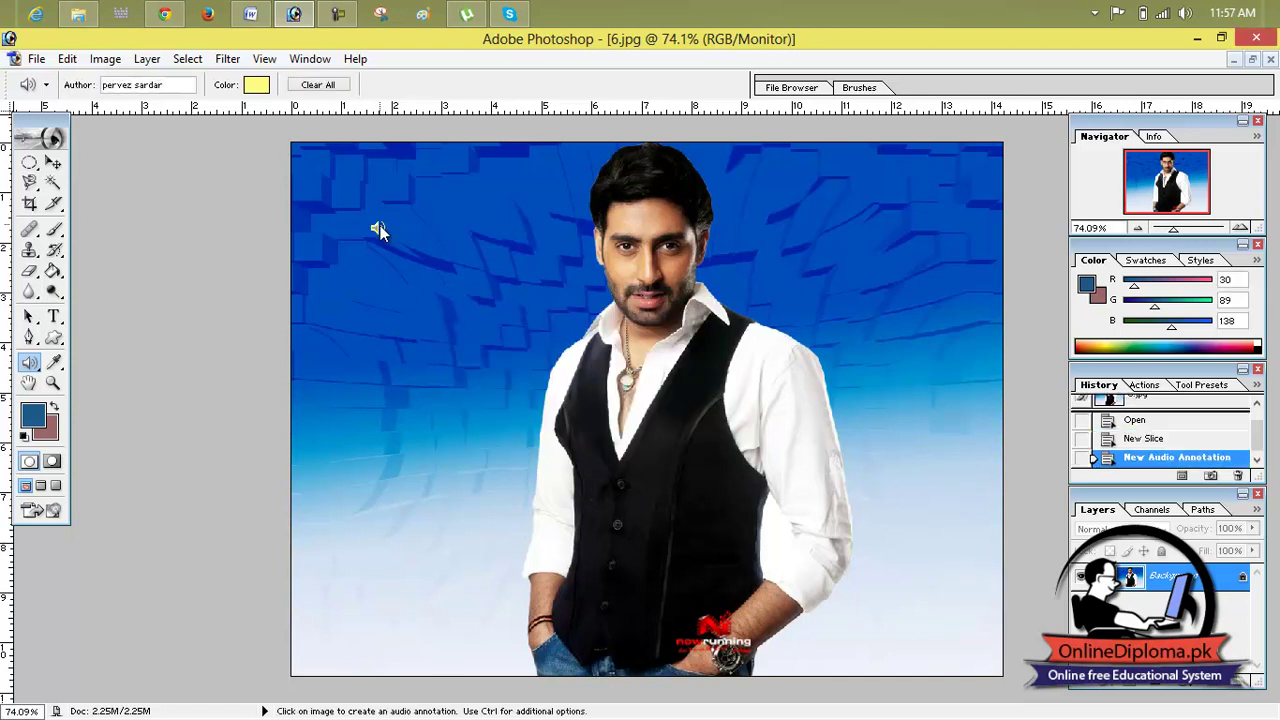
left_click(410, 308)
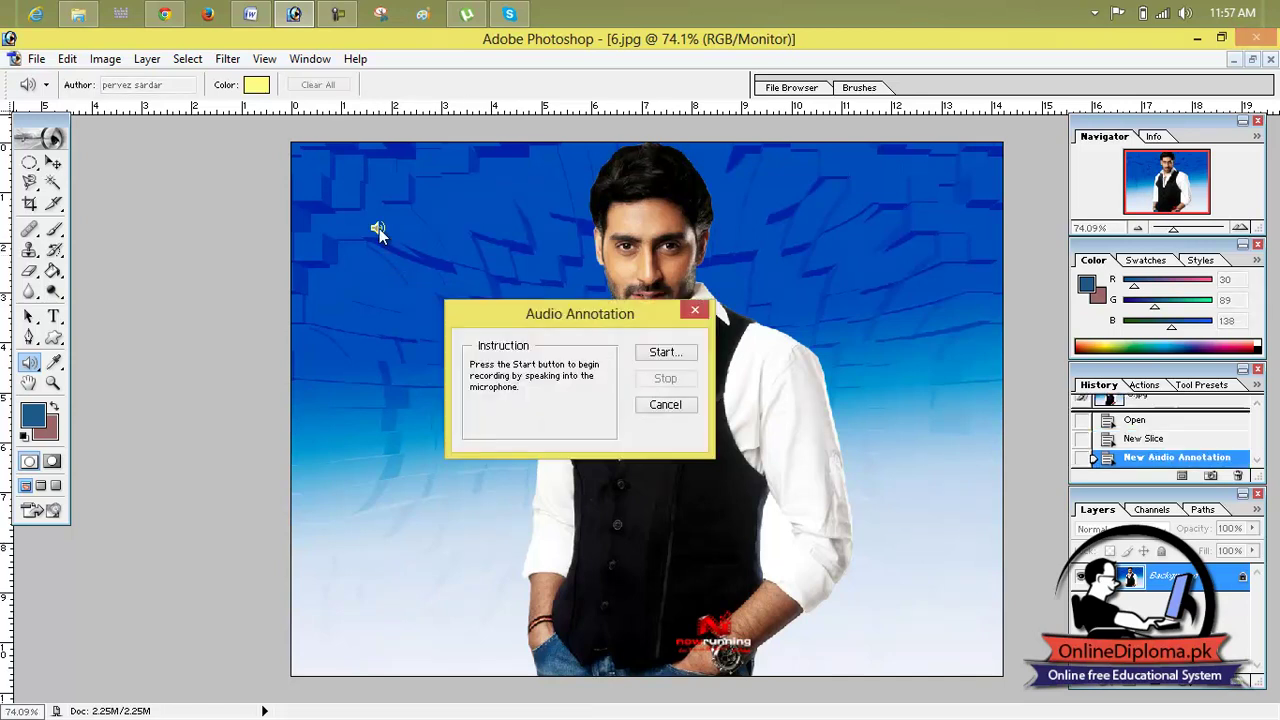
left_click(695, 310)
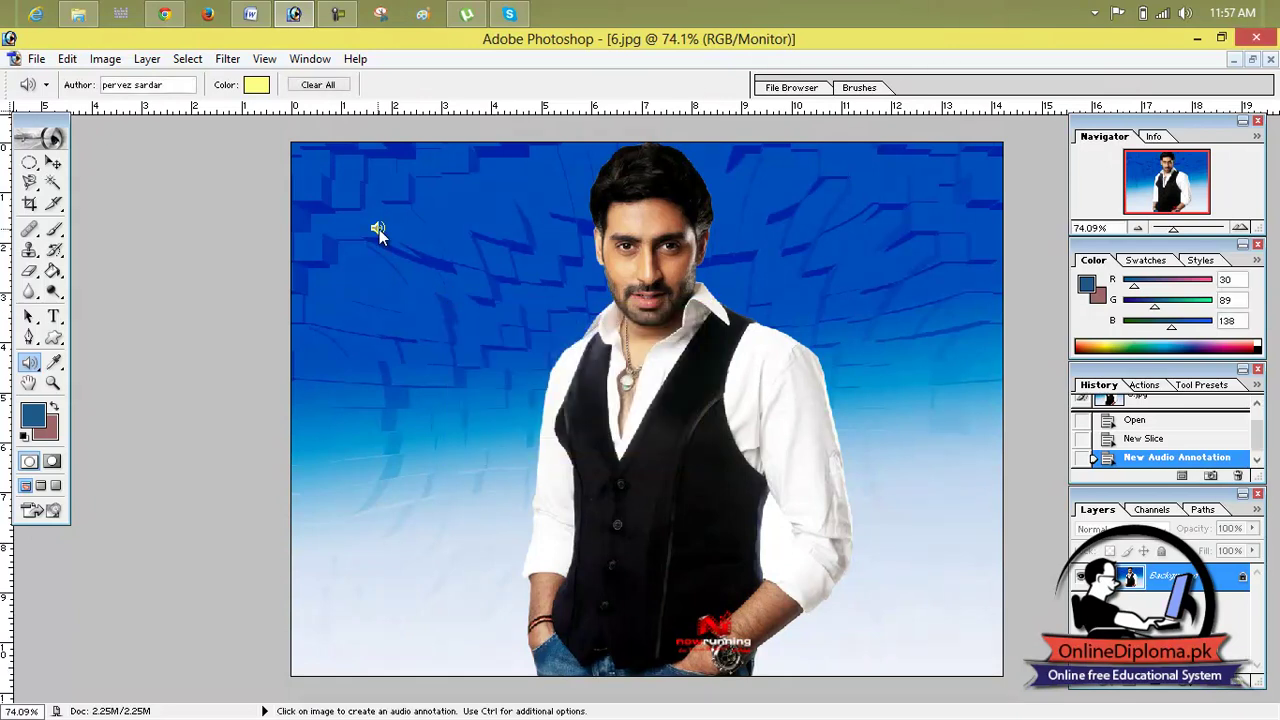
Hide the photo's annotations and show them again.
left_click(264, 58)
mouse_move(346, 281)
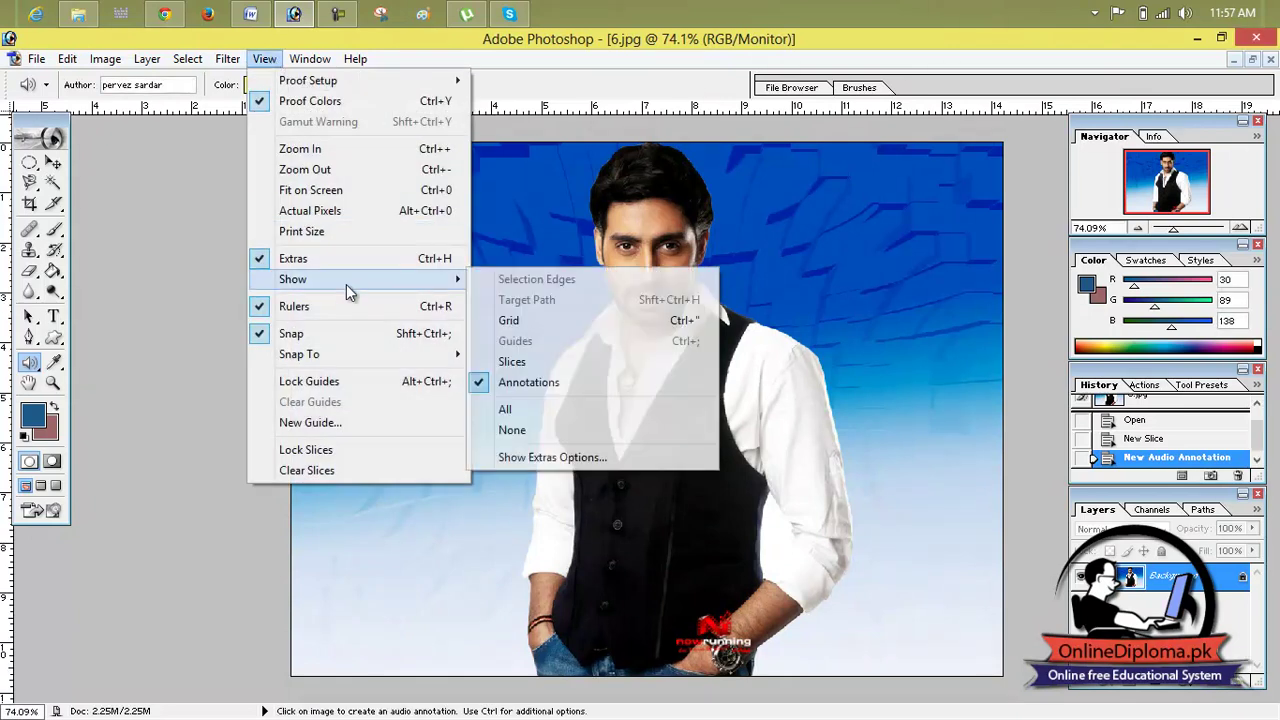
left_click(556, 384)
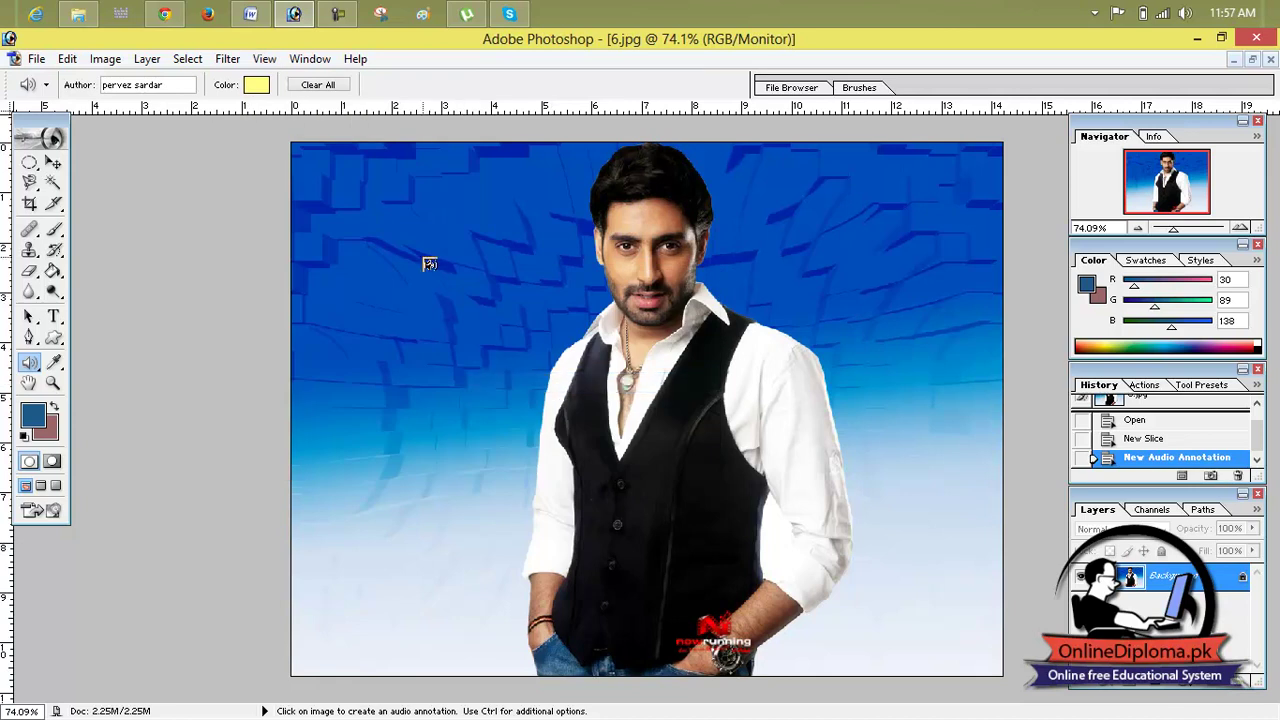
left_click(264, 58)
mouse_move(358, 286)
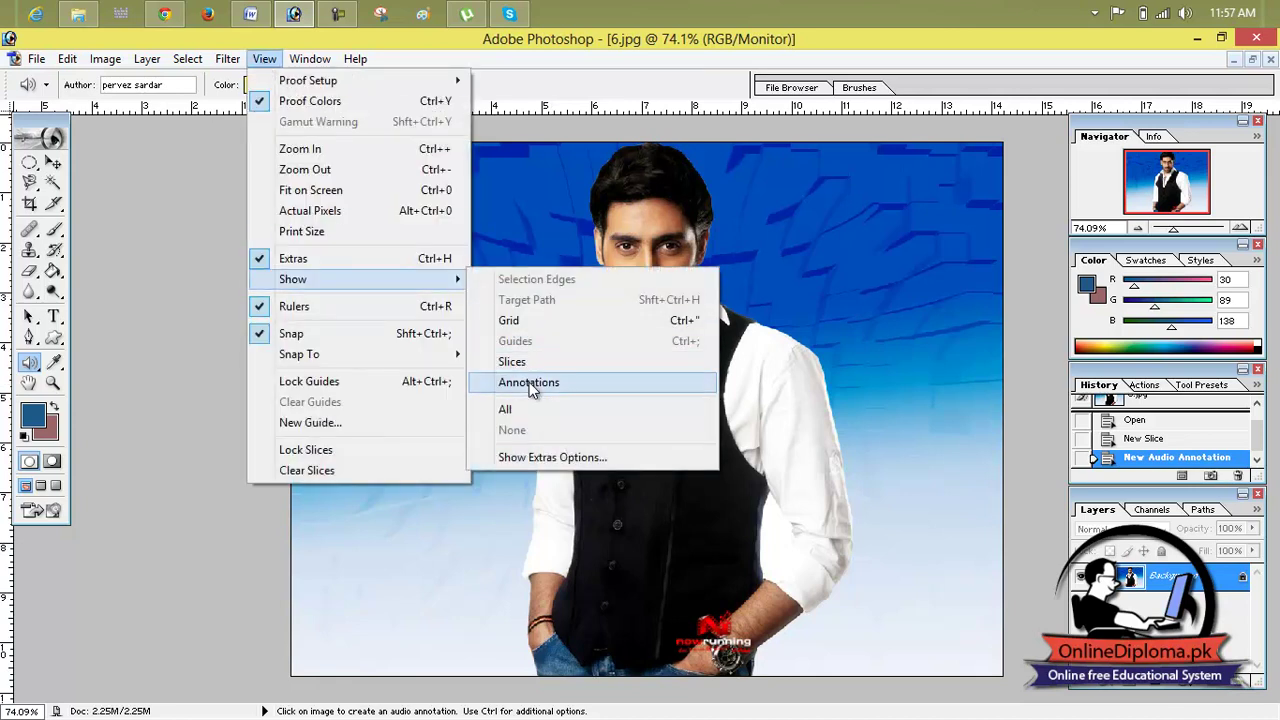
left_click(529, 382)
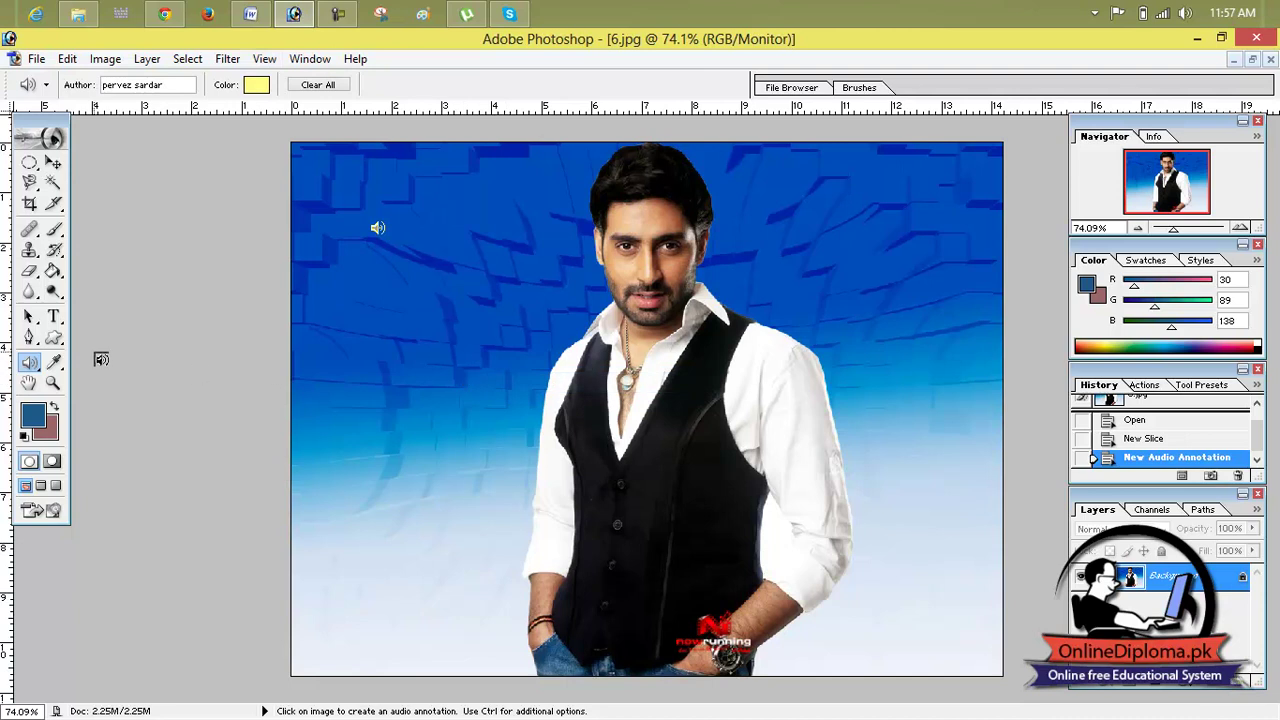
Delete the audio annotation from the photo's blue background and confirm the deletion.
left_click(53, 163)
key("n")
key("Delete")
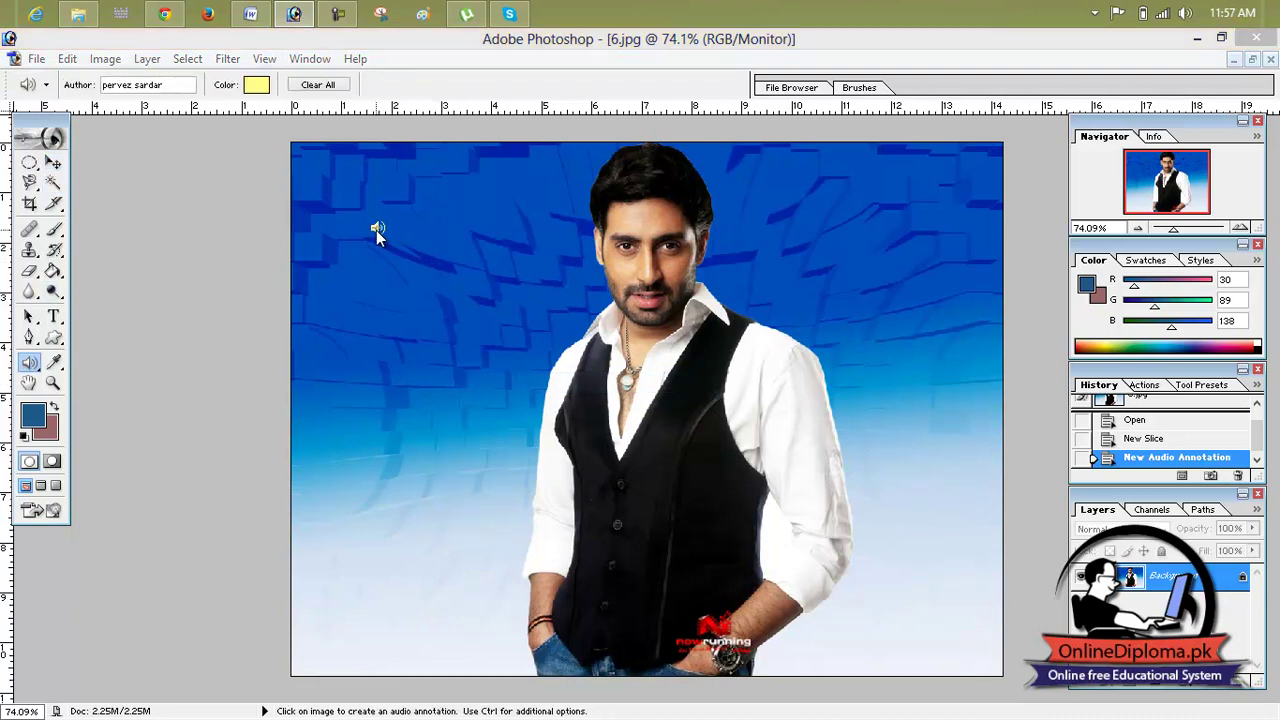
left_click(560, 308)
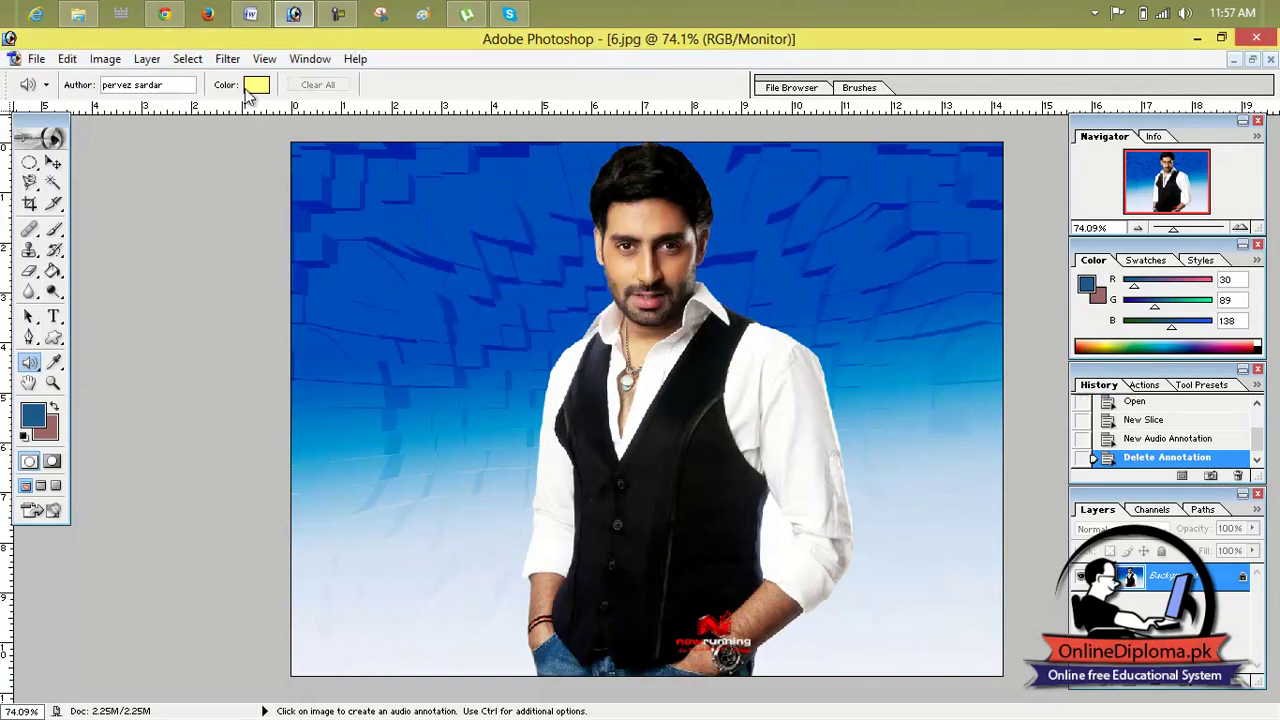
Place three horizontal guides at about 1.5, 3.4 and 5.3 and two vertical guides at about 2 and 3.7 on the rulers.
left_click(262, 60)
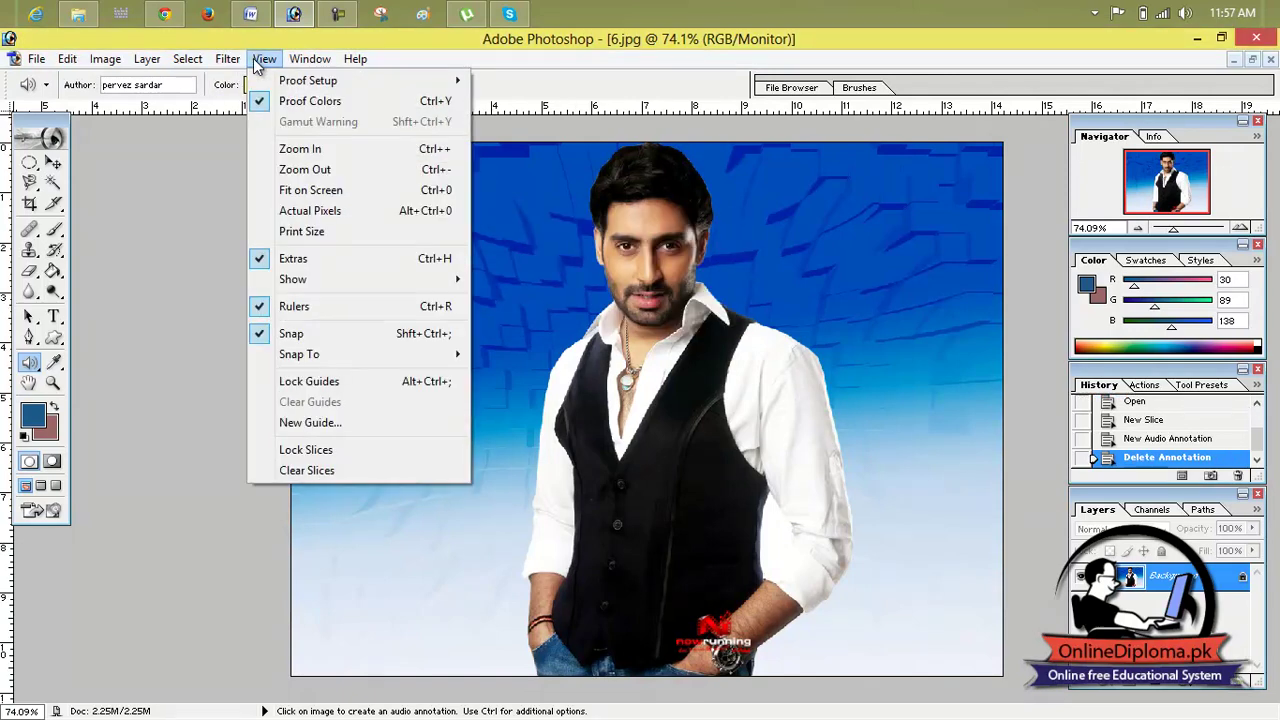
left_click(478, 108)
left_click_drag(478, 108, 467, 314)
left_click_drag(455, 108, 458, 410)
left_click_drag(356, 216, 477, 250)
Hide the guides on the photo and show them again.
left_click(264, 59)
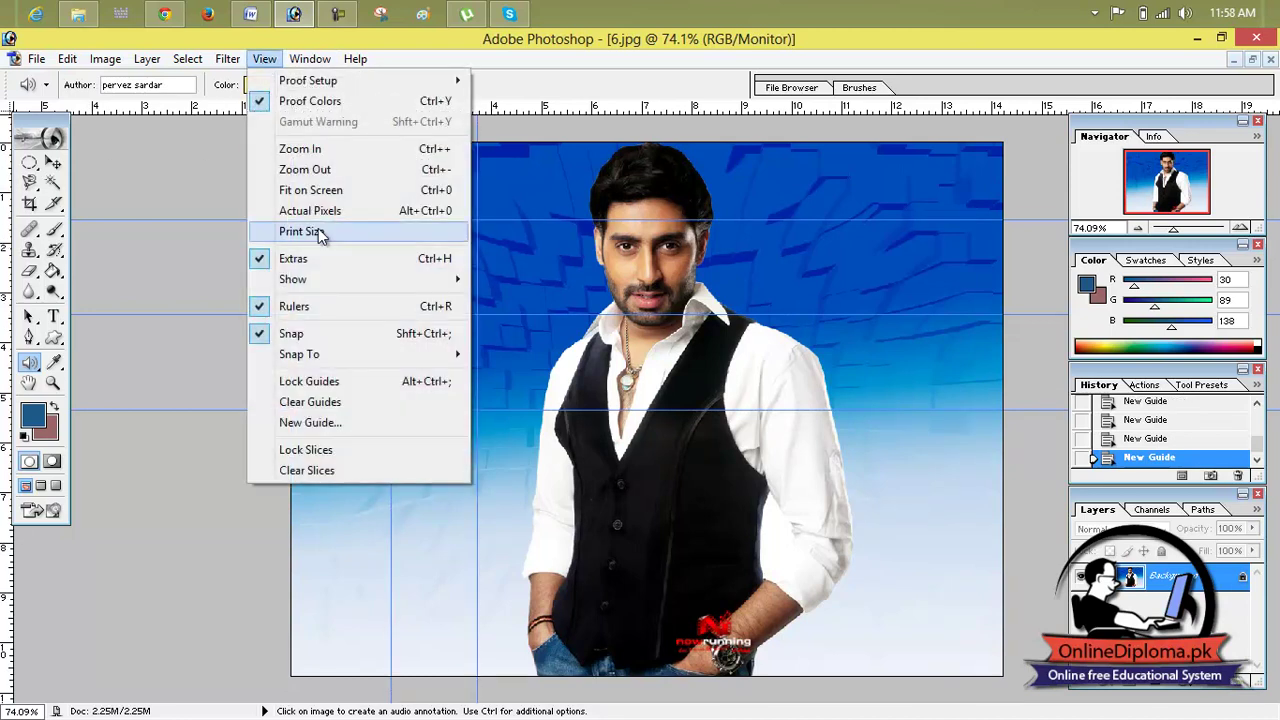
mouse_move(341, 284)
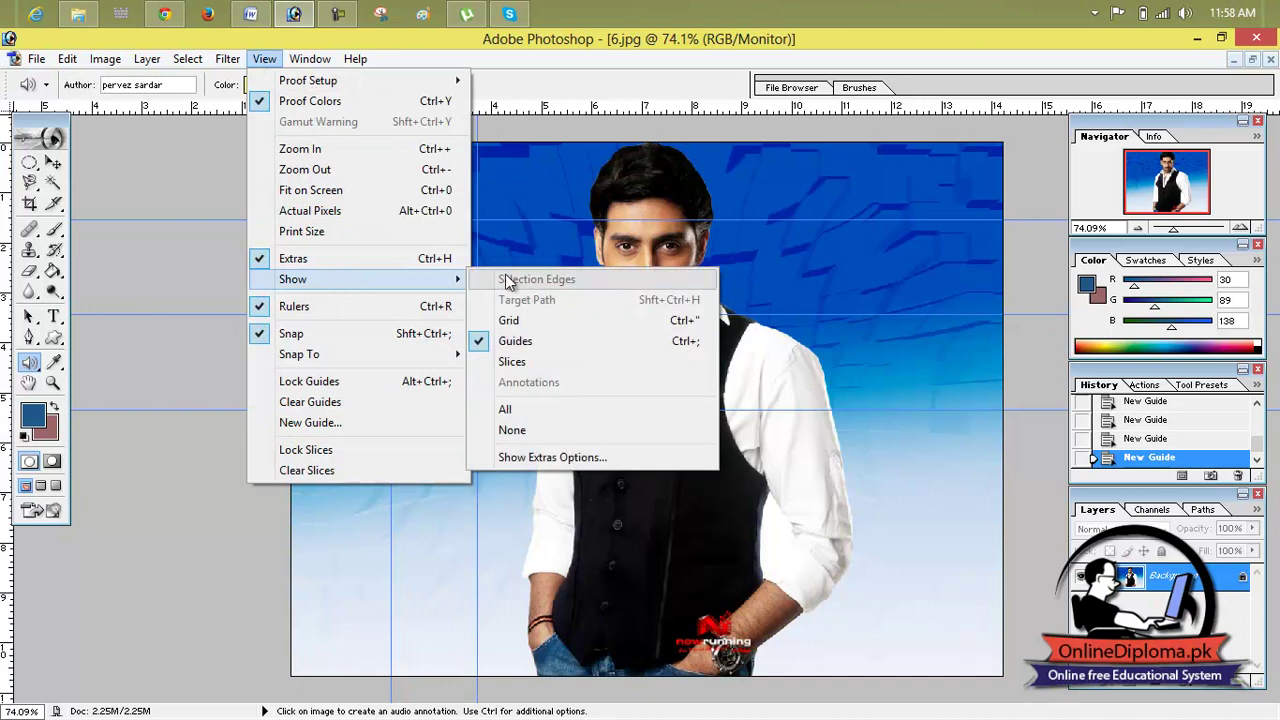
left_click(531, 346)
left_click(228, 62)
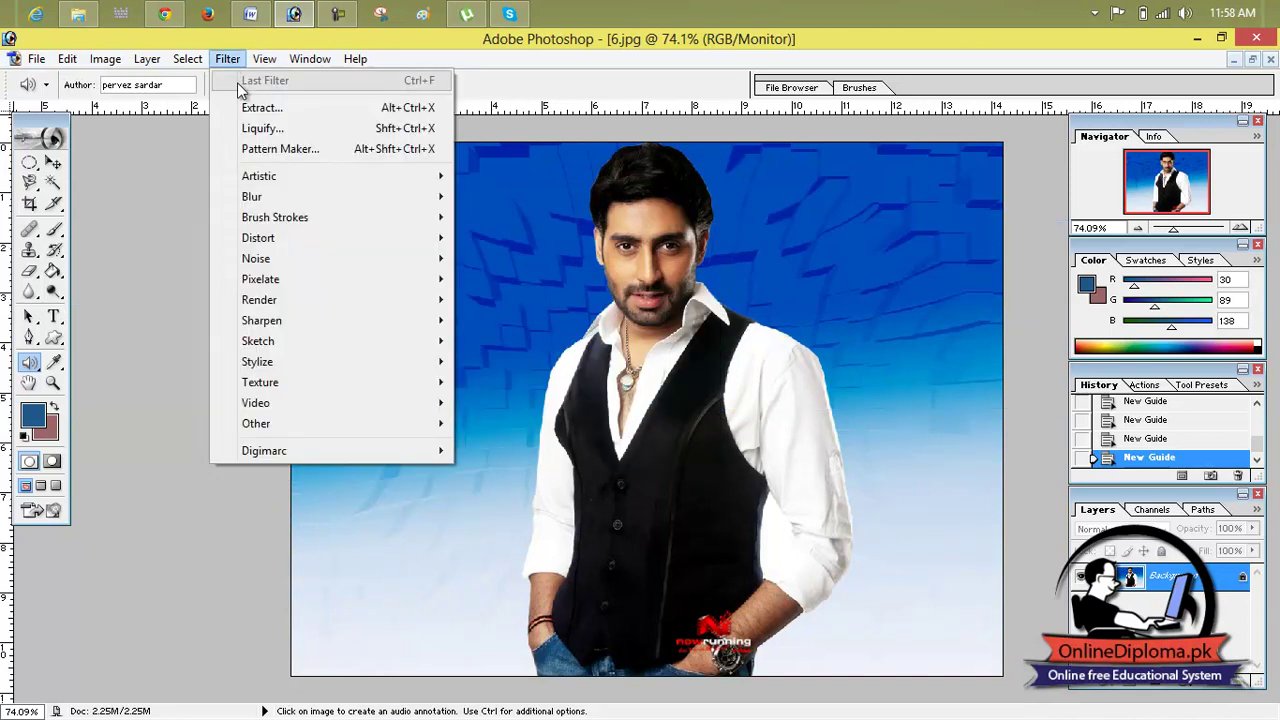
mouse_move(264, 60)
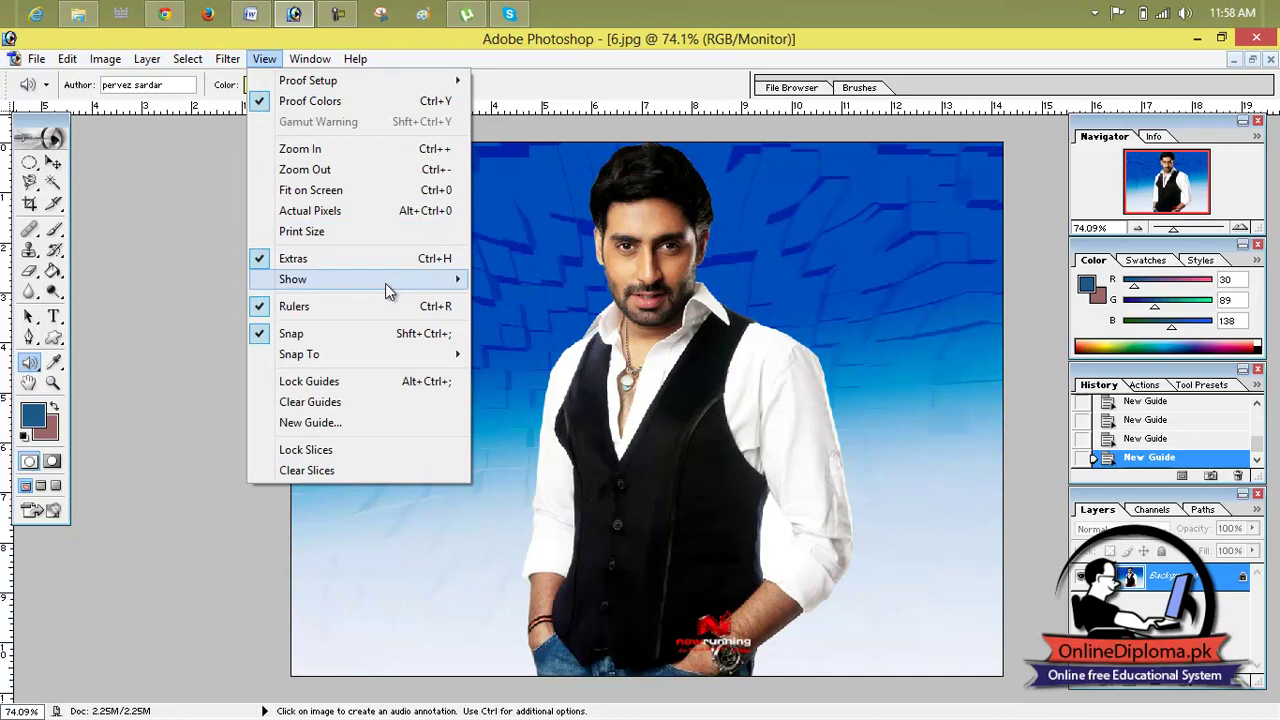
mouse_move(385, 283)
left_click(565, 348)
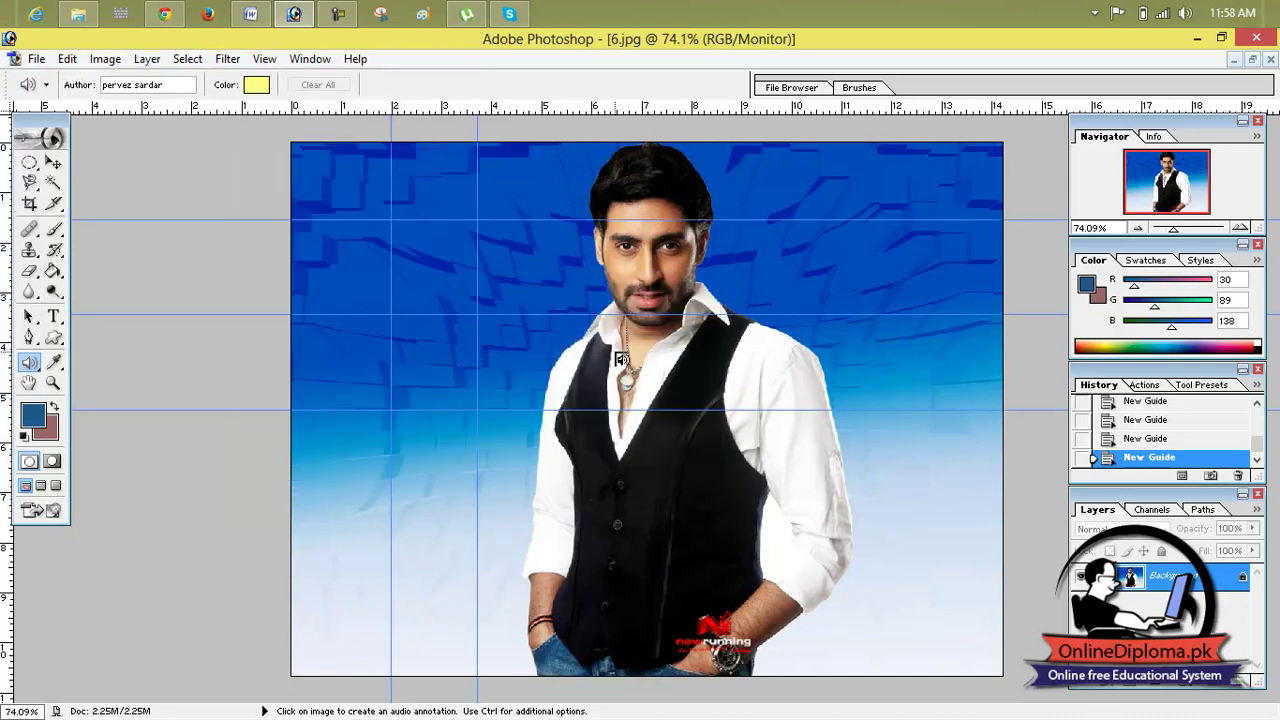
Show all extras on the photo at once, including grid, guides and slices, and set Show to None.
left_click(264, 59)
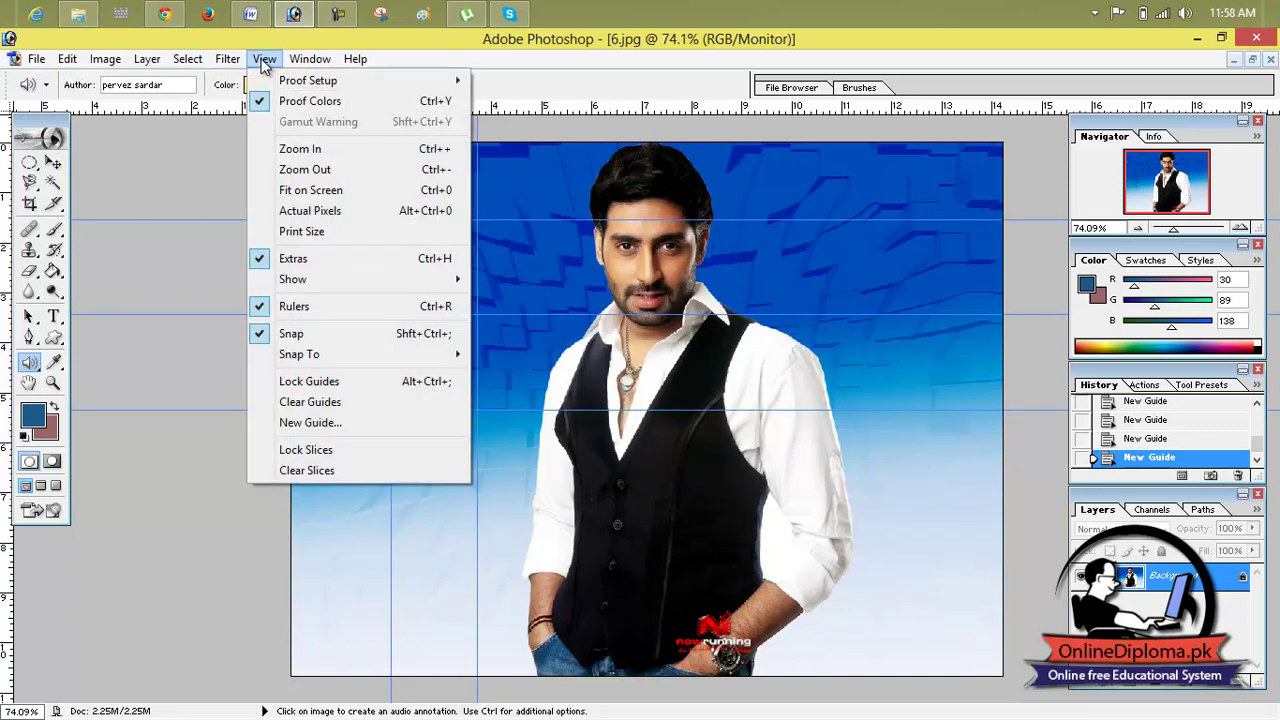
mouse_move(355, 283)
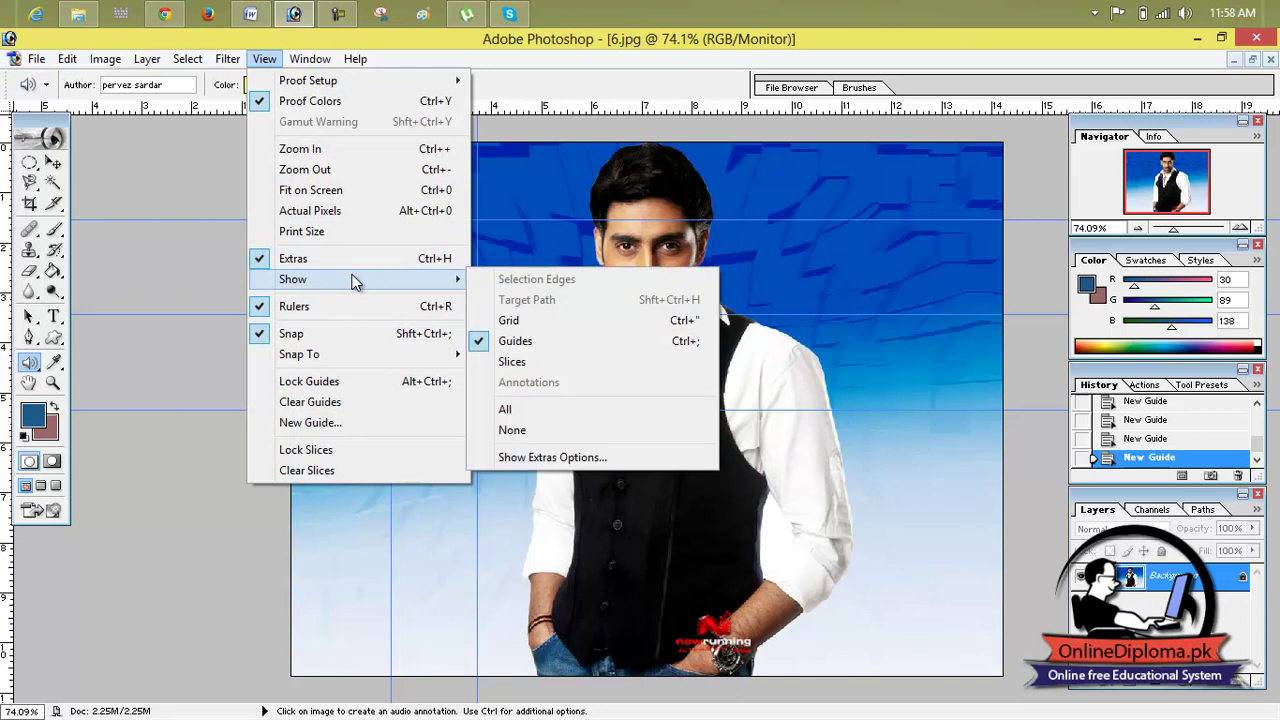
left_click(556, 408)
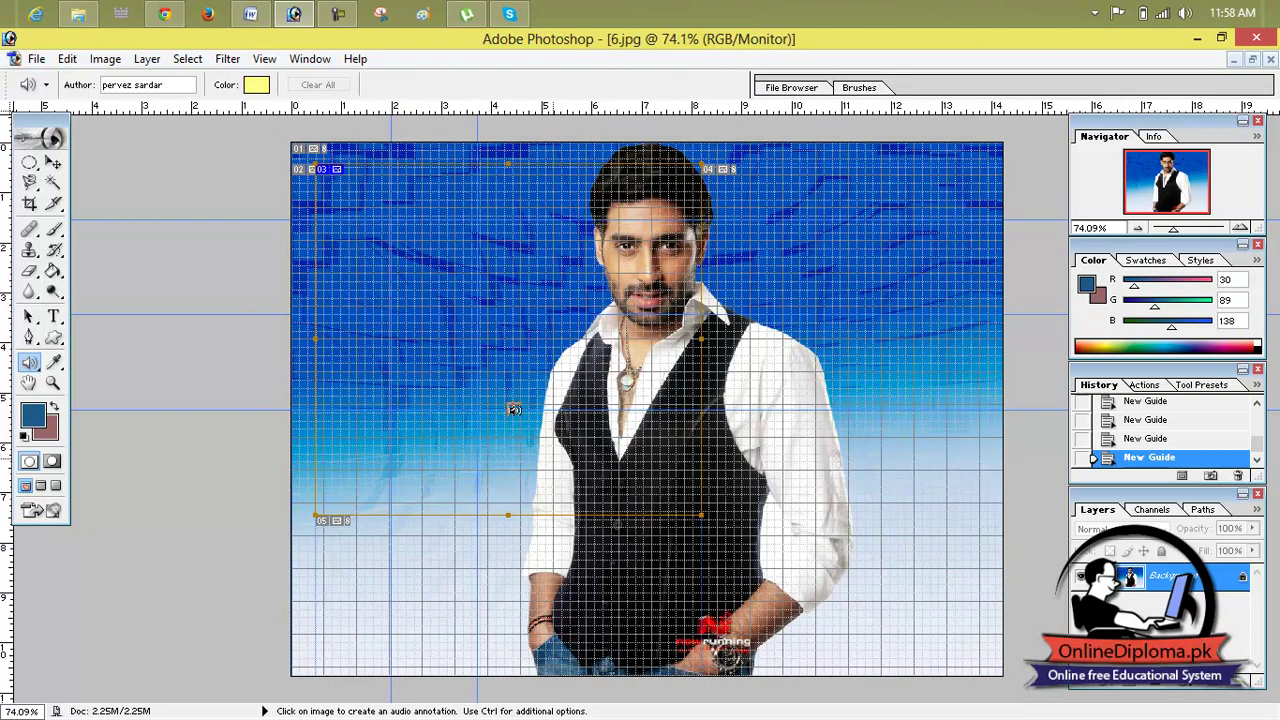
left_click(264, 58)
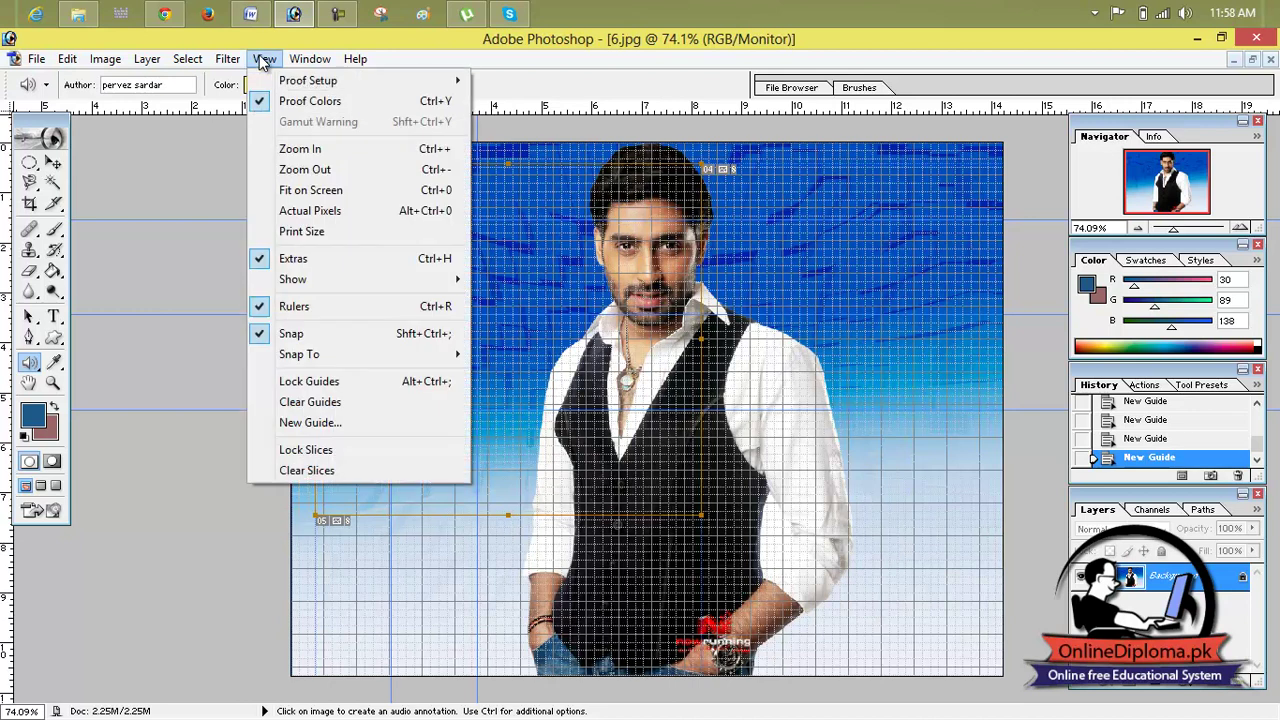
mouse_move(370, 281)
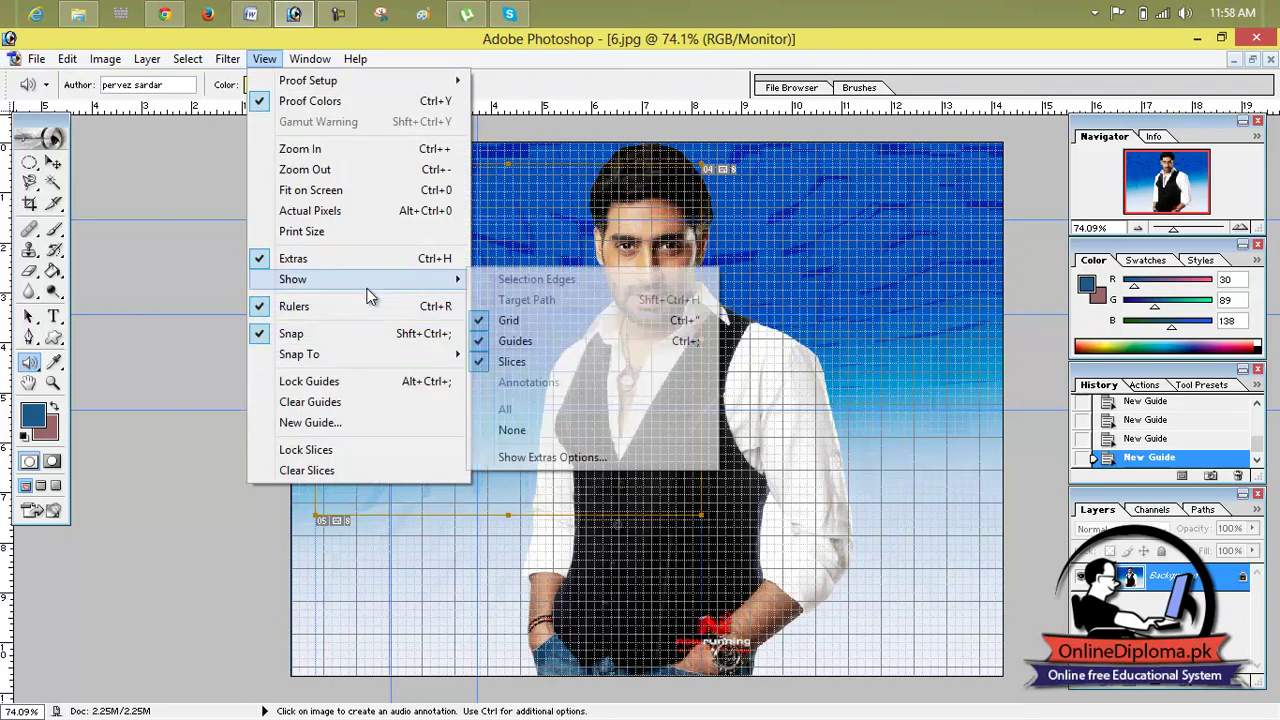
left_click(539, 430)
Hide the rulers around the photo and show them again.
left_click(259, 60)
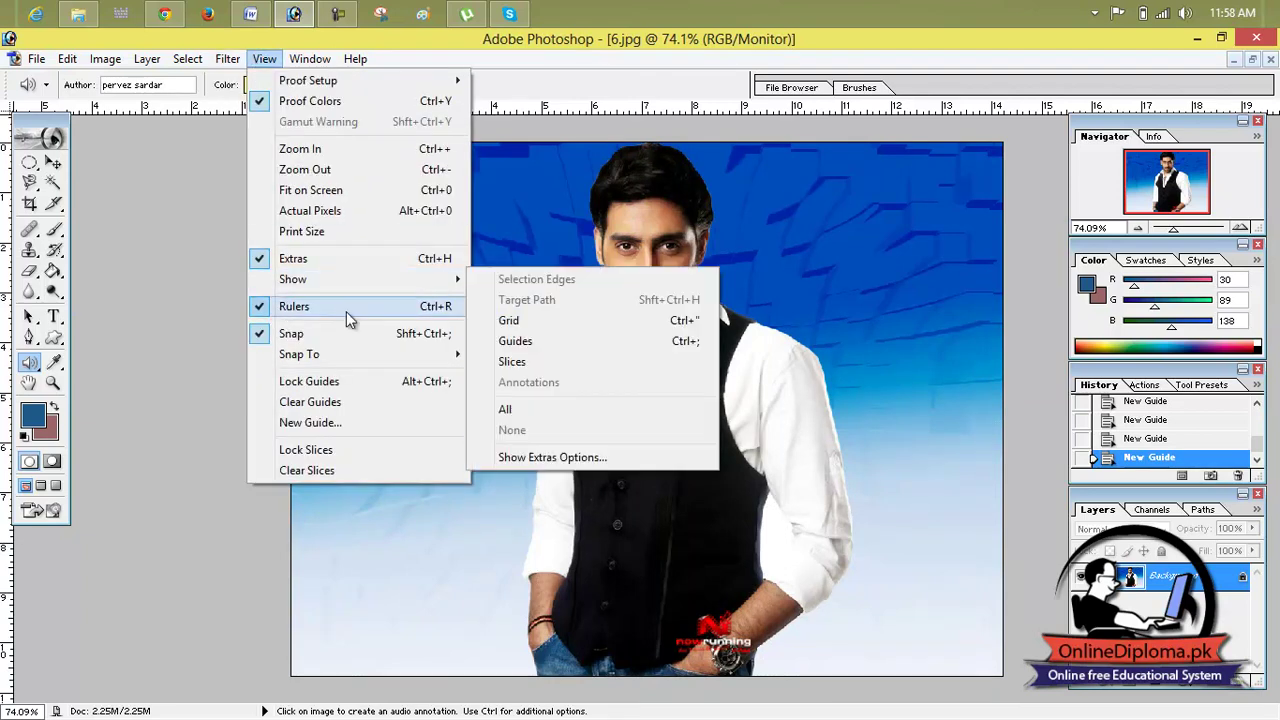
left_click(324, 307)
left_click(264, 59)
left_click(302, 310)
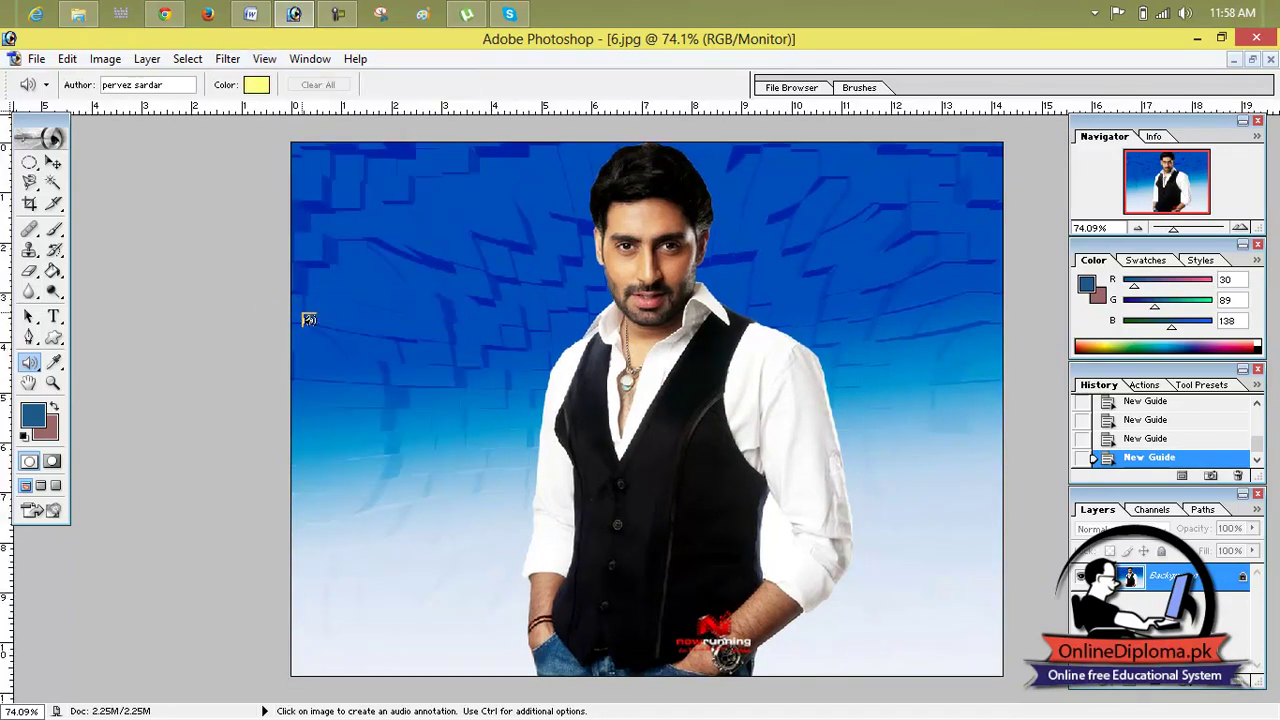
Turn off snapping to the document bounds.
left_click(265, 60)
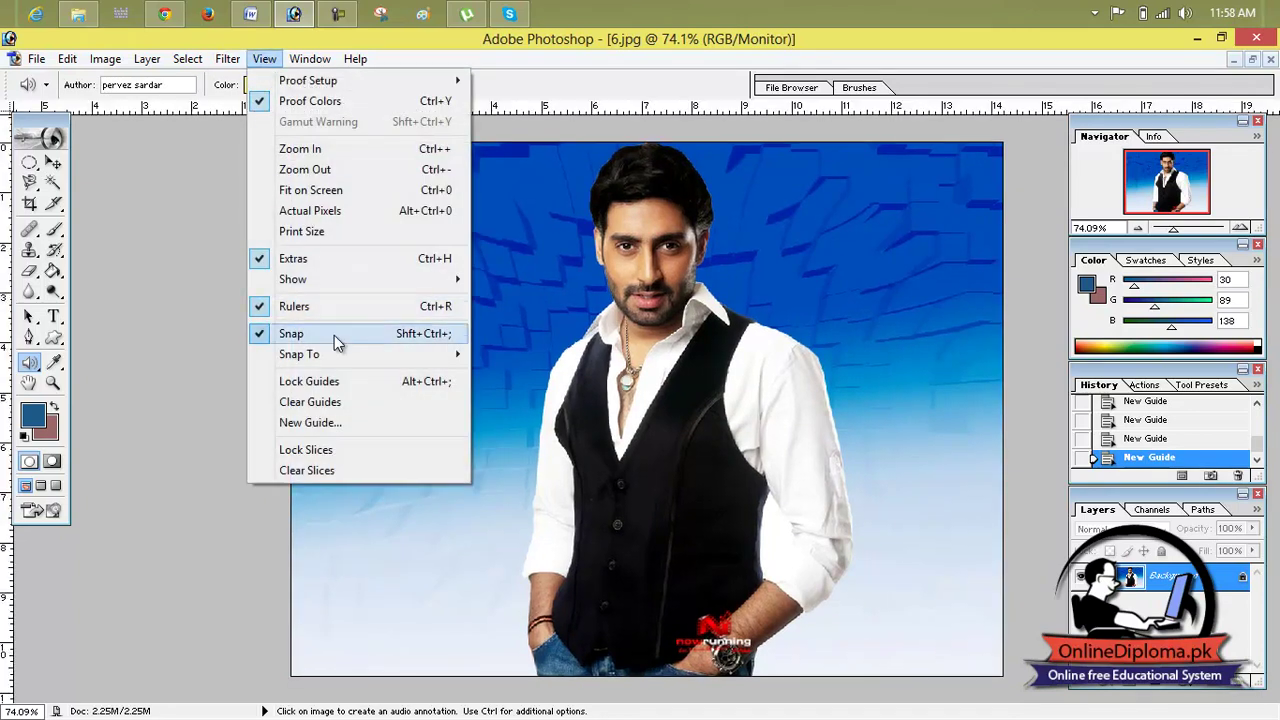
mouse_move(345, 357)
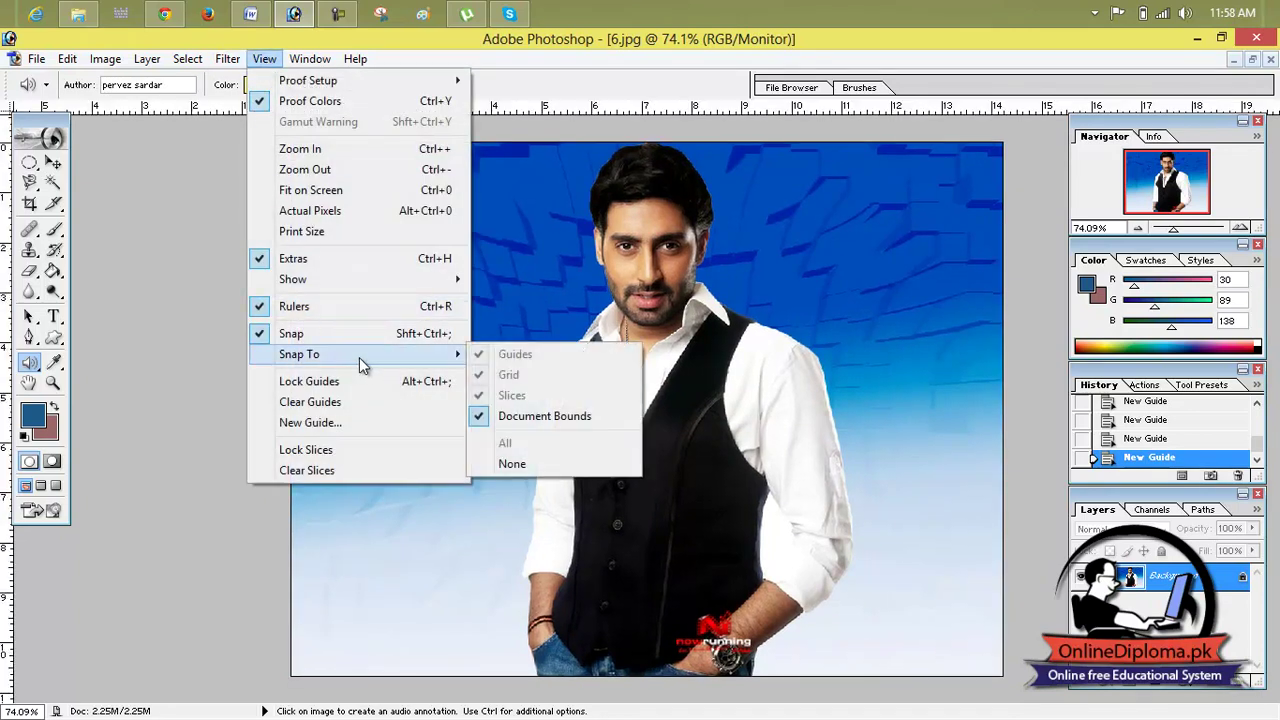
left_click(533, 420)
Add a horizontal guide at about 3.9 and shift the second vertical guide to about 3.8 with the Move tool.
left_click(264, 59)
mouse_move(260, 59)
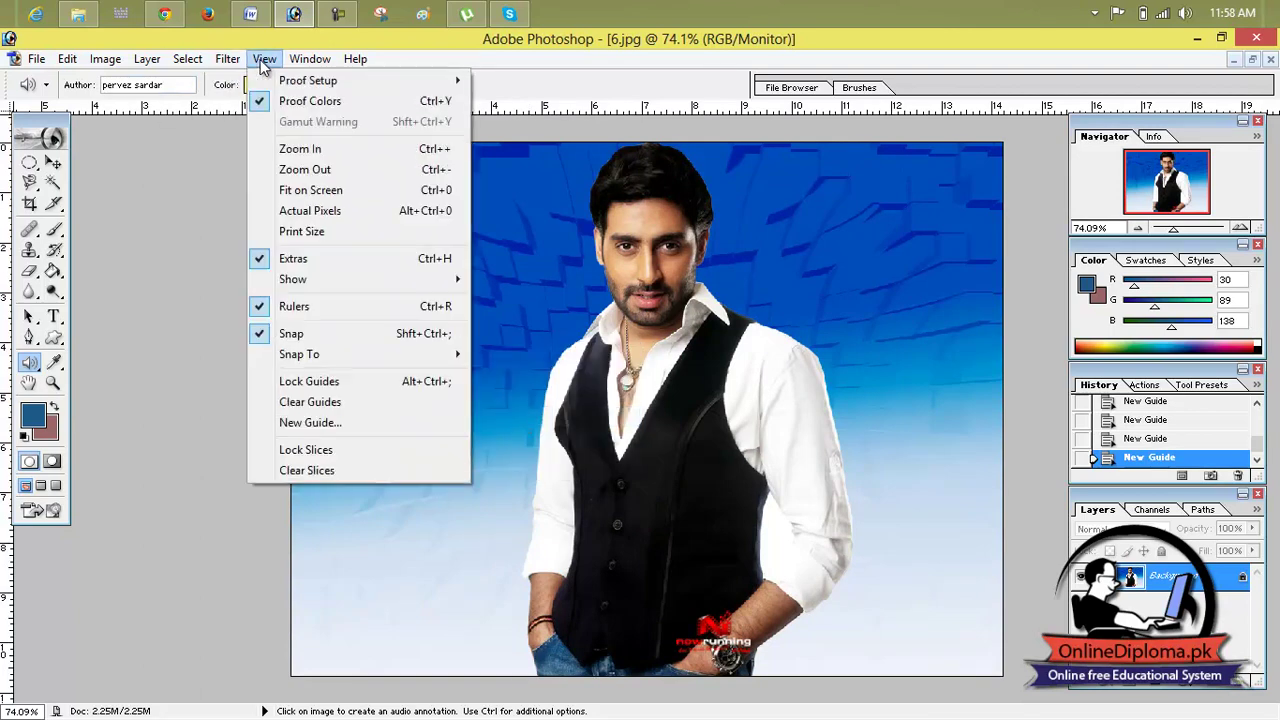
left_click(309, 386)
left_click_drag(413, 115, 449, 337)
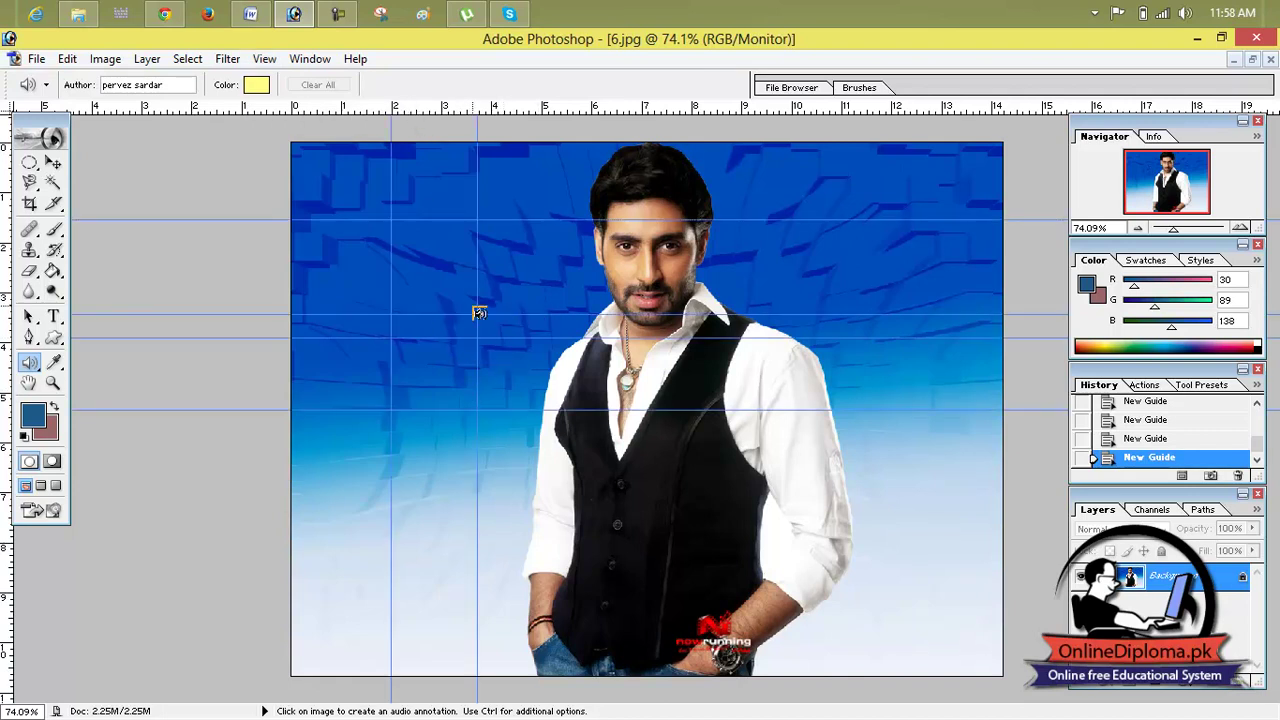
left_click(53, 162)
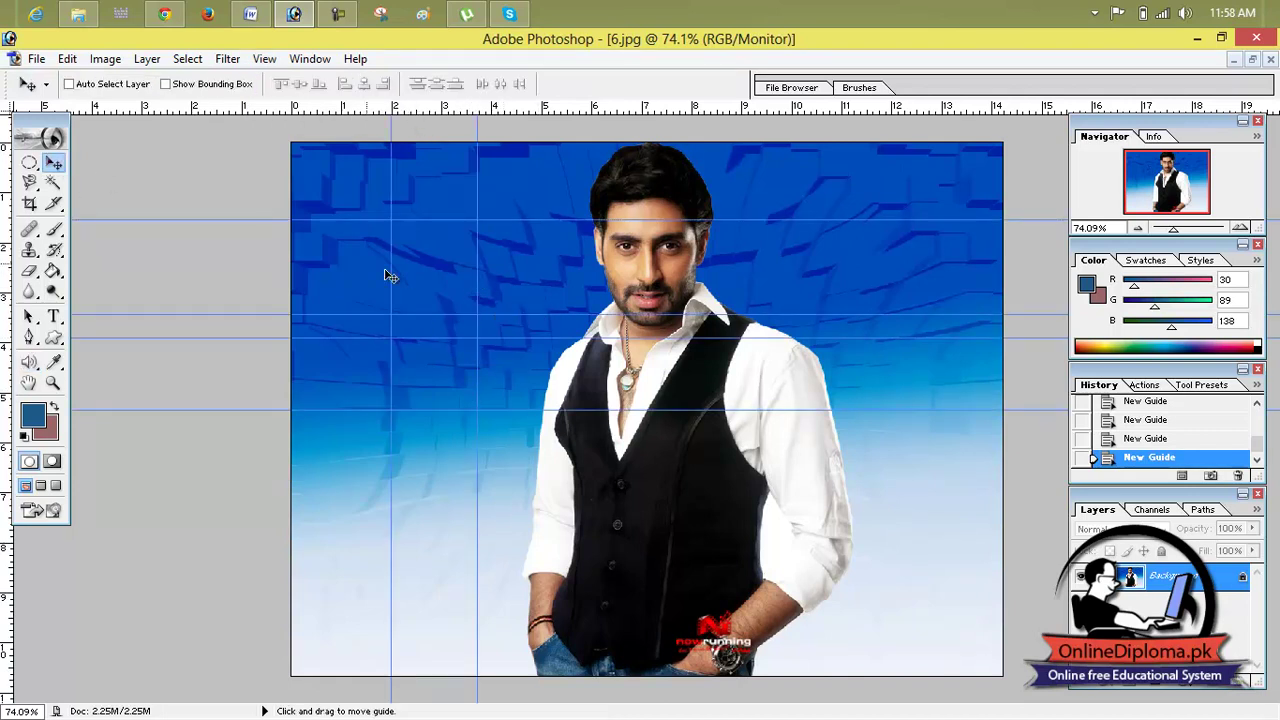
mouse_move(479, 271)
left_mouse_down()
mouse_move(594, 271)
mouse_move(480, 271)
left_mouse_up()
Lock the guides on the photo.
left_click(264, 59)
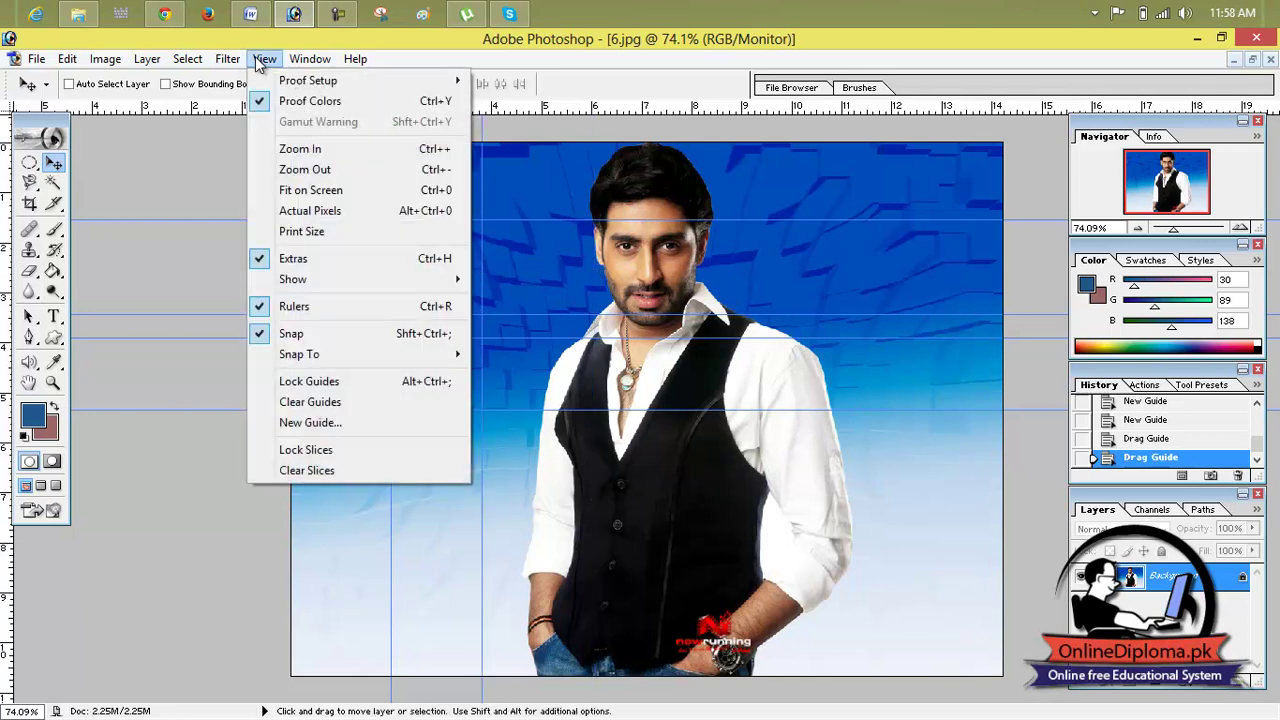
mouse_move(232, 62)
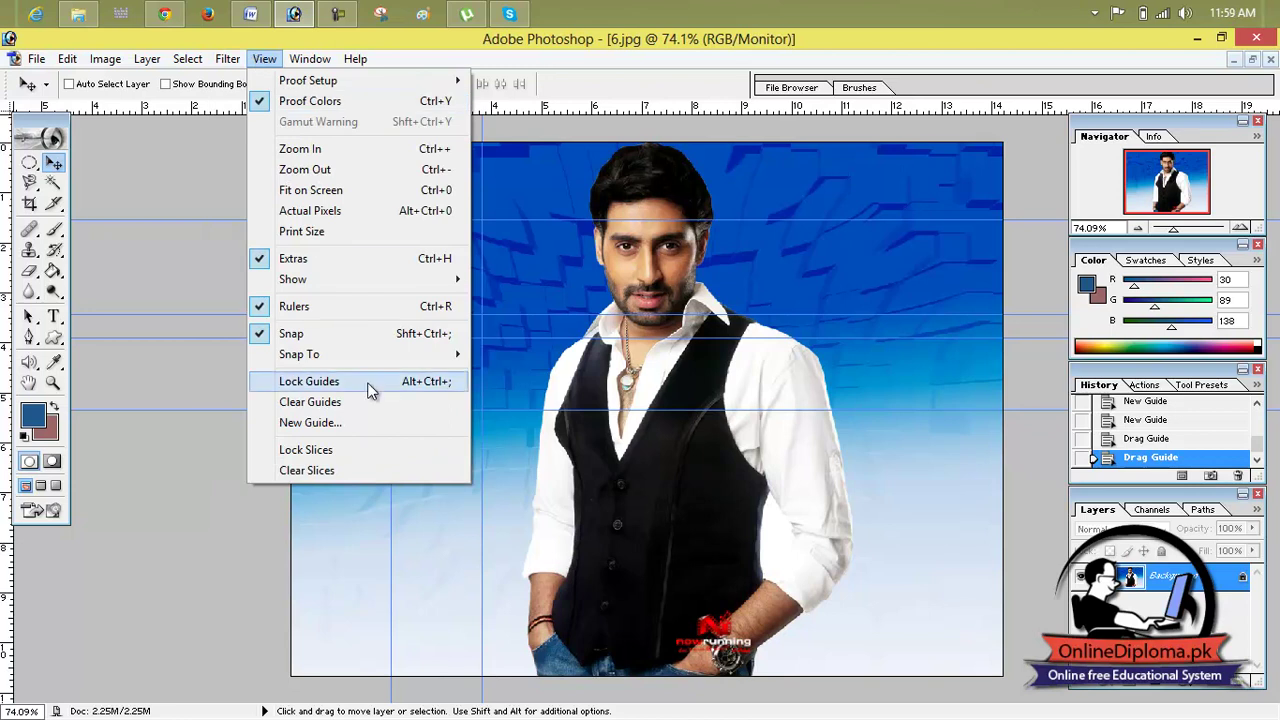
left_click(369, 386)
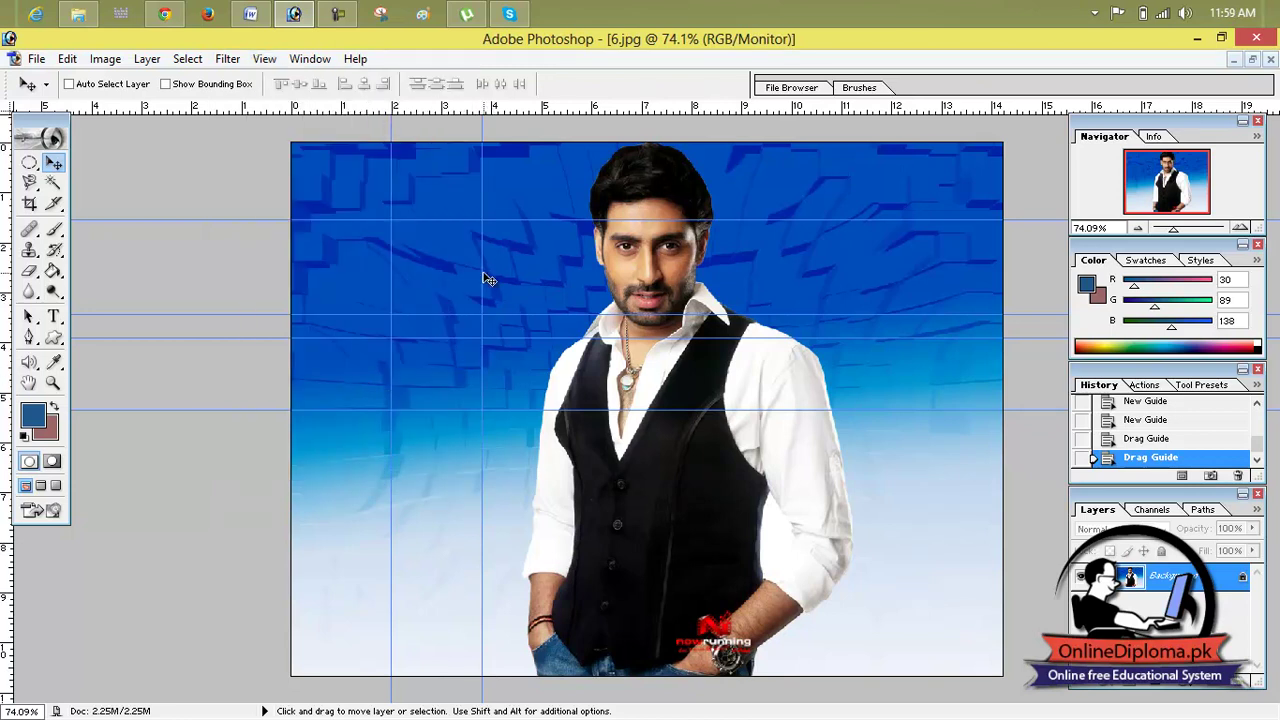
Try to move the locked second vertical guide with the Move tool.
left_click_drag(523, 275, 489, 280)
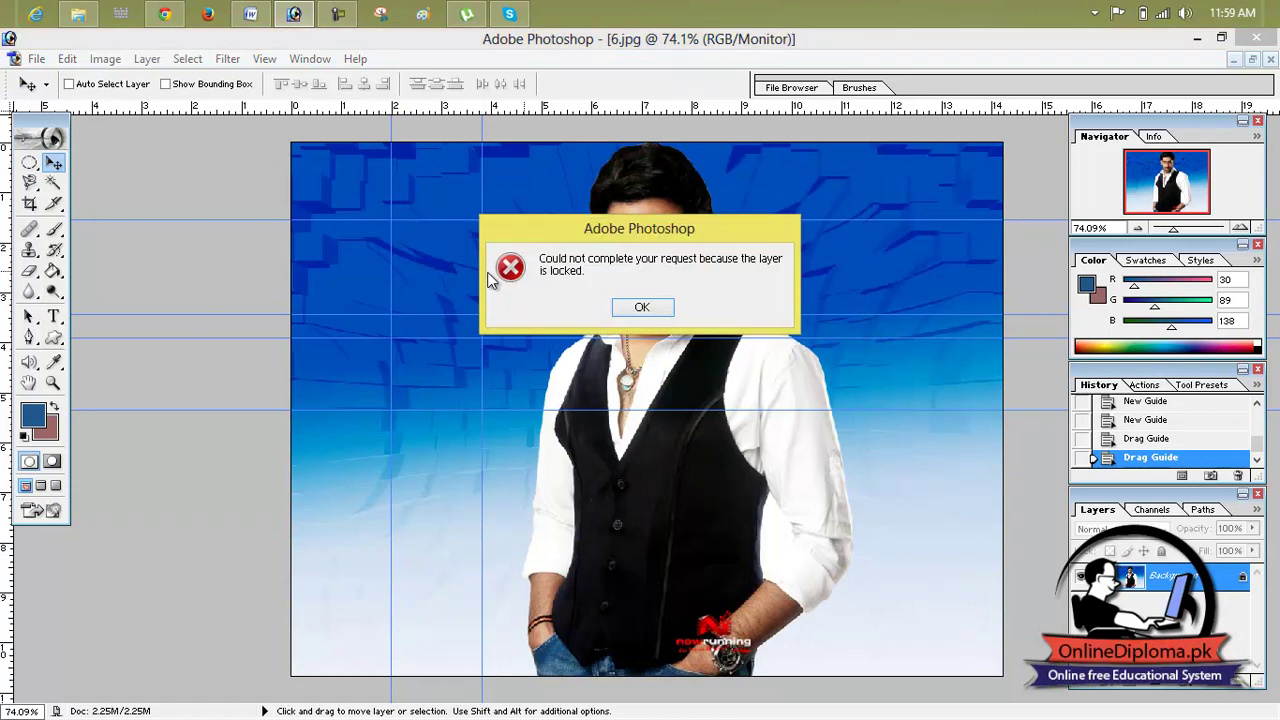
left_click(640, 306)
left_click_drag(514, 234, 543, 306)
left_click(642, 307)
Unlock the guides and clear all of them from the photo.
left_click(310, 59)
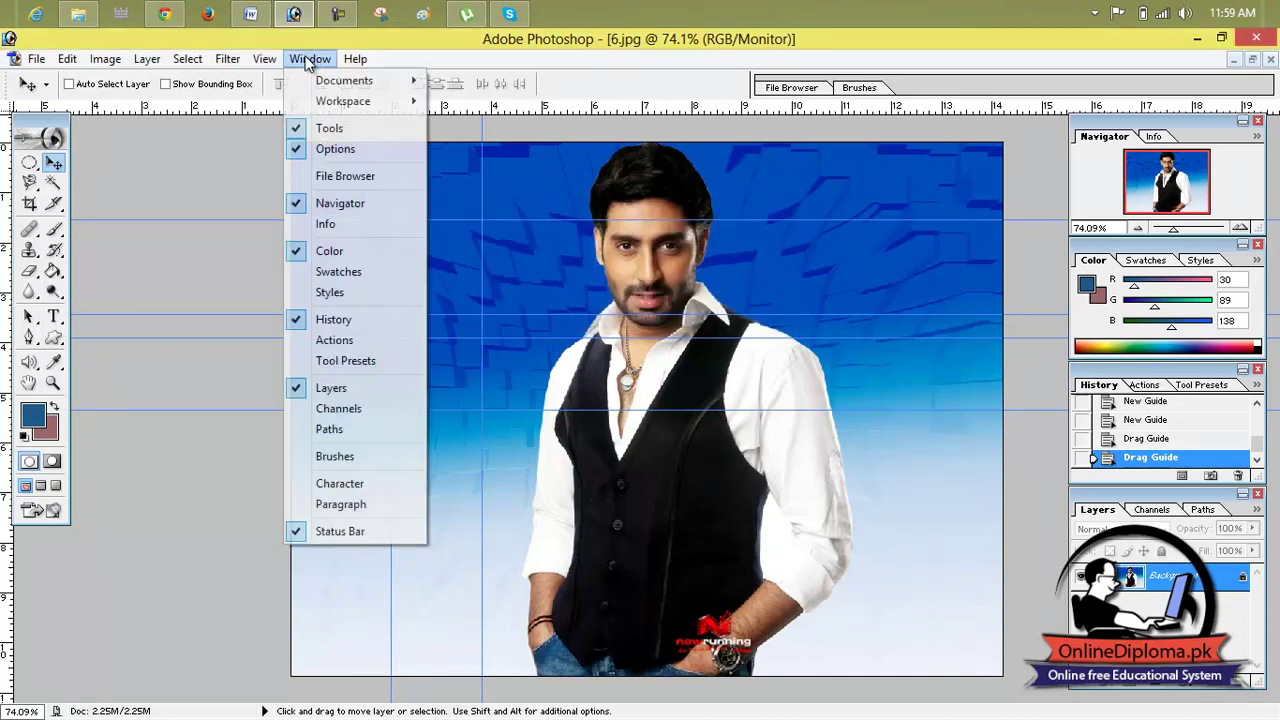
mouse_move(278, 62)
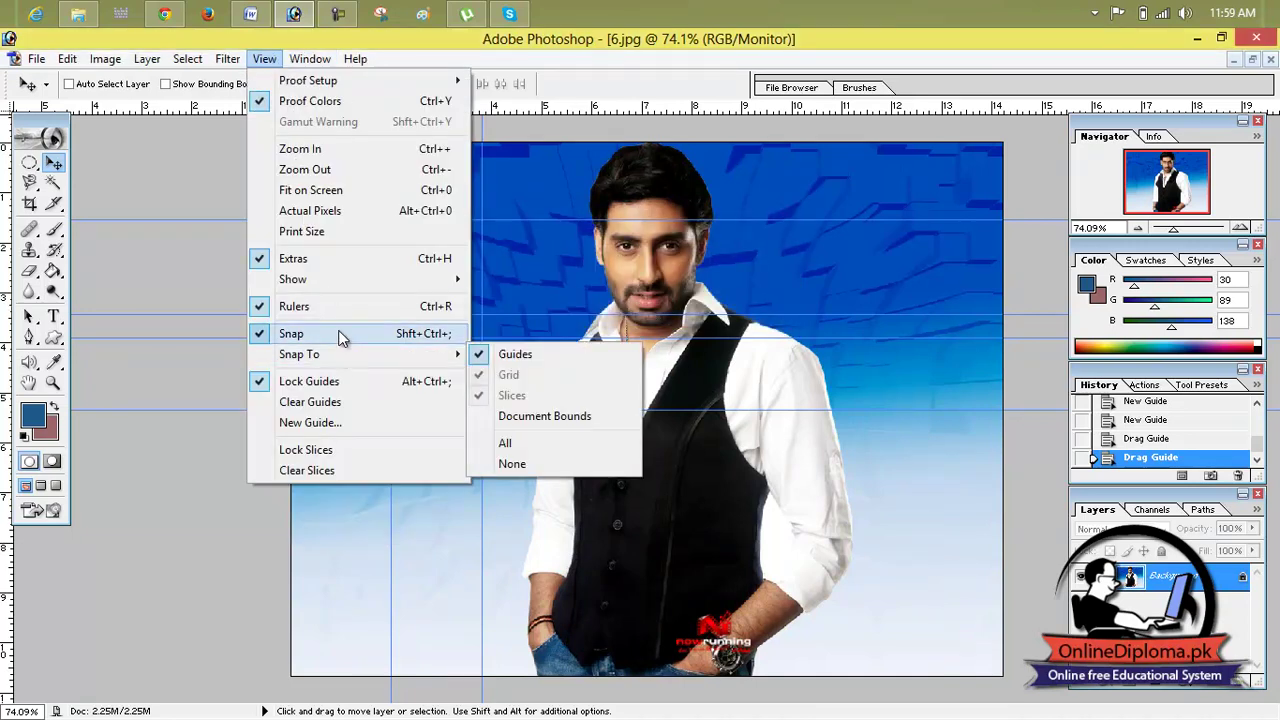
left_click(355, 381)
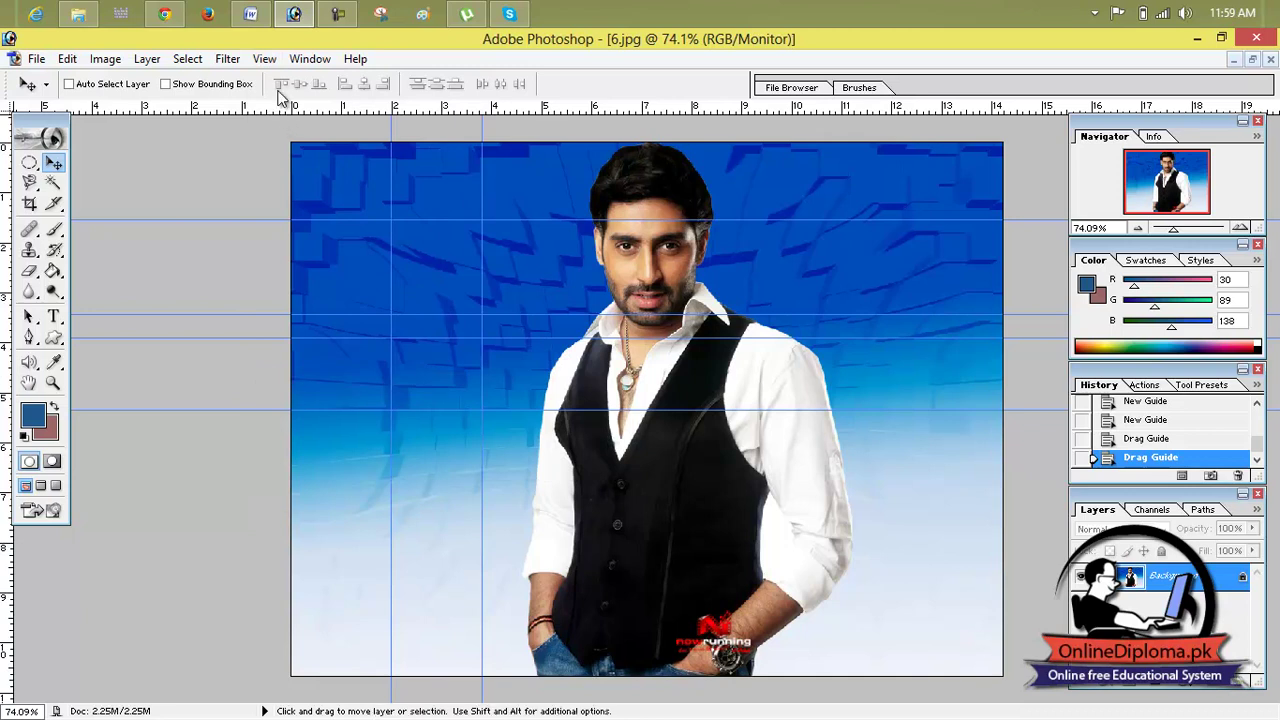
left_click(265, 59)
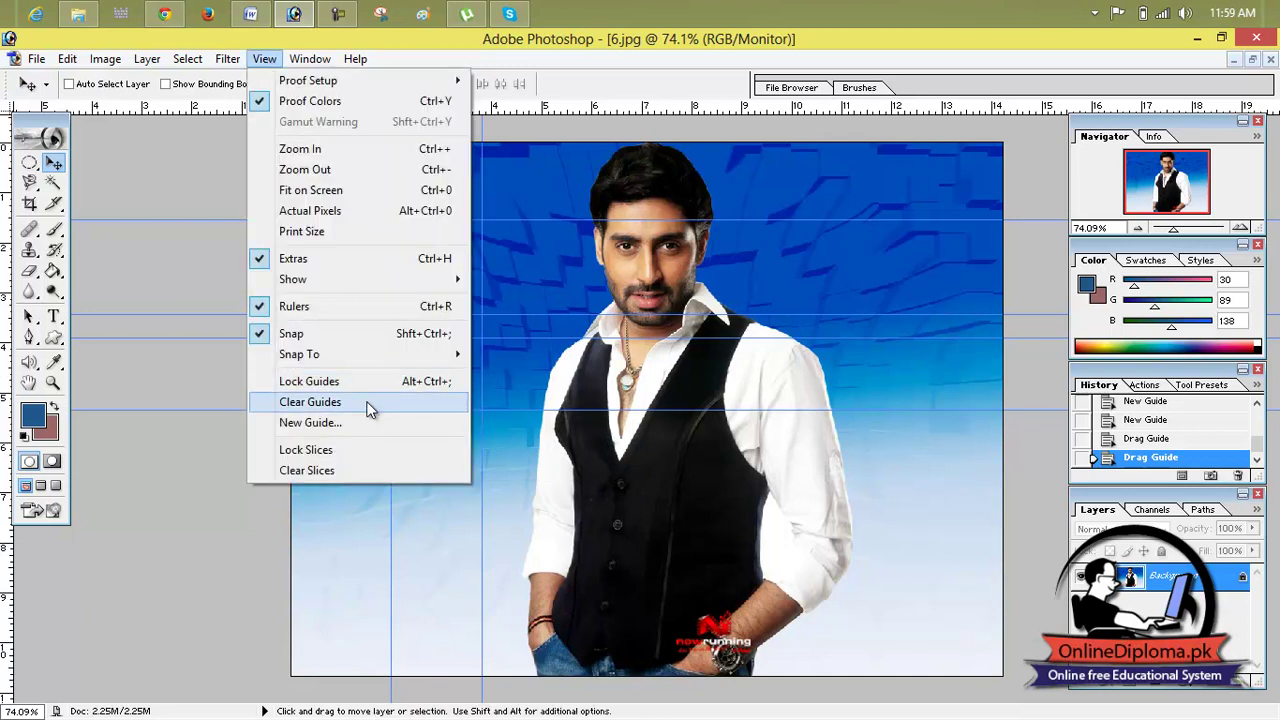
left_click(368, 402)
Add a new horizontal guide at position 5.
left_click(264, 59)
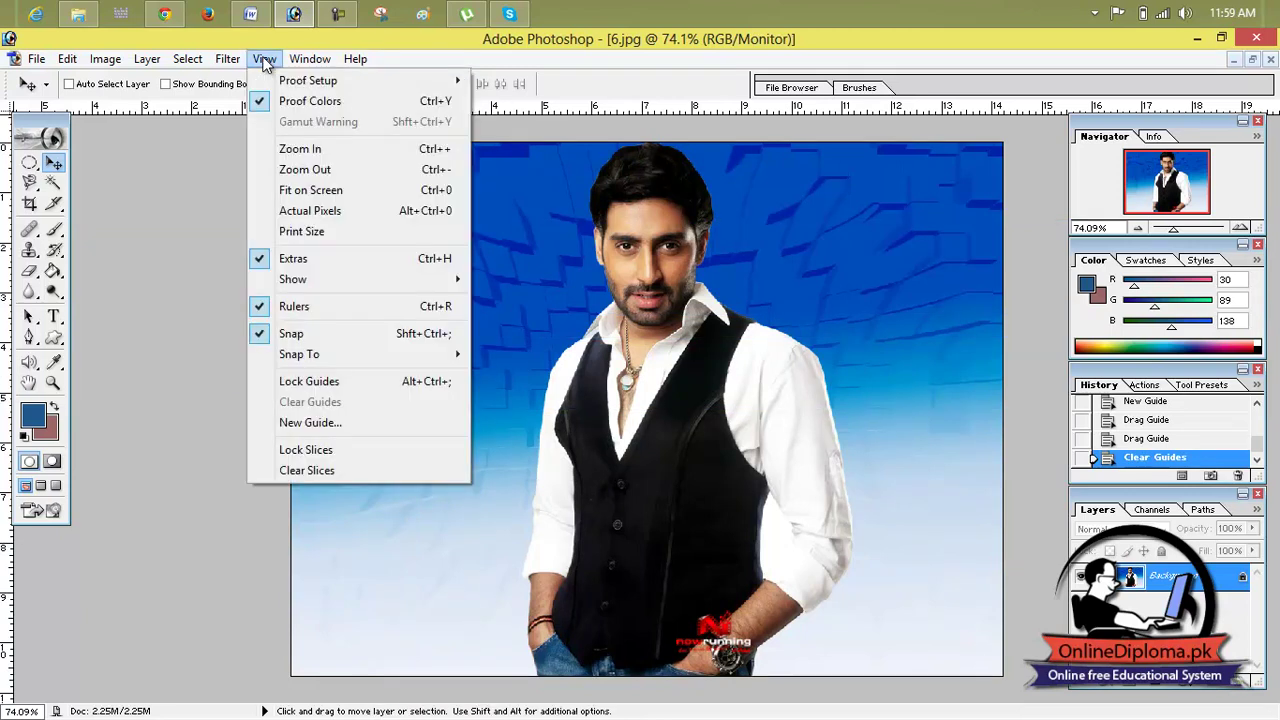
left_click(348, 426)
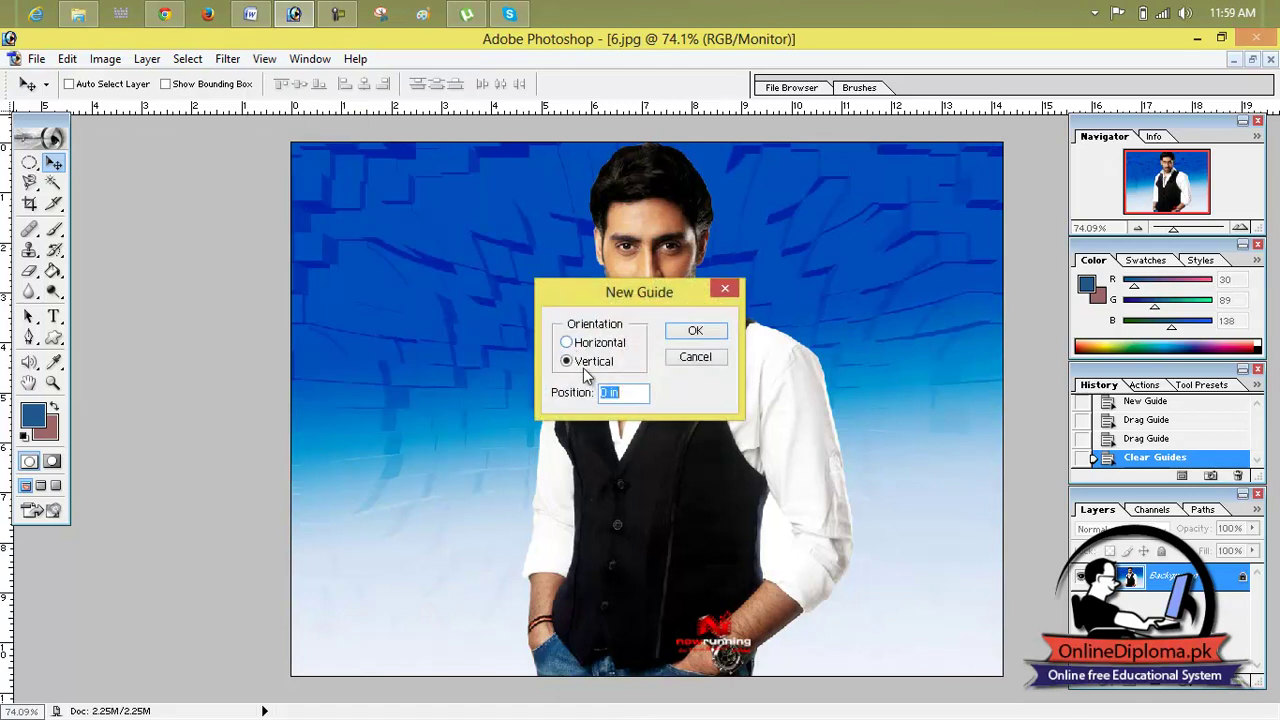
left_click_drag(627, 396, 521, 396)
type("5")
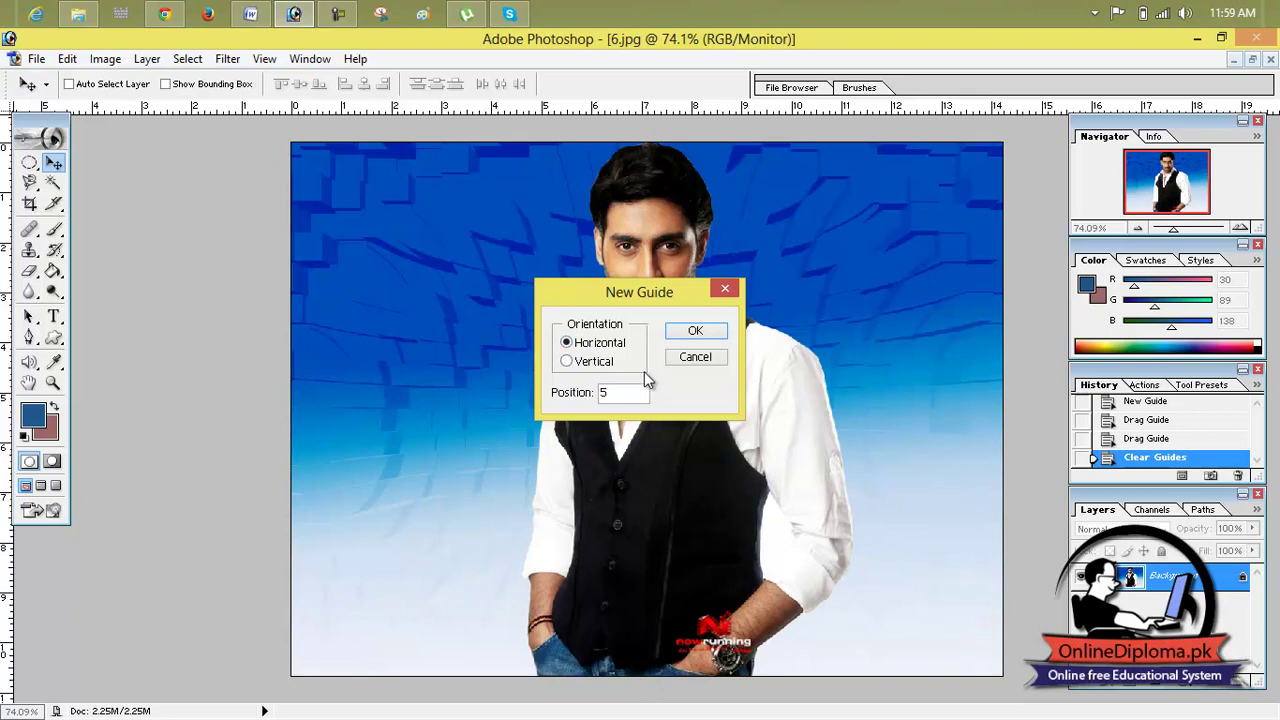
left_click(697, 331)
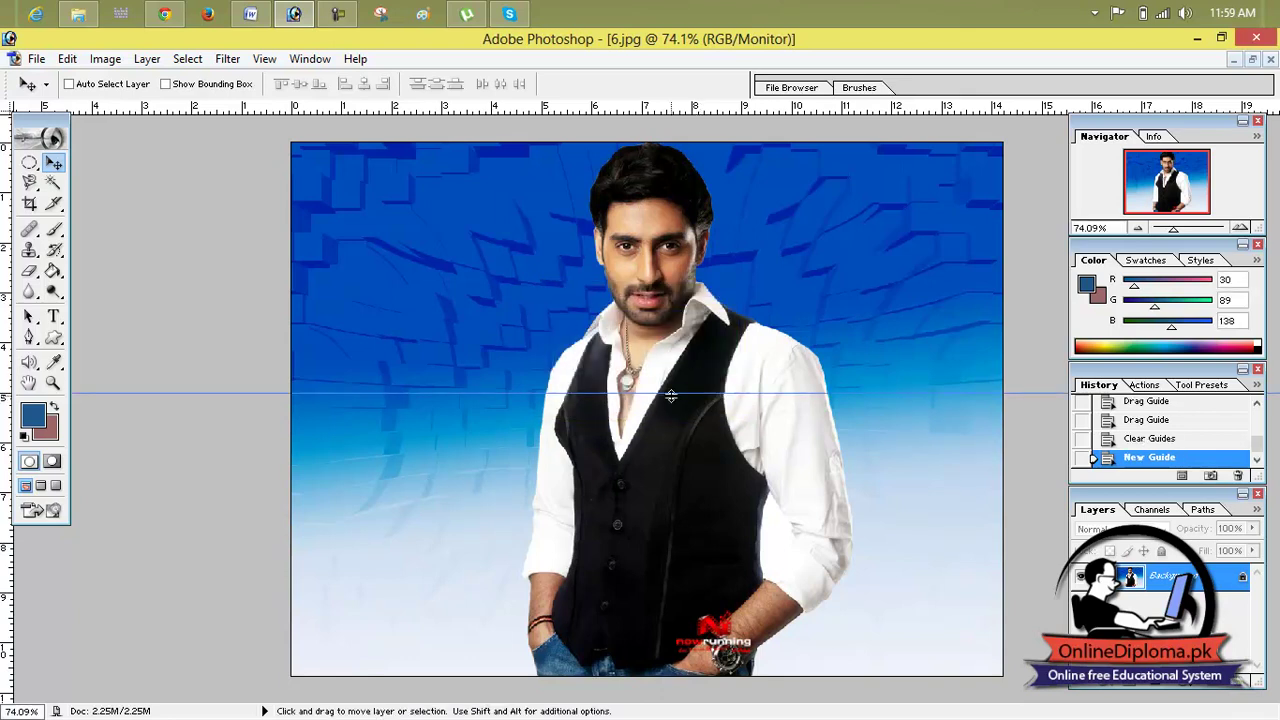
Move the toolbox away from the vertical ruler and add a new vertical guide at position 7.
left_click_drag(58, 128, 160, 158)
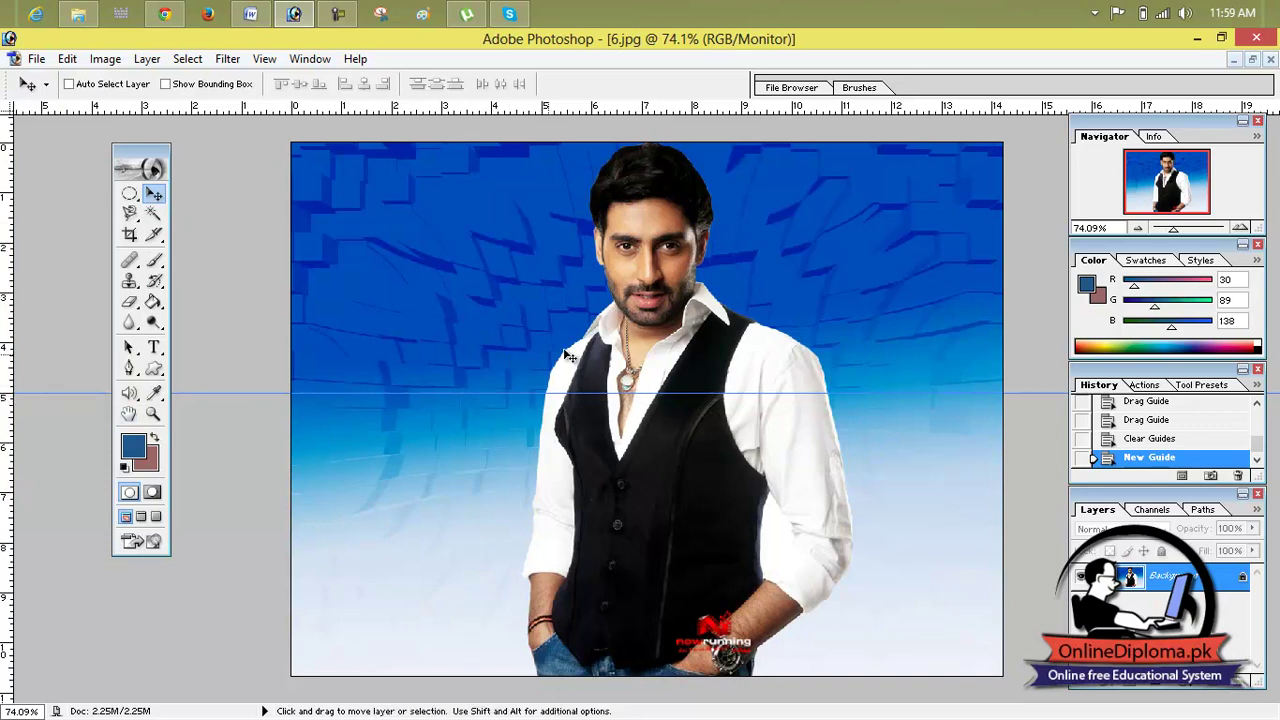
left_click(227, 59)
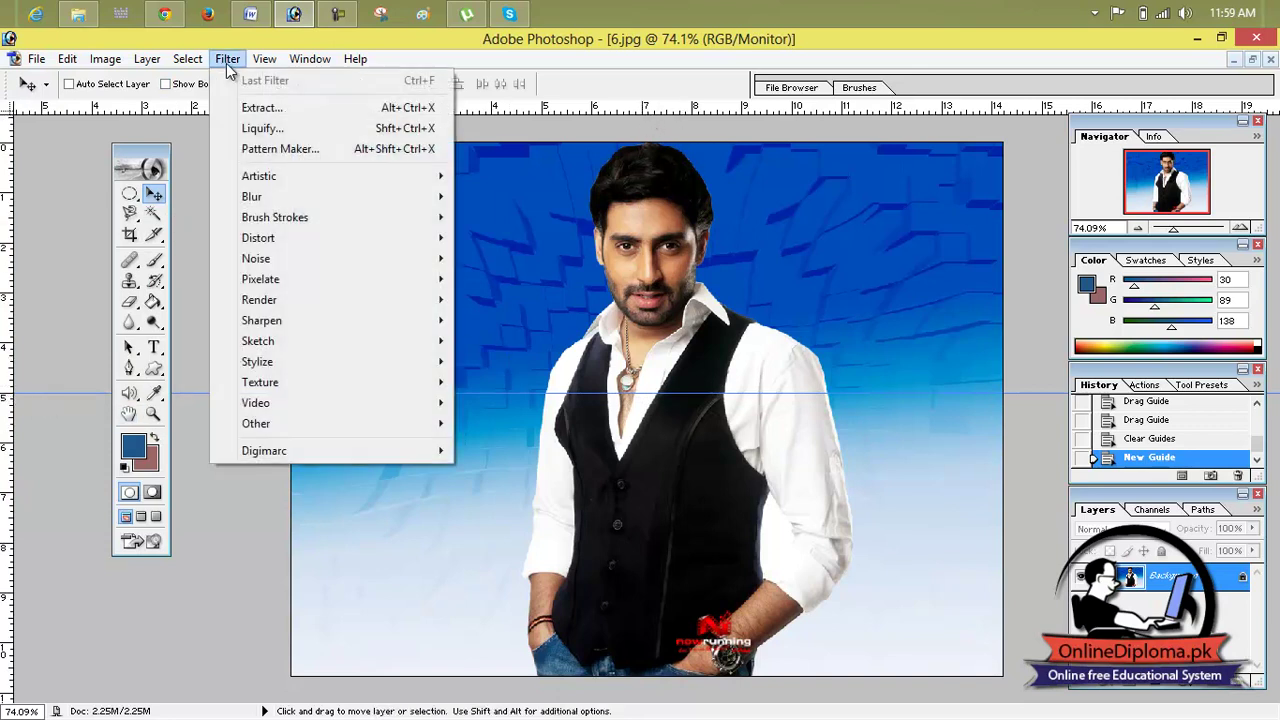
mouse_move(264, 59)
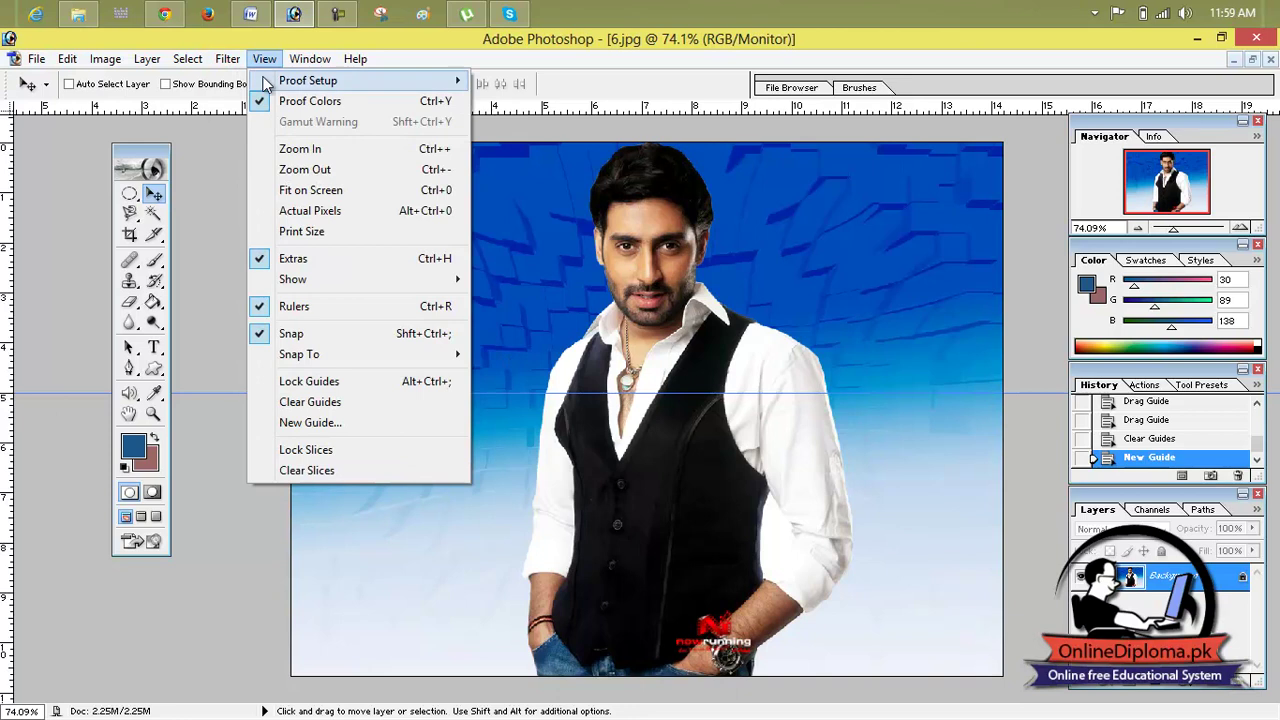
left_click(350, 424)
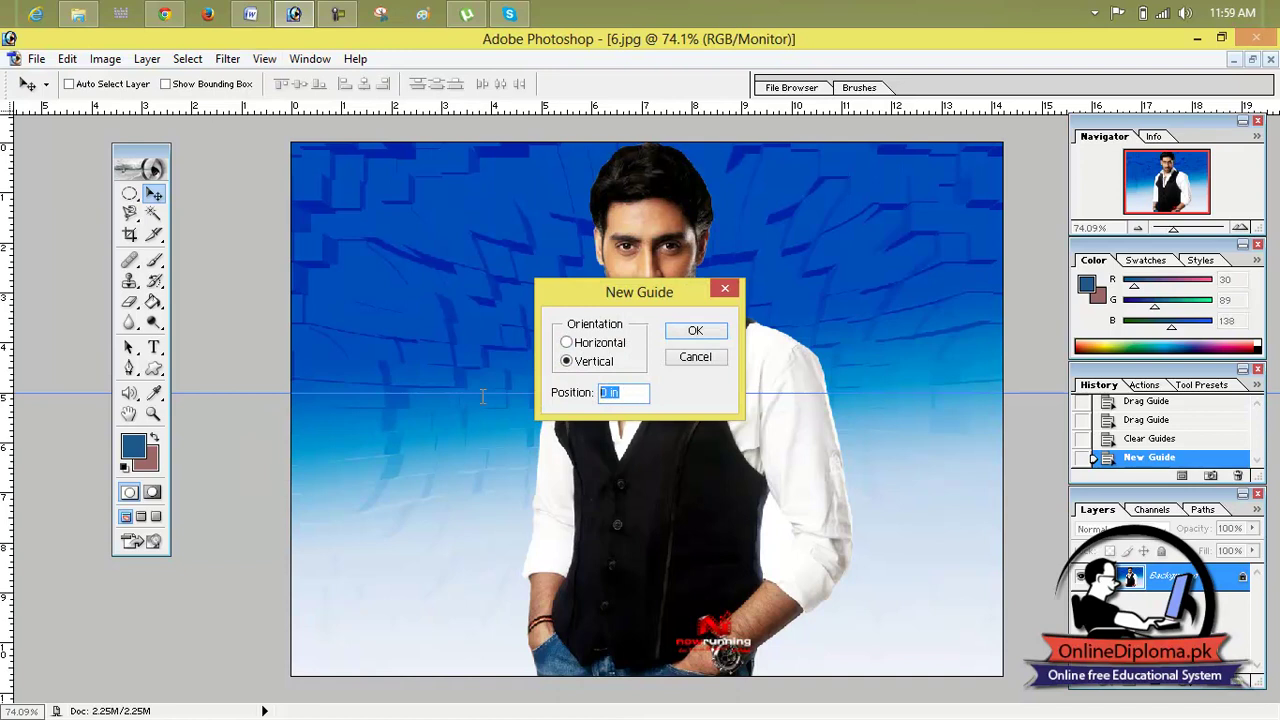
type("7")
left_click(695, 331)
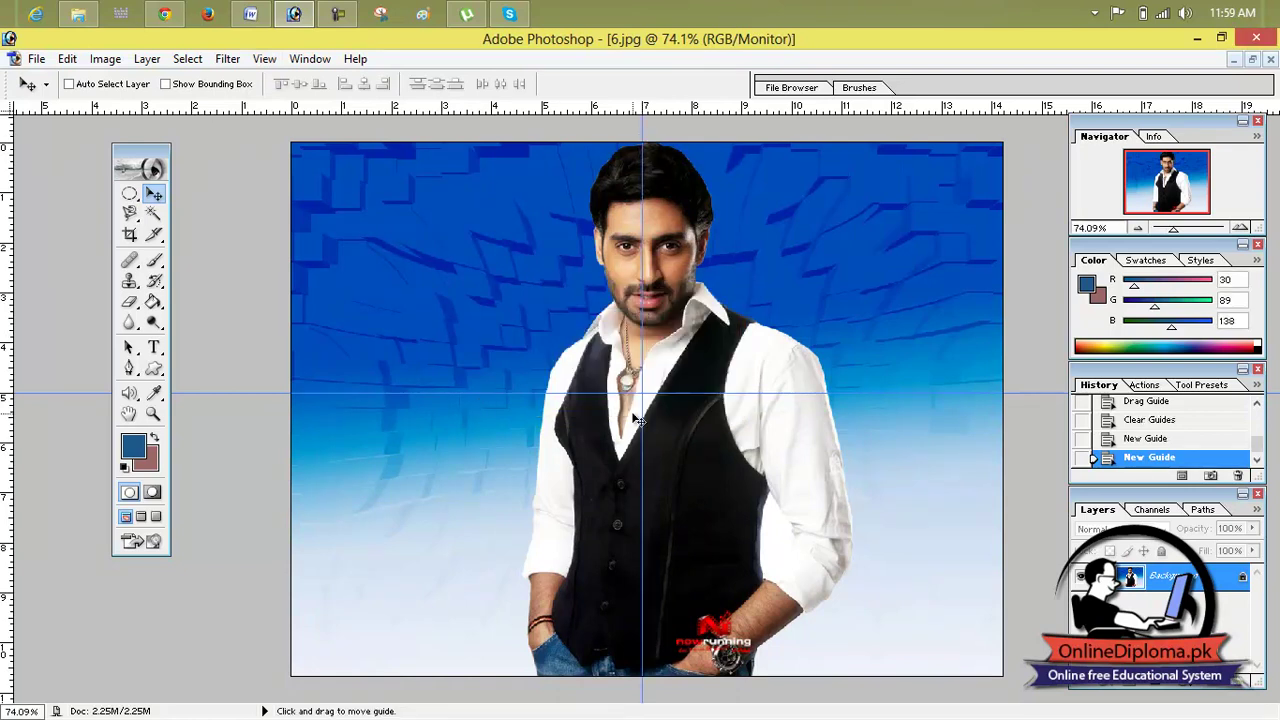
Clear both guides from the photo and move the toolbox back beside the vertical ruler.
left_click(264, 58)
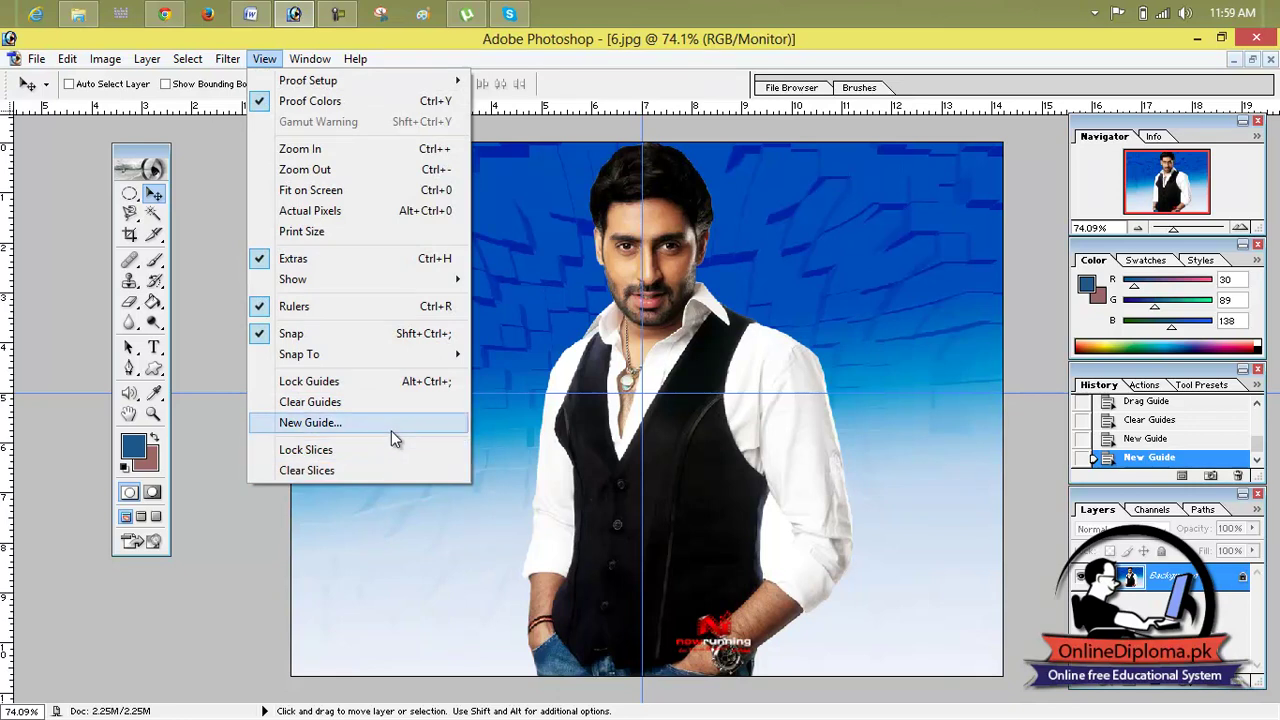
left_click(391, 400)
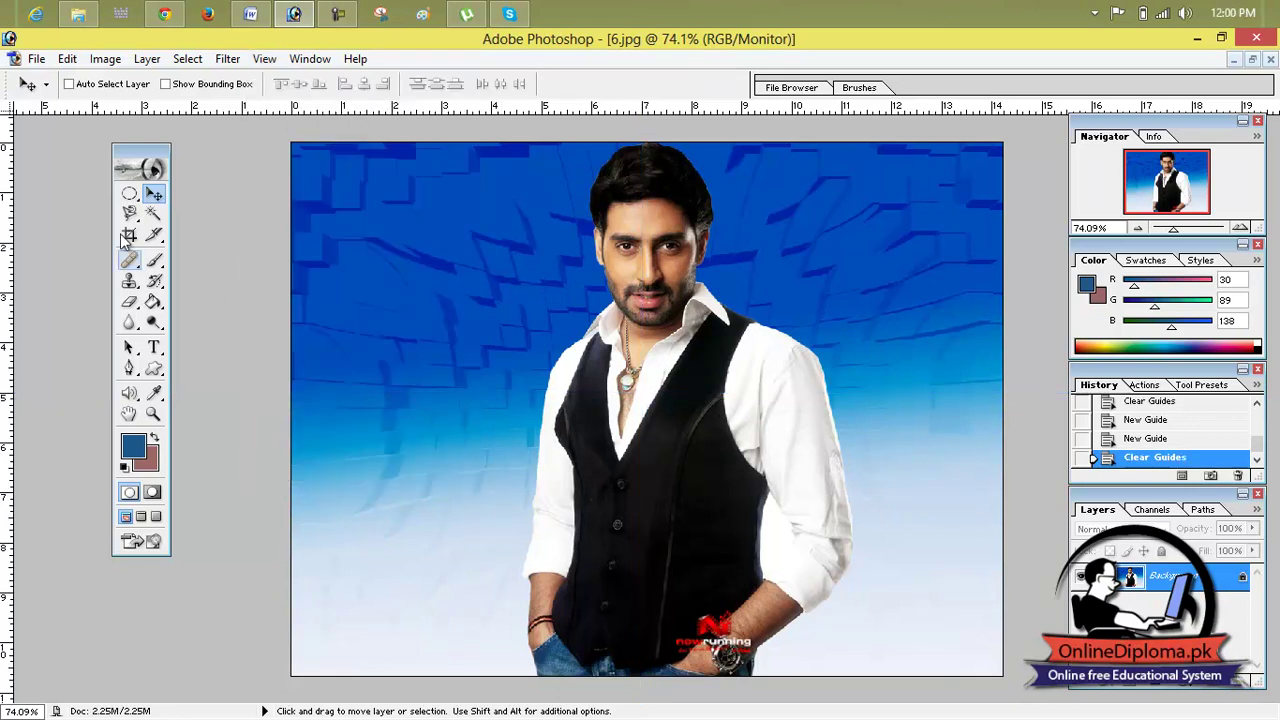
left_click_drag(119, 160, 45, 129)
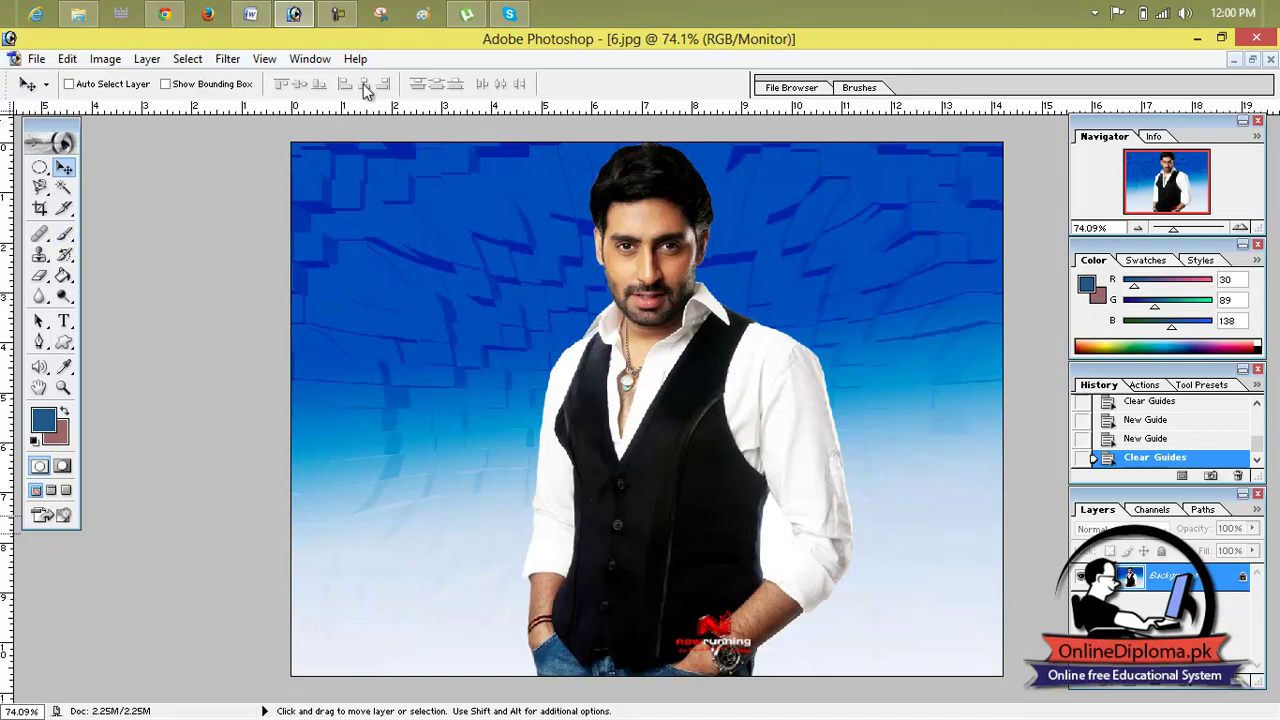
With the Slice tool, adjust an existing slice and draw a new one about 3.8 in wide and 4.8 in high over the face and chest.
left_click(264, 58)
left_click(93, 224)
left_click(64, 233)
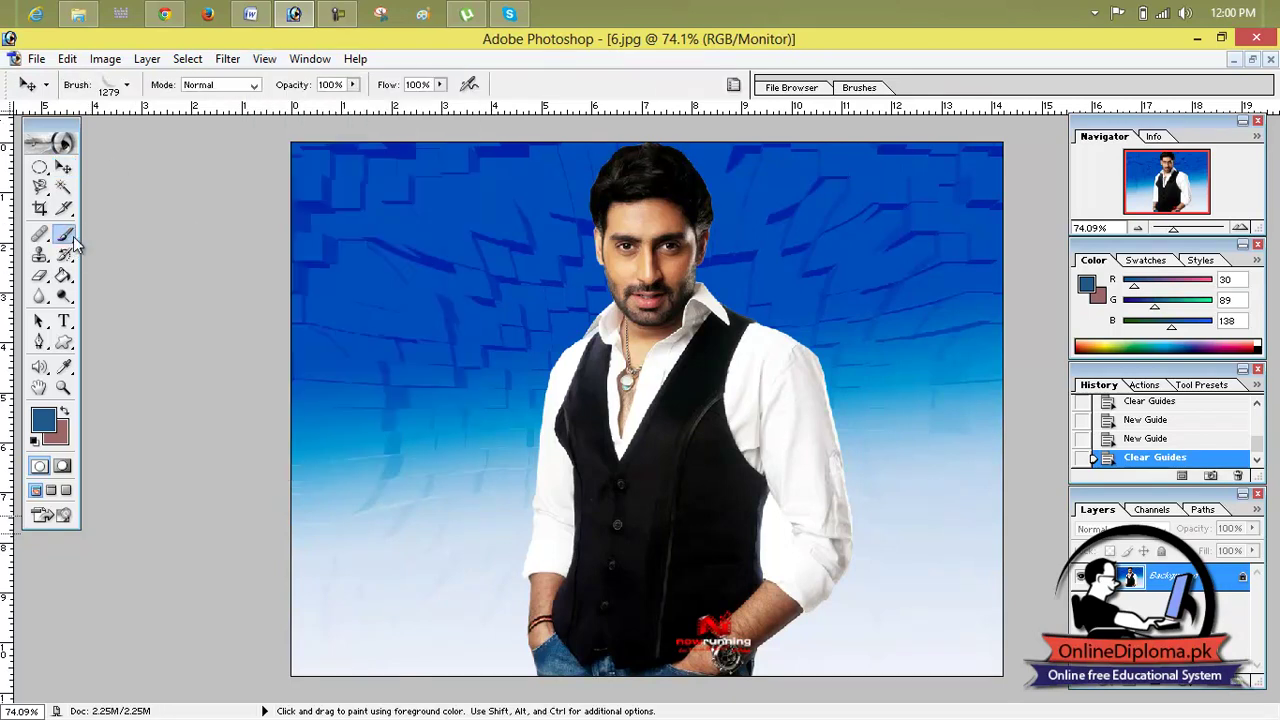
left_click_drag(64, 207, 115, 210)
left_click_drag(563, 343, 856, 593)
left_click_drag(728, 463, 723, 468)
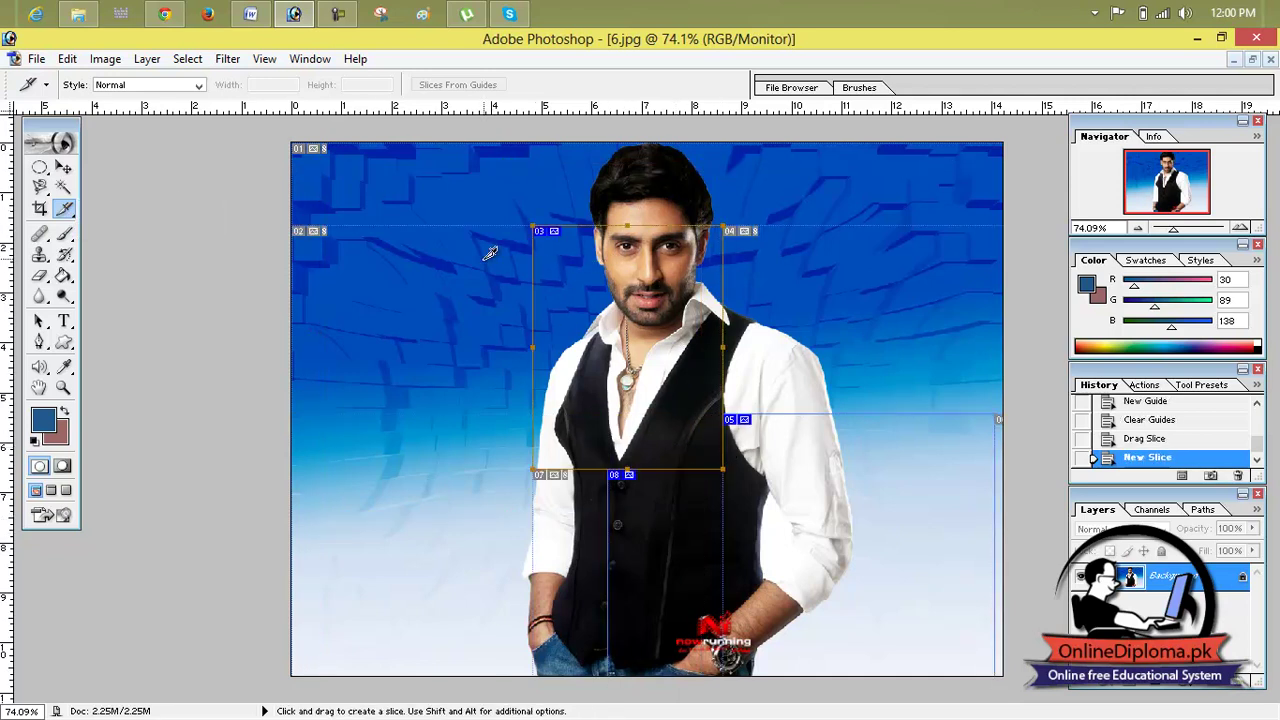
Lock the slices and try to draw another slice on the photo.
left_click(264, 58)
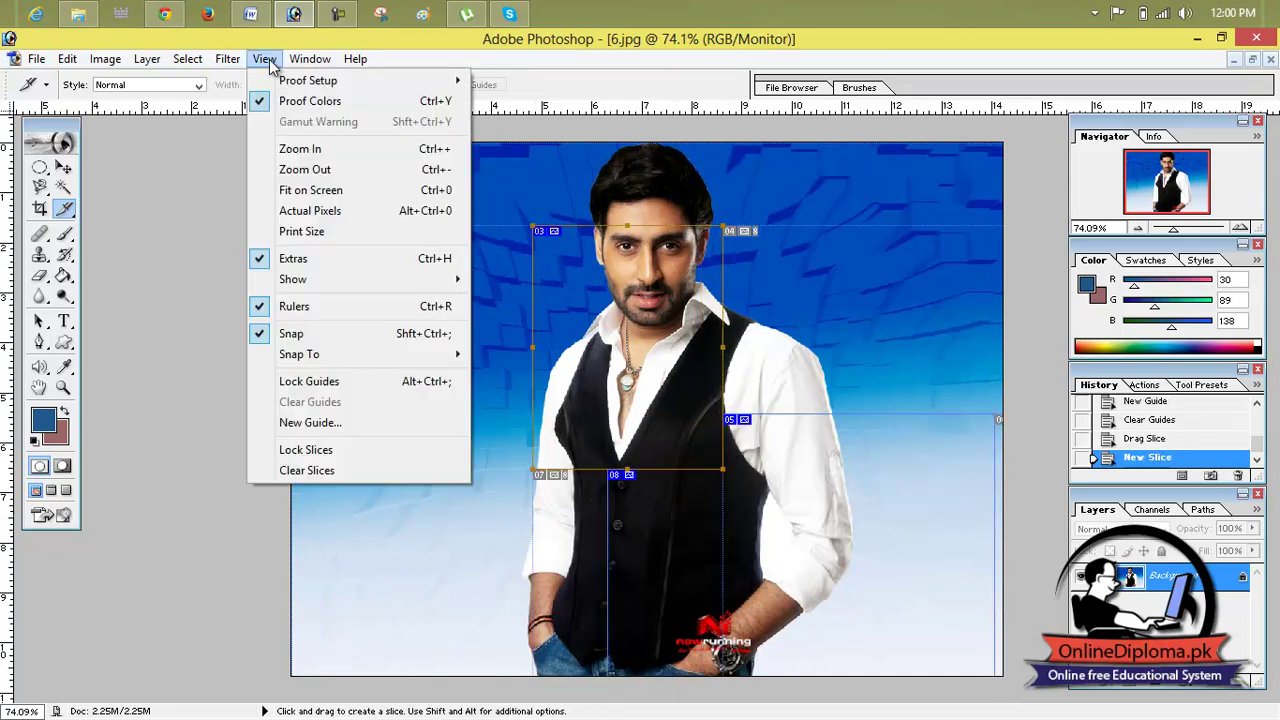
left_click(378, 450)
left_click(474, 251)
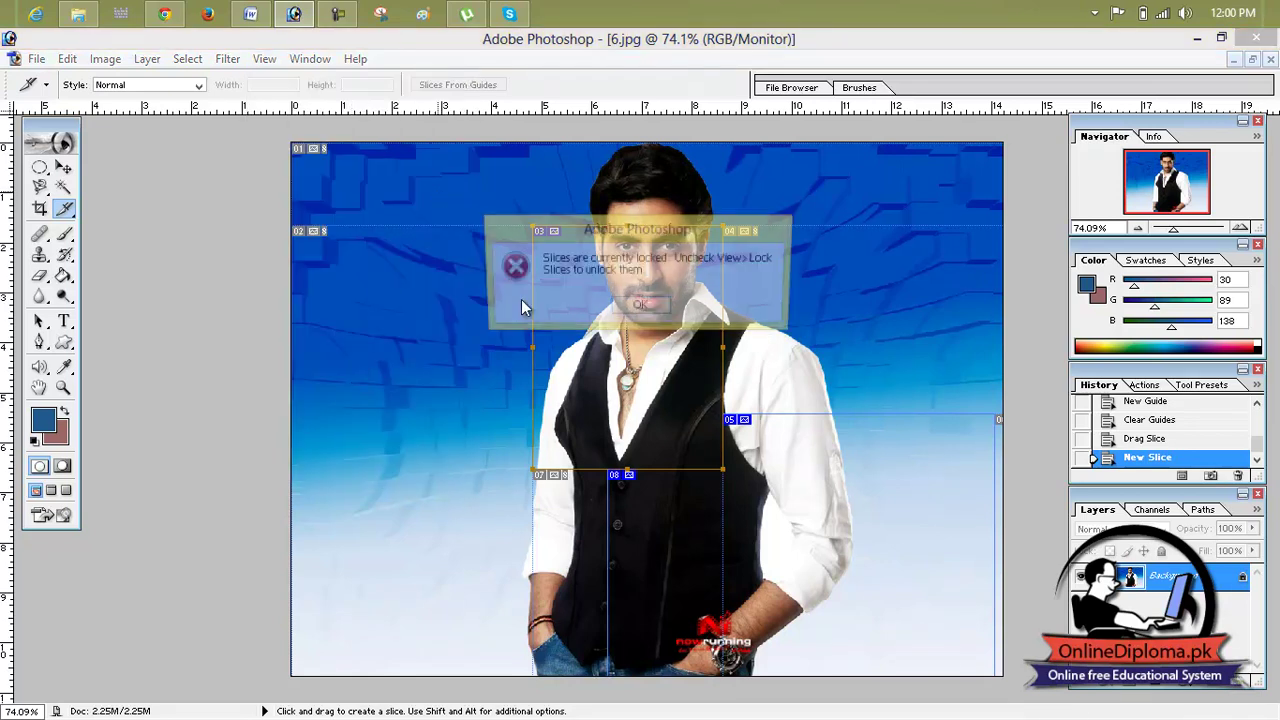
left_click(640, 306)
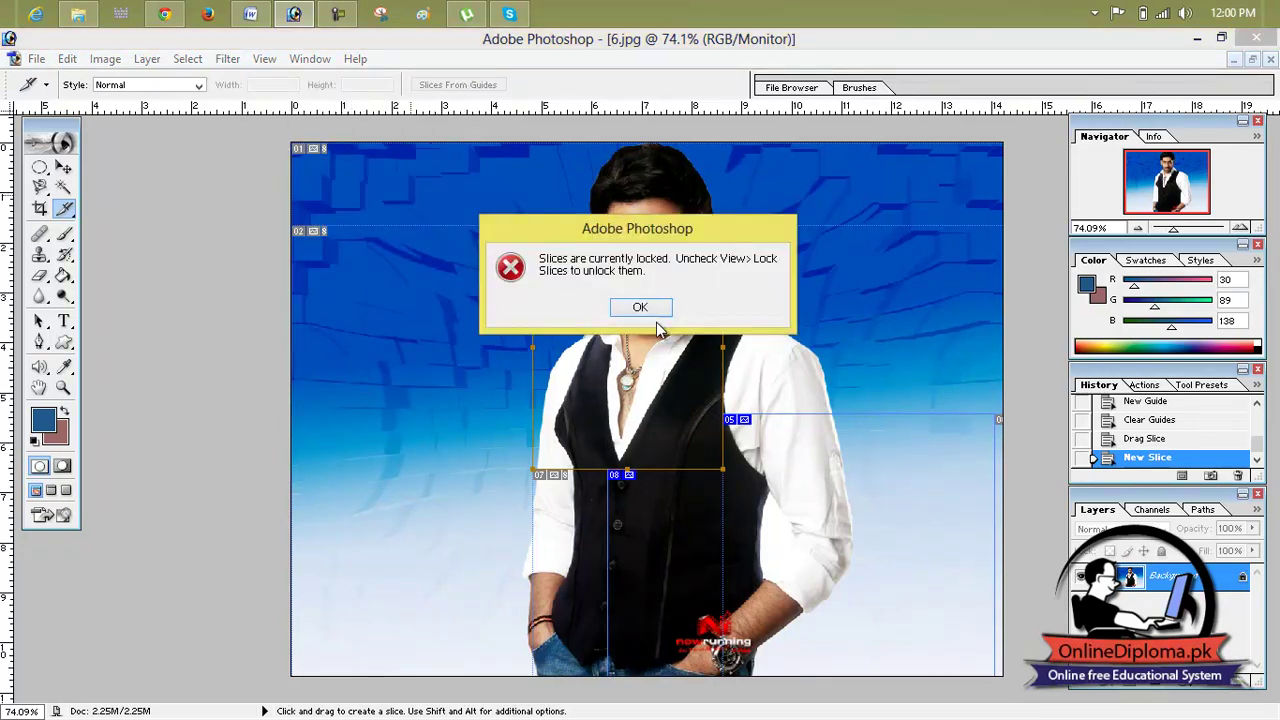
left_click(645, 308)
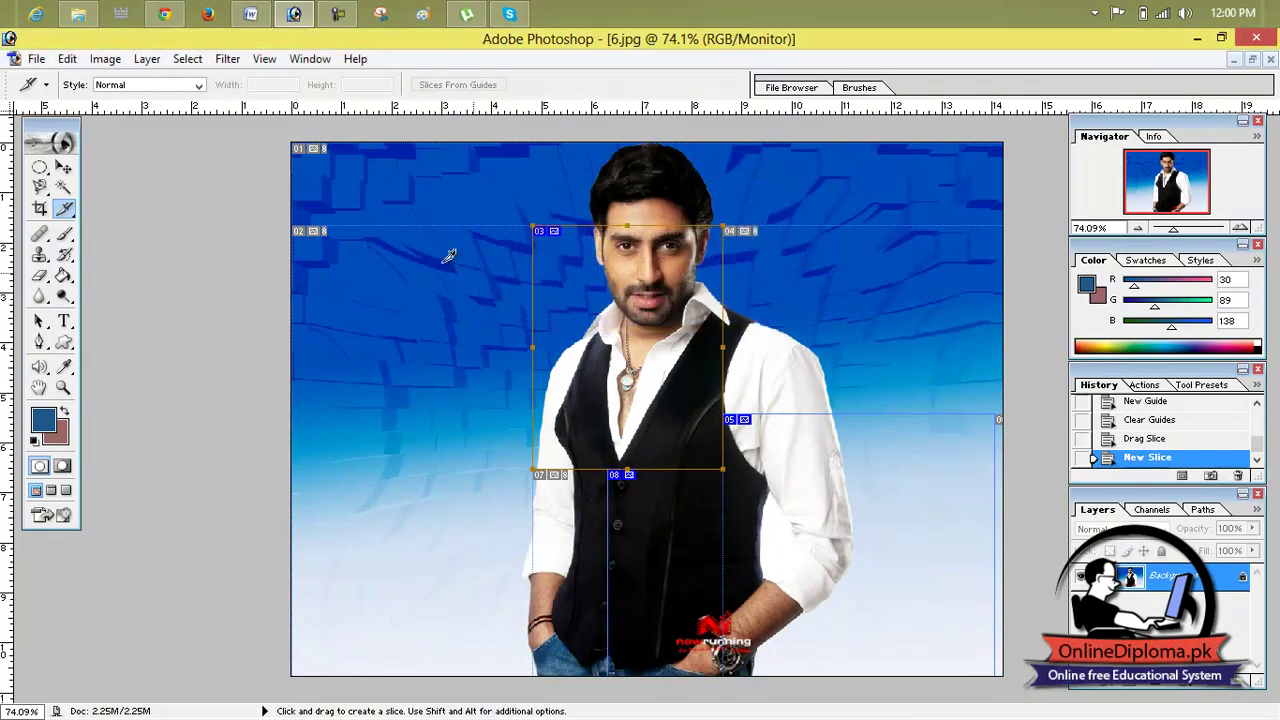
Unlock the slices and draw a slice about 3.9 in wide and 3.2 in high across the man's shoulder and the background beside it.
left_click(264, 59)
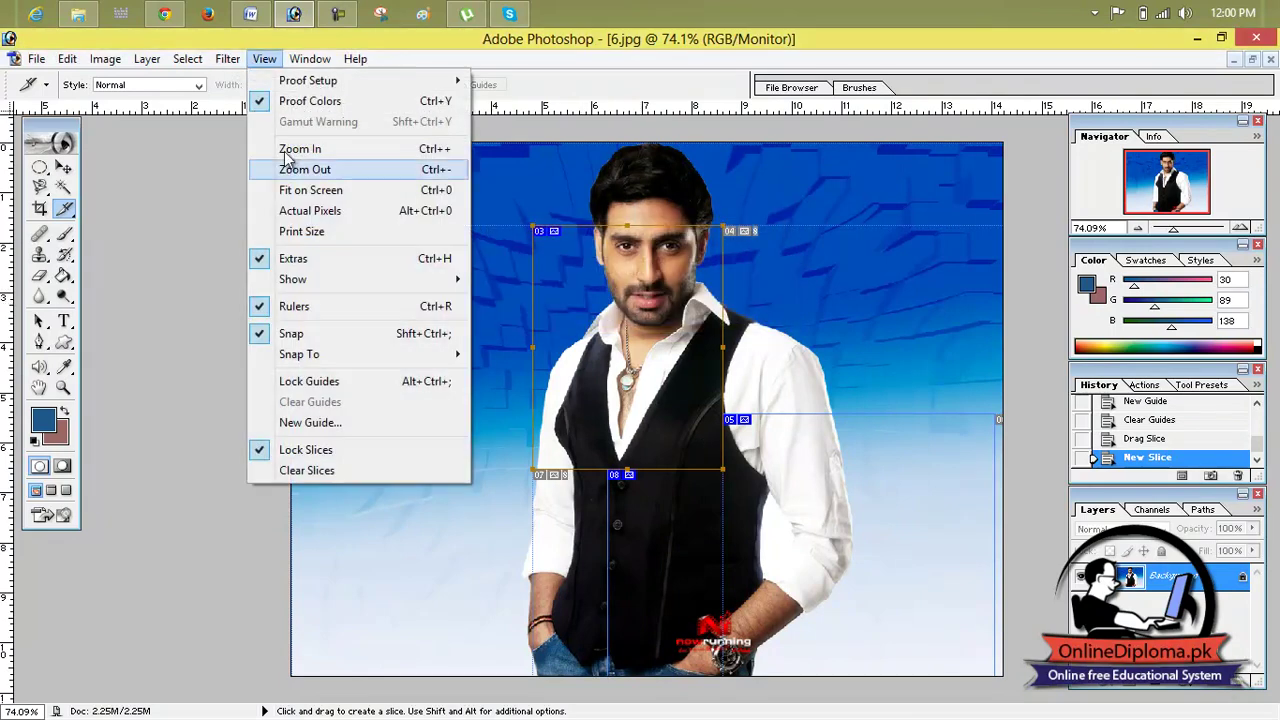
left_click(356, 452)
left_click_drag(418, 307, 608, 468)
Clear all user-made slices from the photo.
left_click(227, 59)
mouse_move(264, 59)
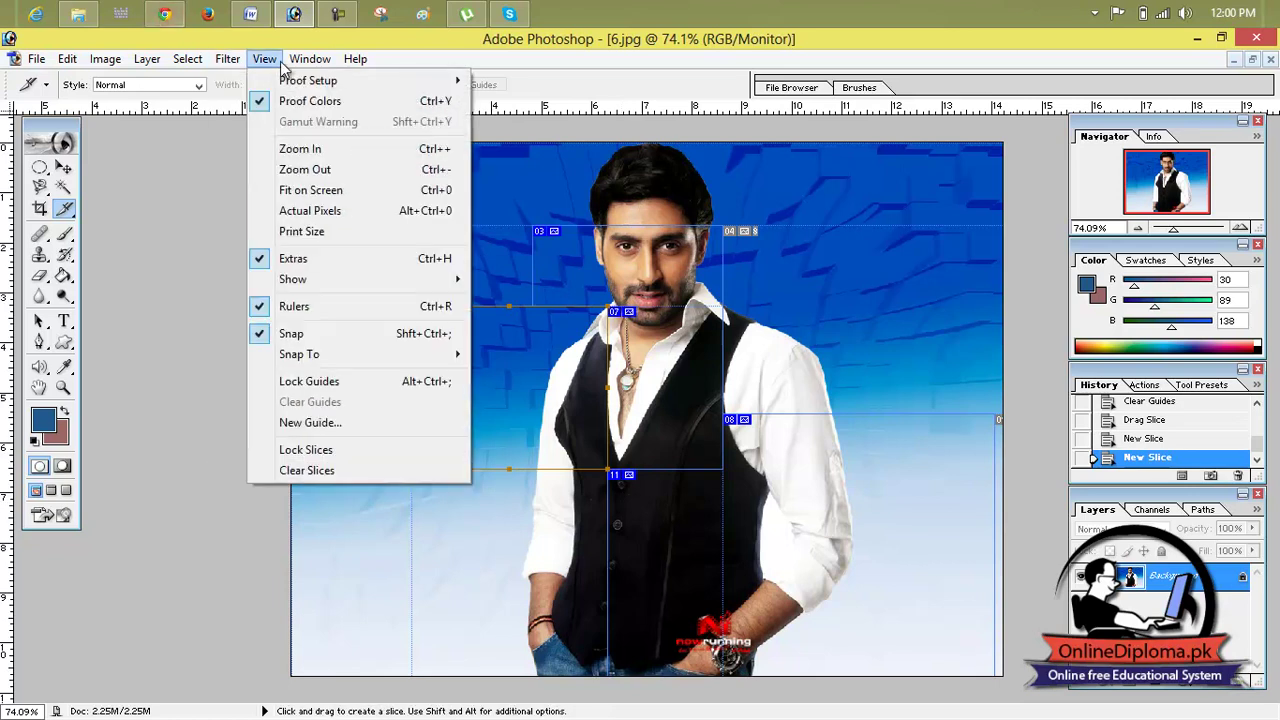
left_click(334, 472)
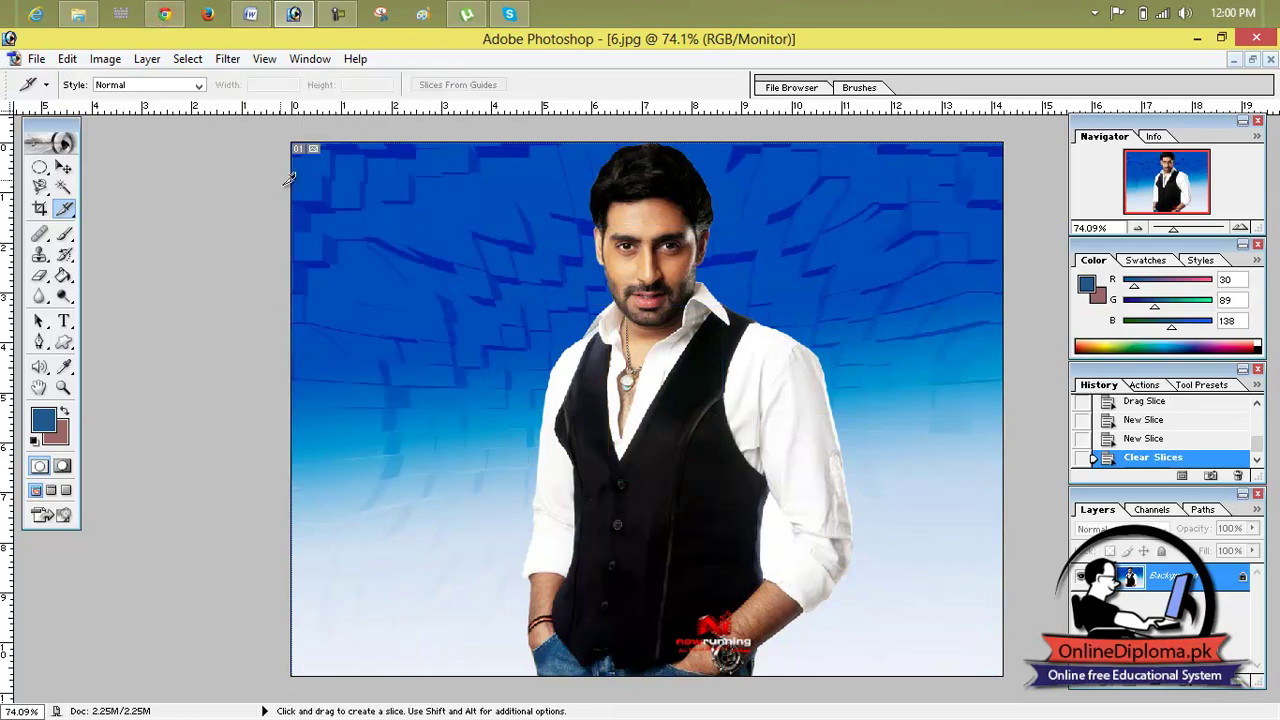
left_click(264, 60)
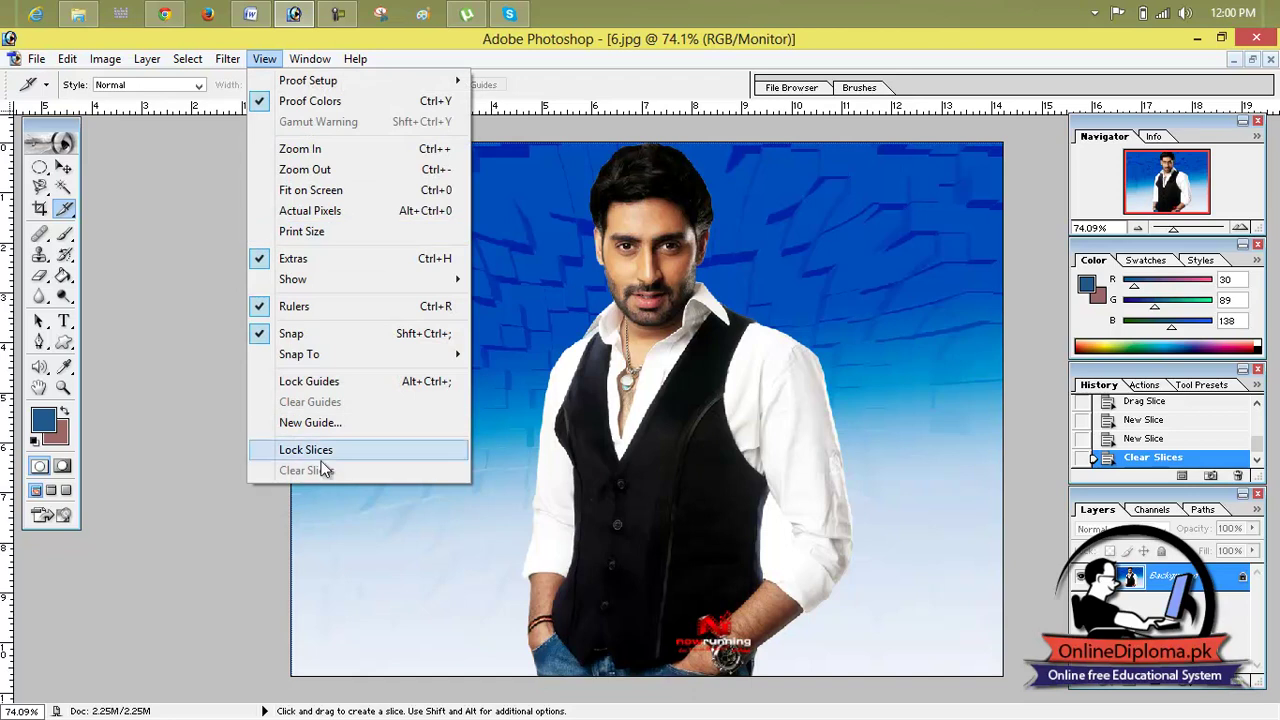